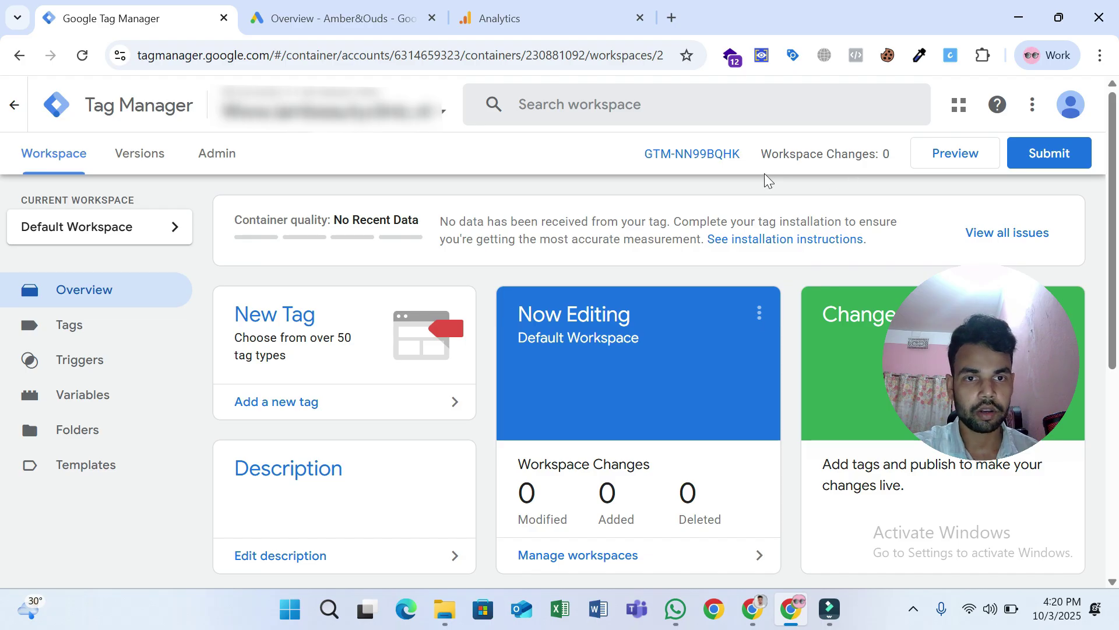
# - Copy the head snippet from the container's Google Tag Manager installation instructions and close them
pyautogui.click(720, 162)
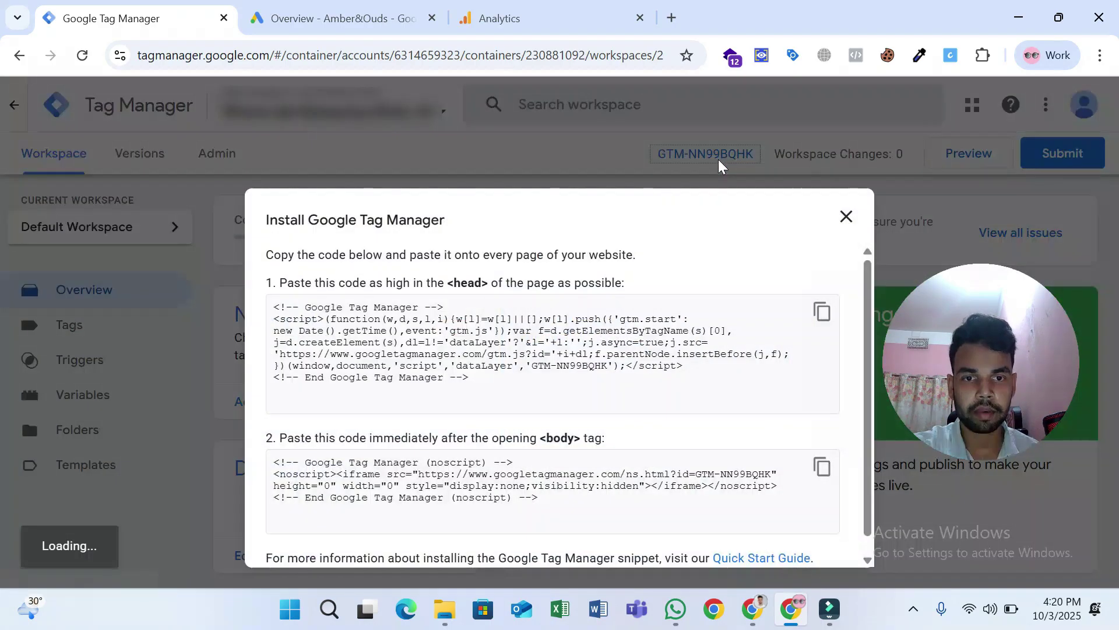
pyautogui.click(822, 312)
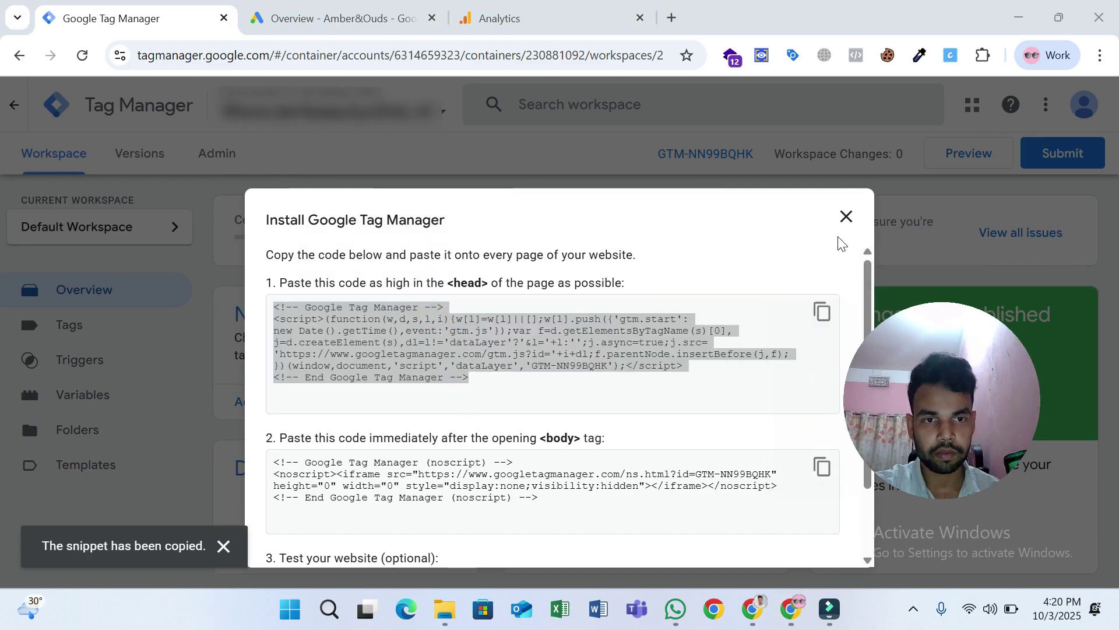
pyautogui.click(846, 217)
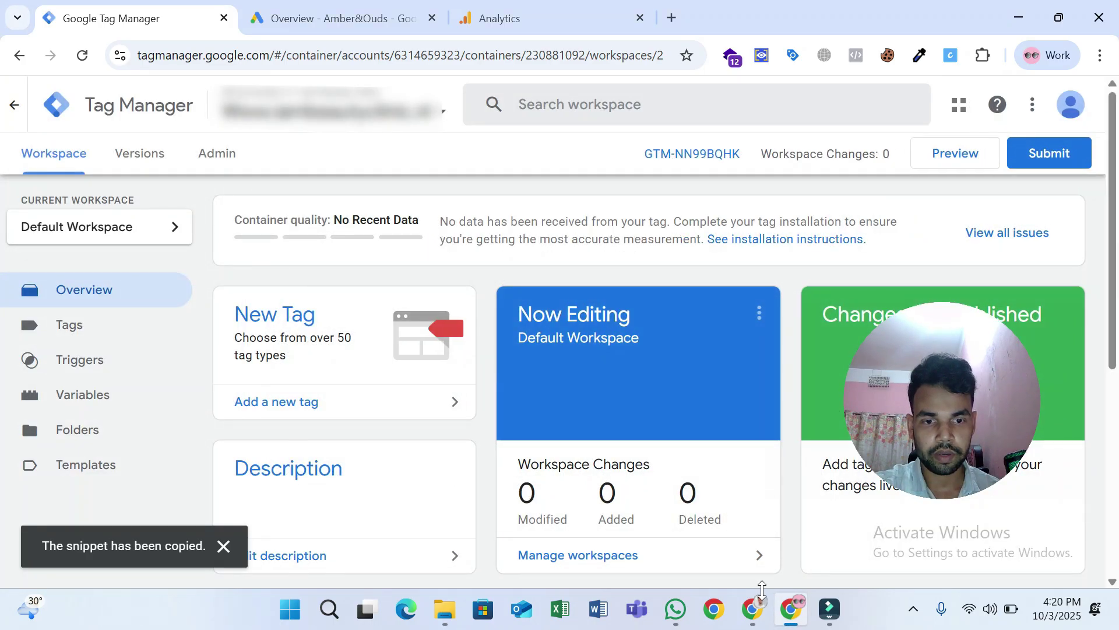
# - Switch to the Wix dashboard and open the Custom Code page in the site's settings
pyautogui.click(752, 609)
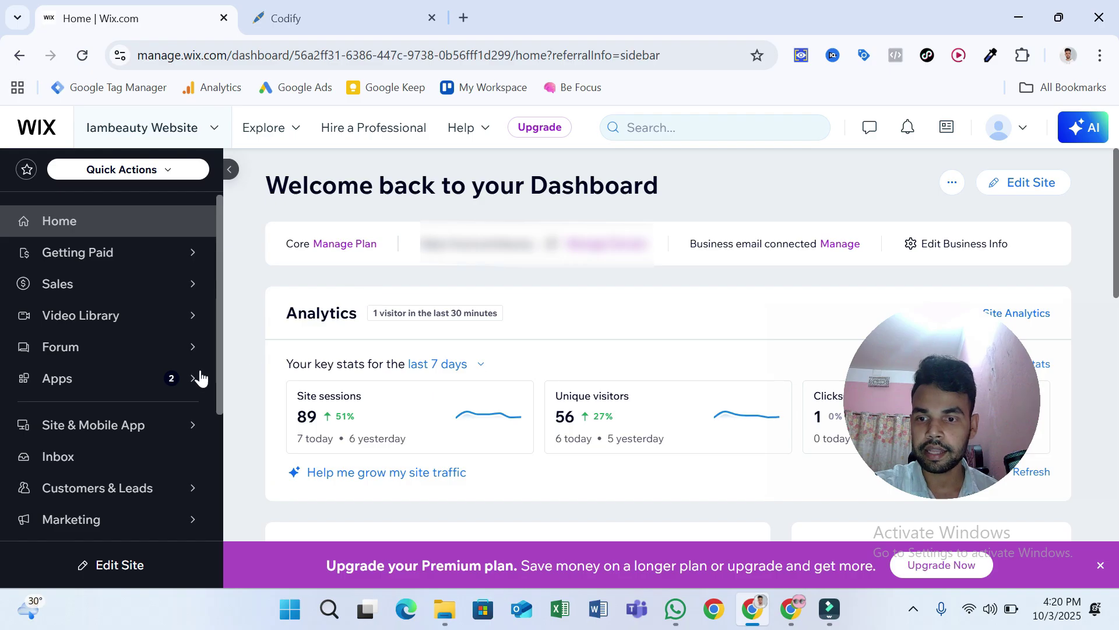
pyautogui.scroll(-3, 193, 396)
pyautogui.click(100, 466)
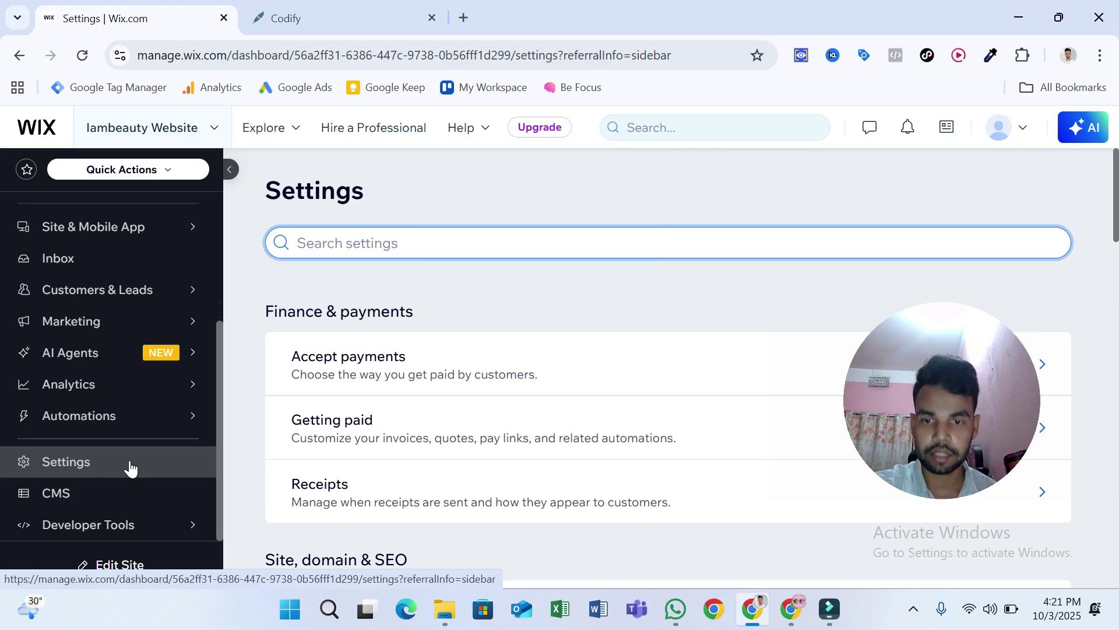
pyautogui.scroll(-10, 712, 359)
pyautogui.scroll(-10, 712, 361)
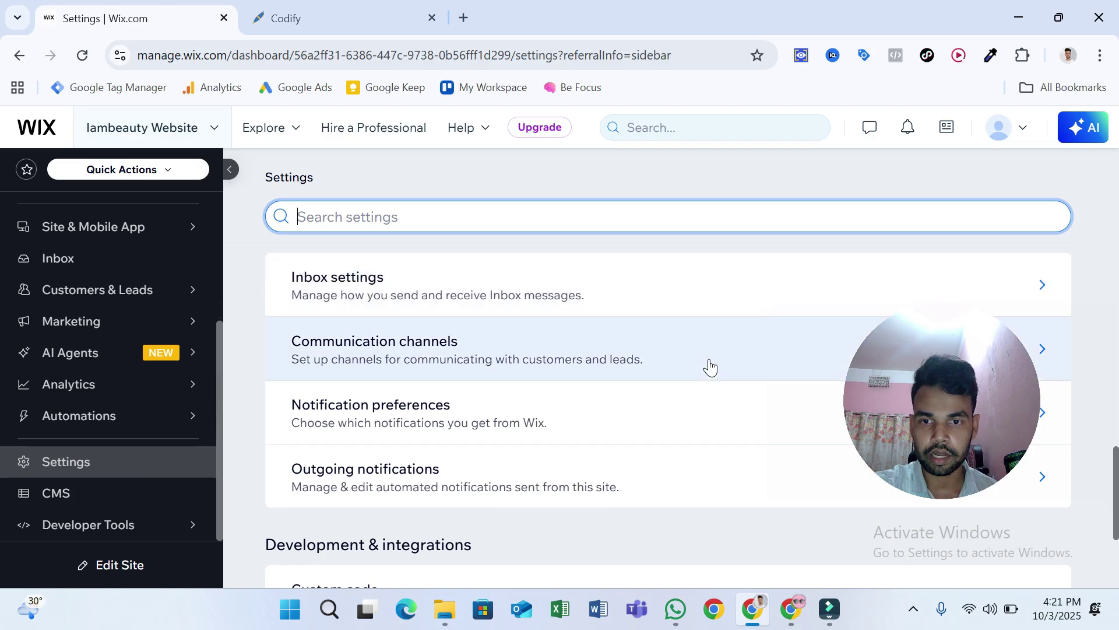
pyautogui.scroll(-4, 710, 369)
pyautogui.click(633, 382)
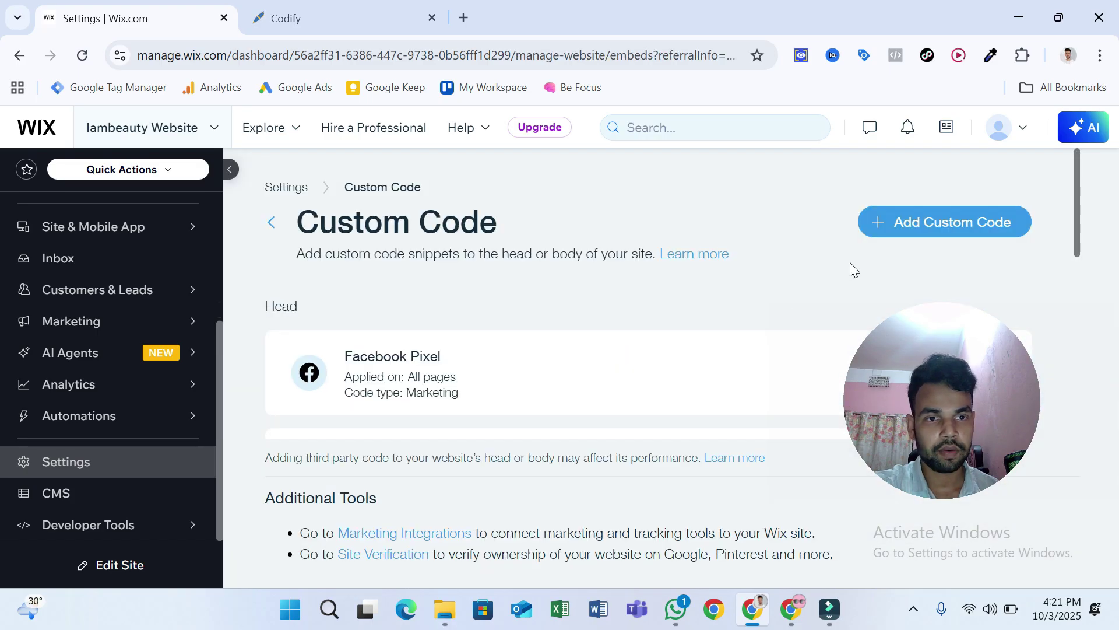
# - Start a new custom code entry and paste the copied Google Tag Manager head snippet into it
pyautogui.click(962, 236)
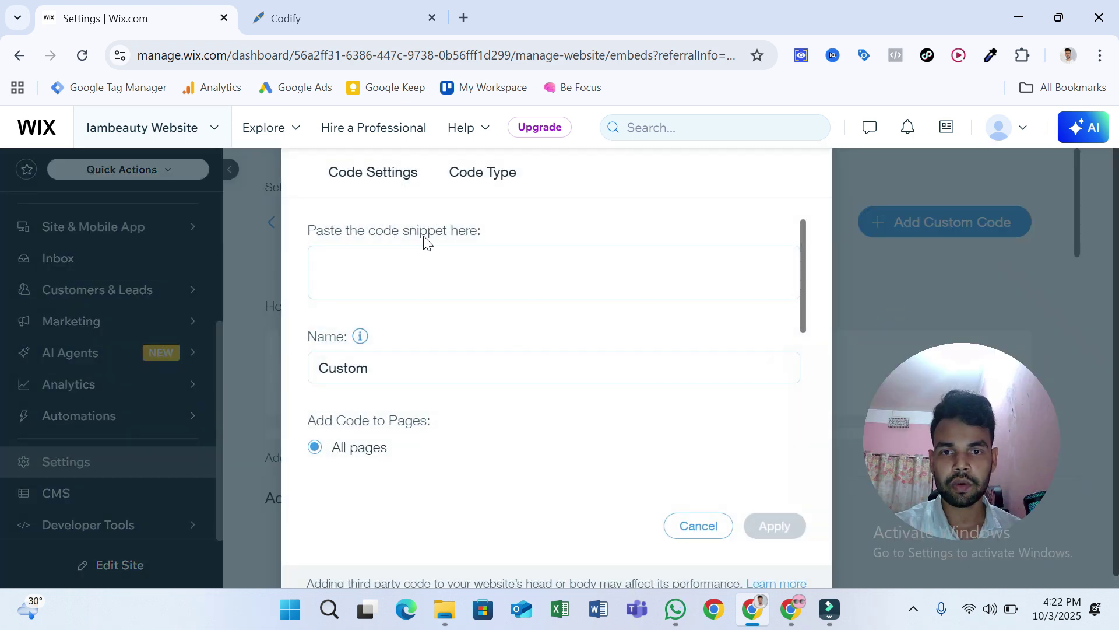
pyautogui.click(428, 259)
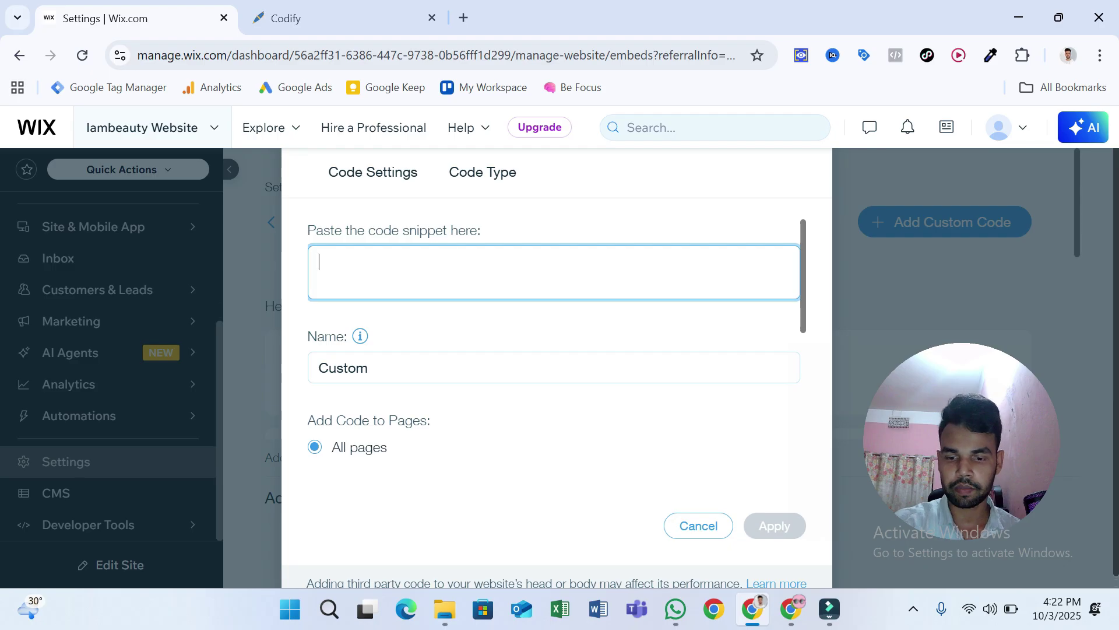
pyautogui.hotkey('ctrl', 'v')
pyautogui.scroll(5, 554, 272)
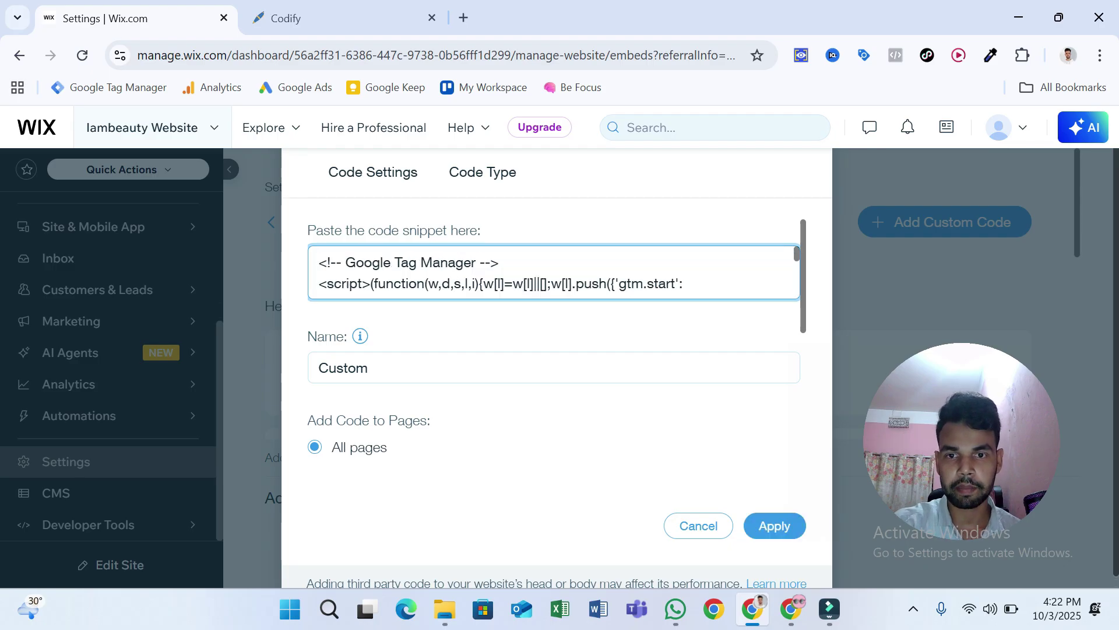
# - Name the snippet "GTM Head Code" and apply it with the All pages, Load code once and Head options
pyautogui.scroll(-6, 429, 272)
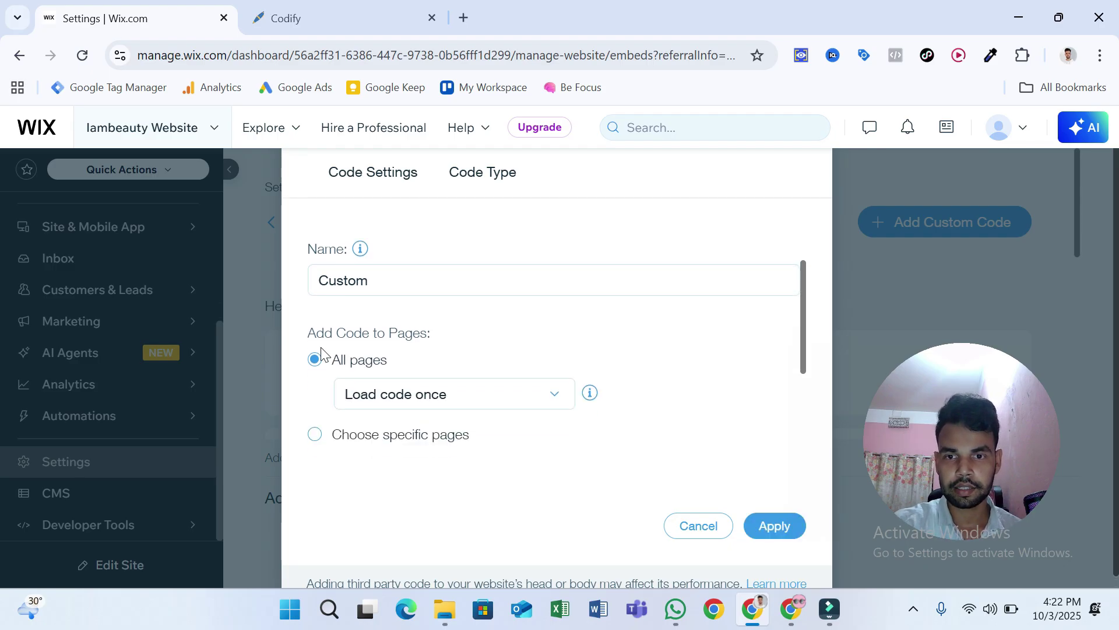
pyautogui.scroll(-3, 516, 326)
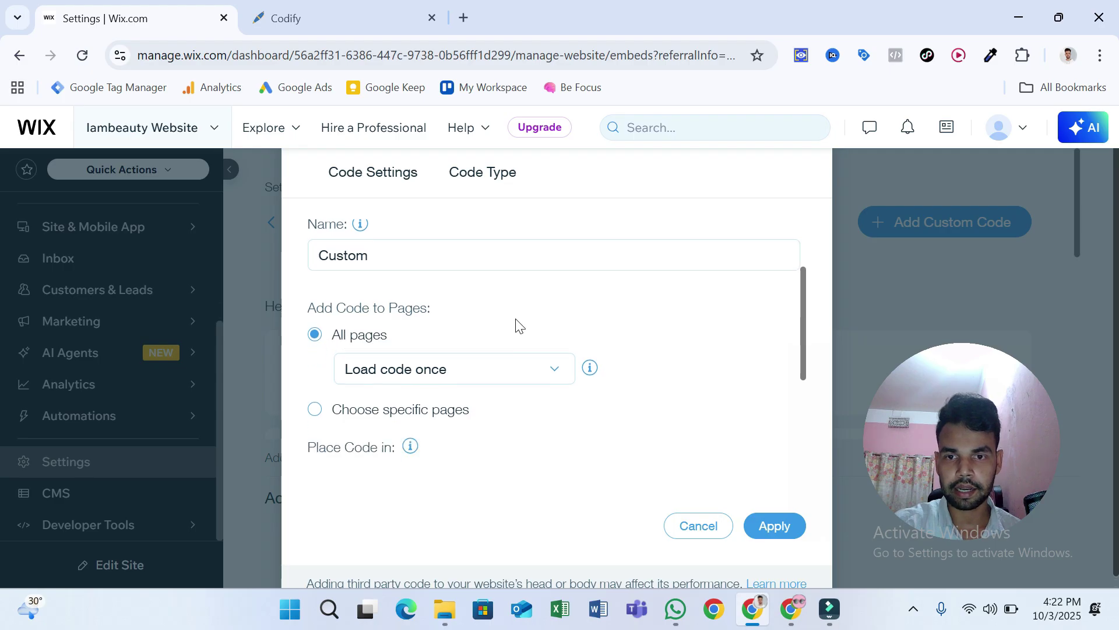
pyautogui.scroll(5, 518, 329)
pyautogui.scroll(-3, 521, 335)
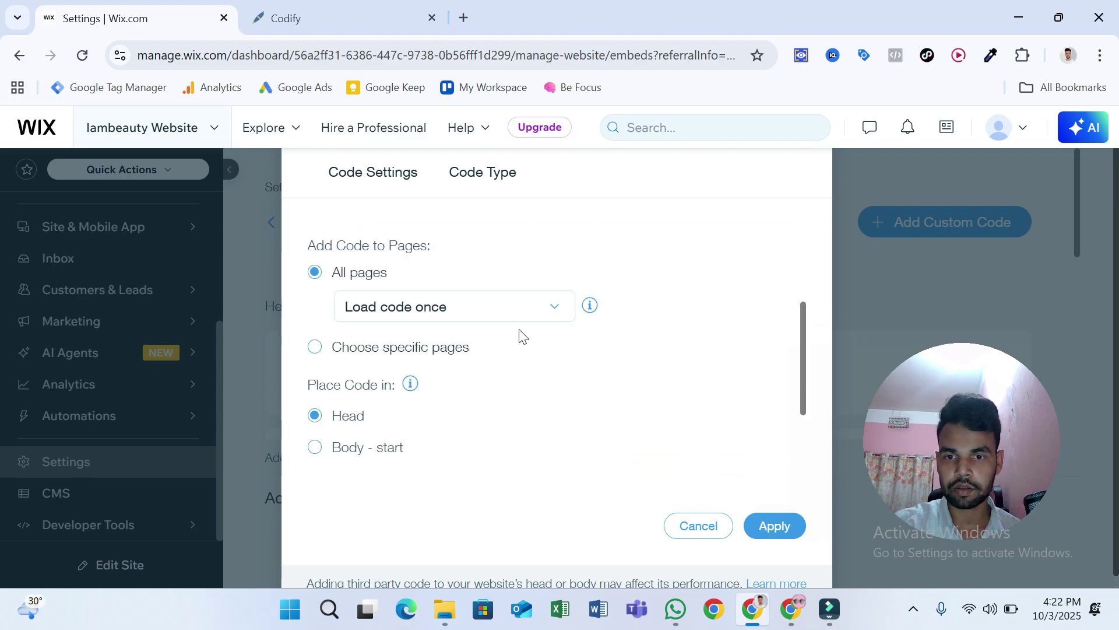
pyautogui.scroll(-2, 520, 332)
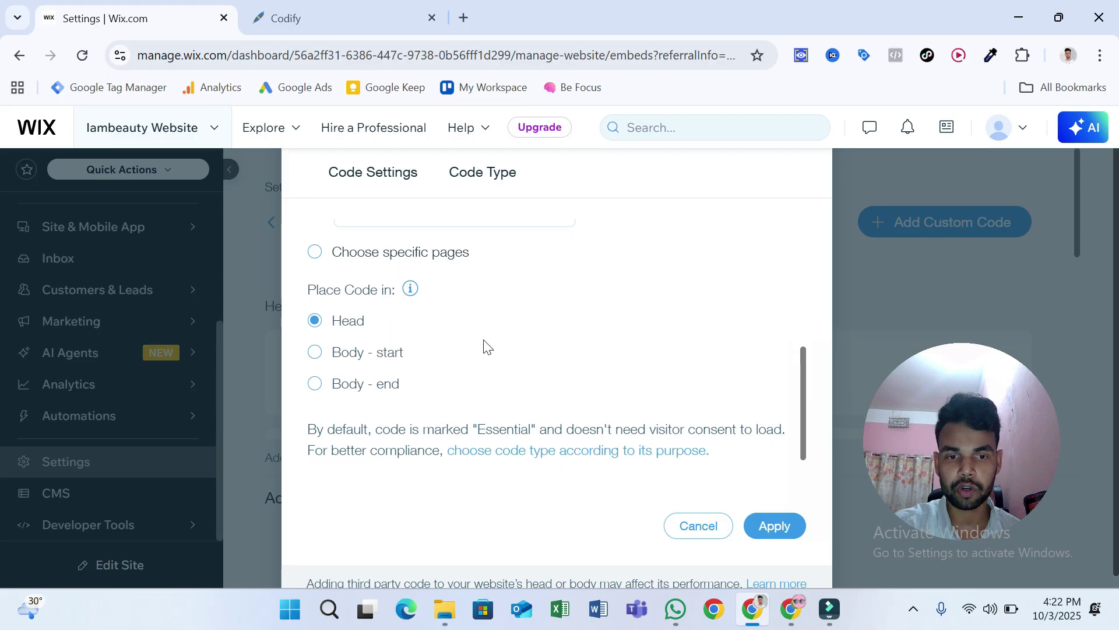
pyautogui.scroll(4, 485, 348)
pyautogui.doubleClick(386, 371)
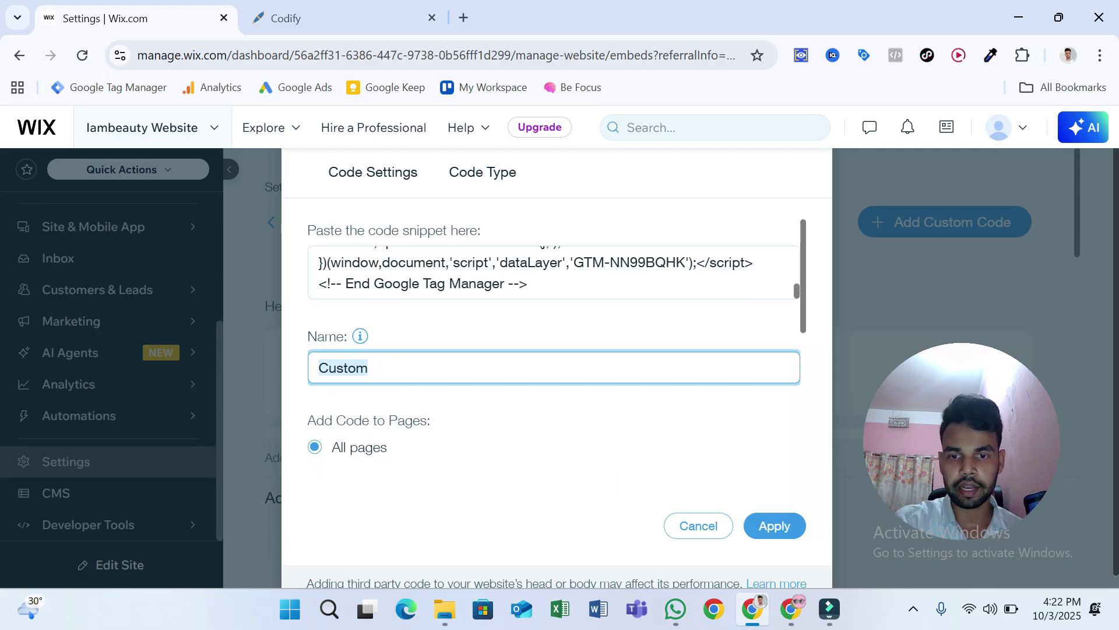
pyautogui.write('GTM Head Code')
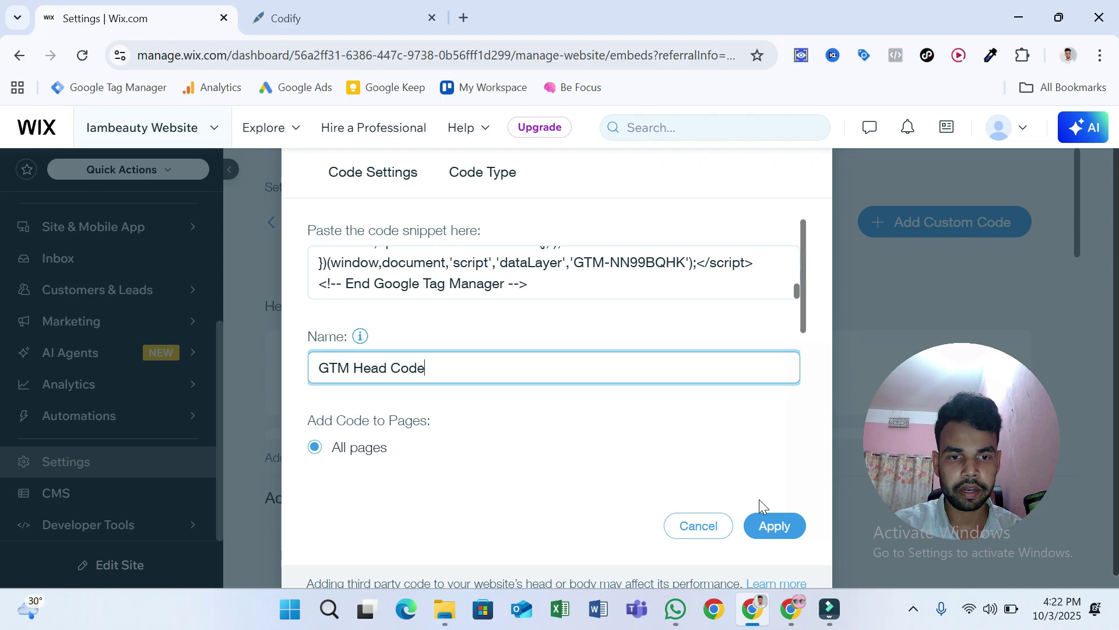
pyautogui.click(774, 526)
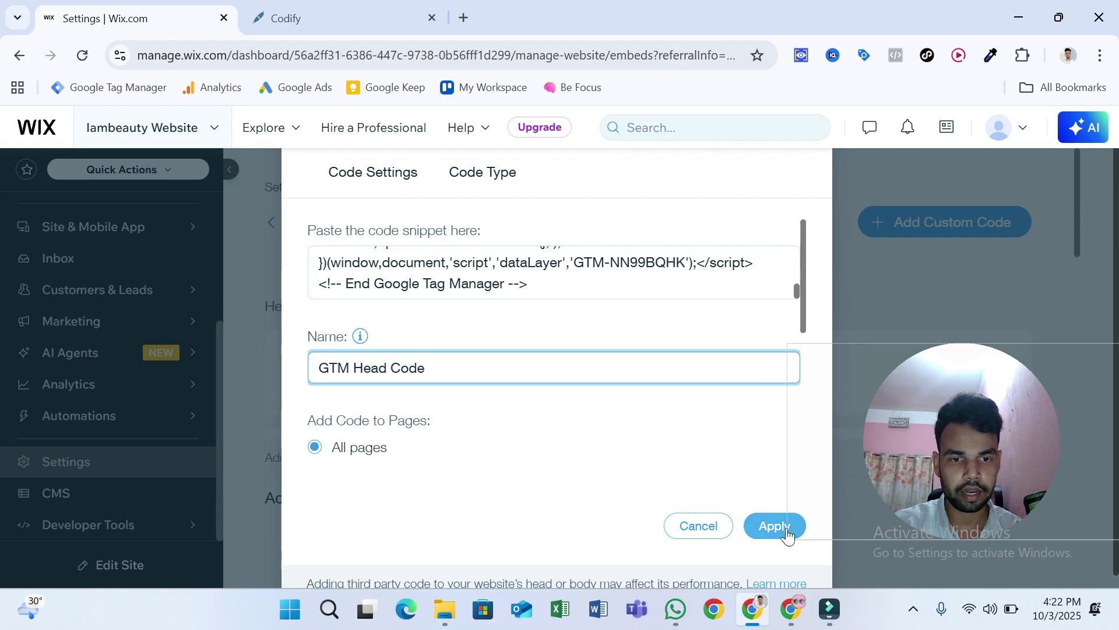
# - Check the new entry in the custom code list and start another custom code entry
pyautogui.scroll(-7, 657, 385)
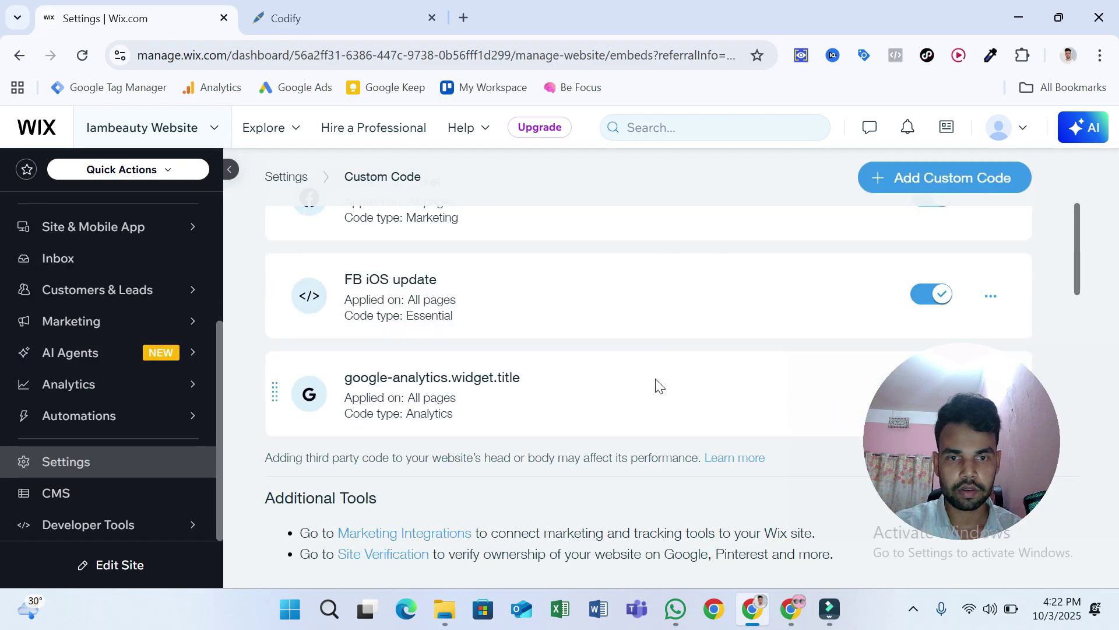
pyautogui.scroll(2, 413, 298)
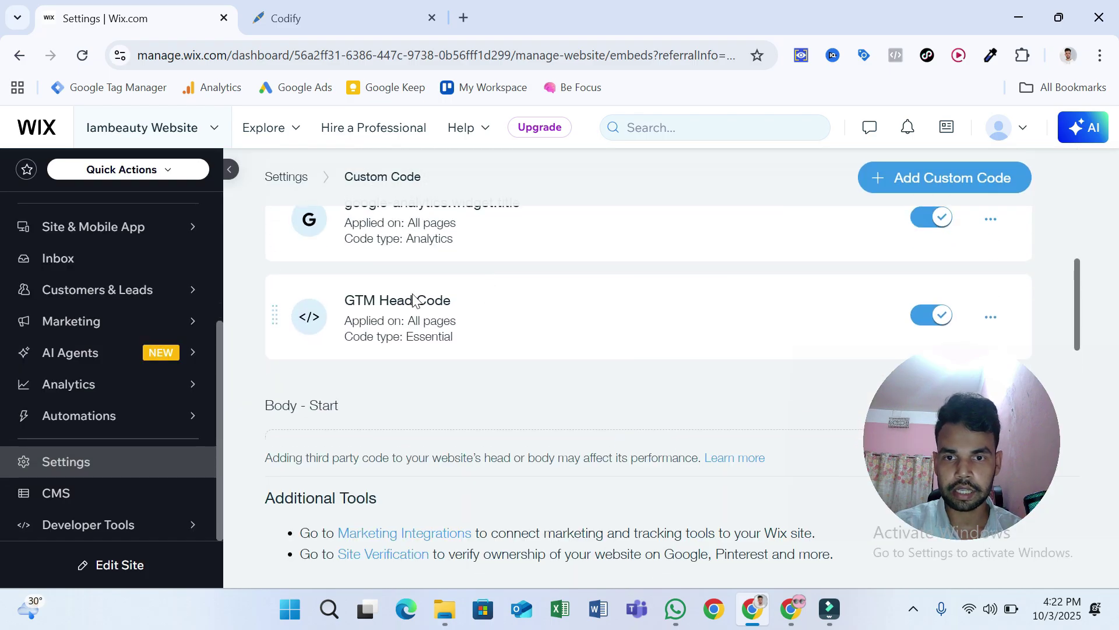
pyautogui.scroll(-3, 573, 306)
pyautogui.scroll(5, 578, 308)
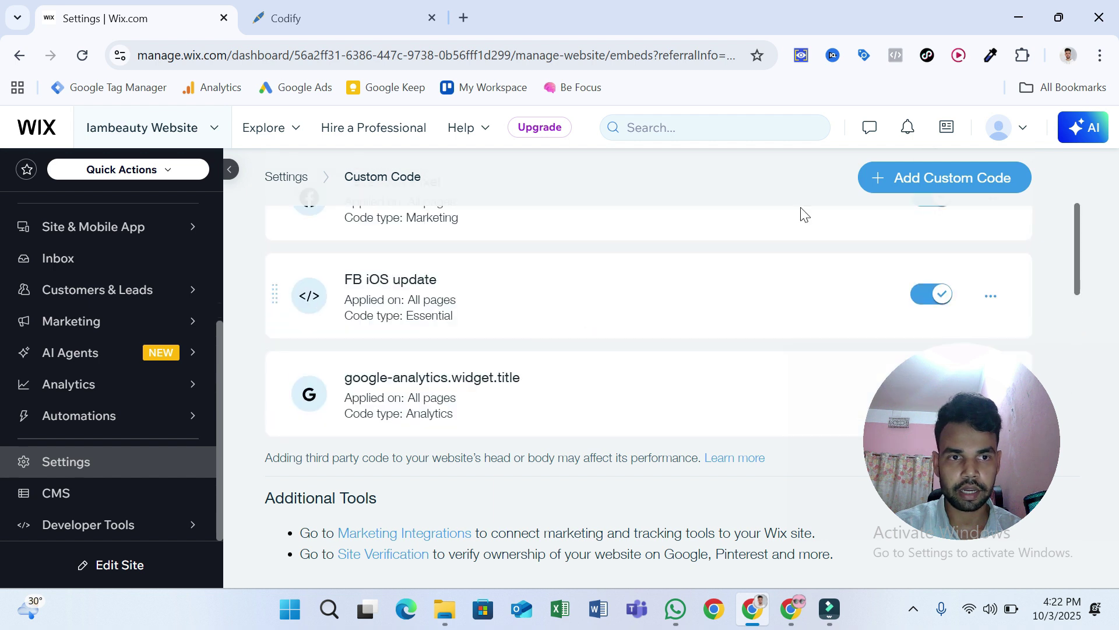
pyautogui.click(884, 185)
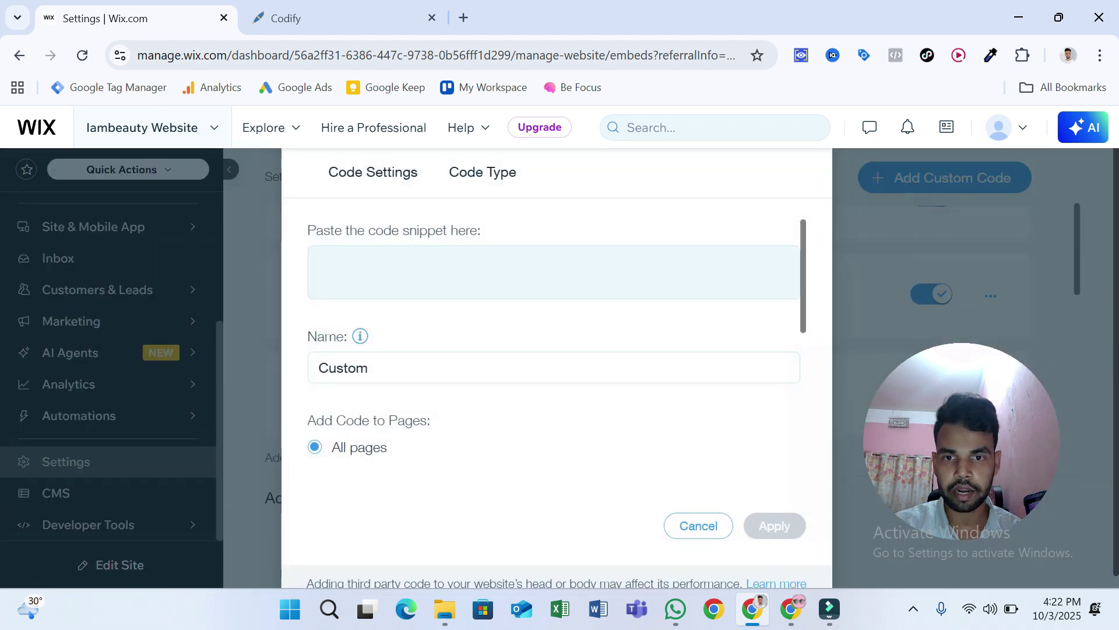
pyautogui.click(426, 271)
# - Switch to Google Tag Manager and copy the noscript body snippet from the installation instructions
pyautogui.click(791, 609)
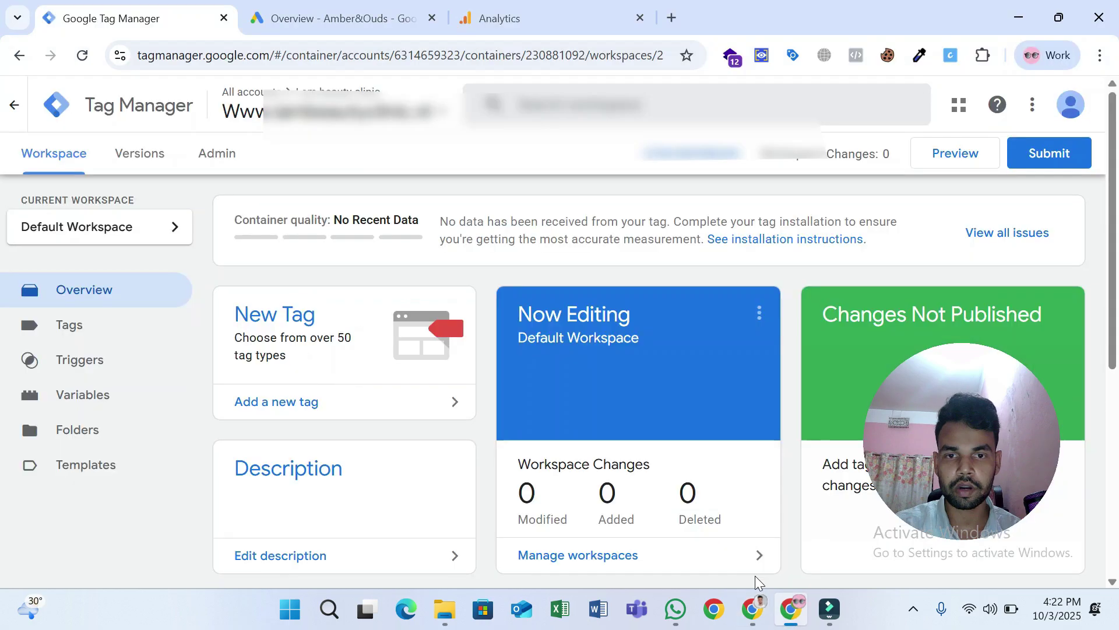
pyautogui.click(688, 153)
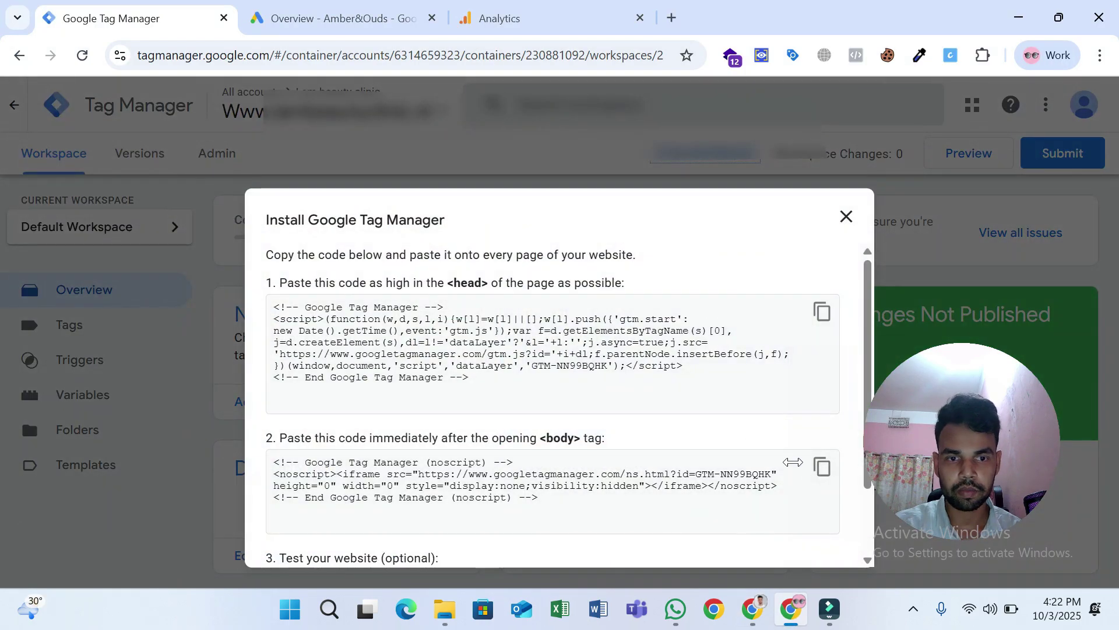
pyautogui.click(821, 467)
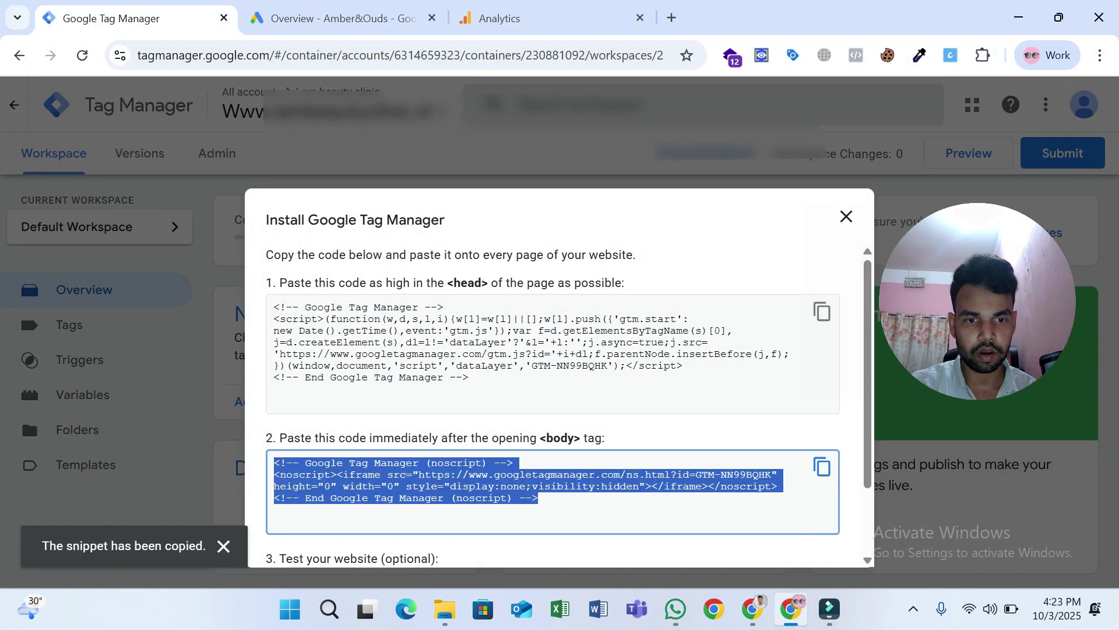
# - Switch back to Wix, paste the noscript snippet into the new entry and name it "GTM Body Code"
pyautogui.click(758, 609)
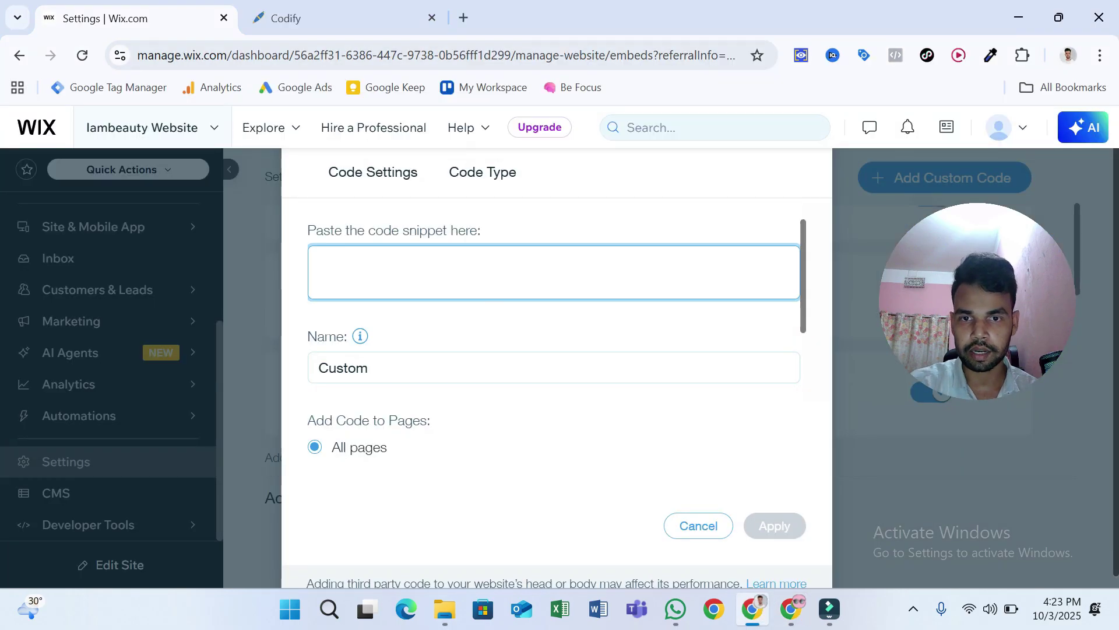
pyautogui.hotkey('ctrl', 'v')
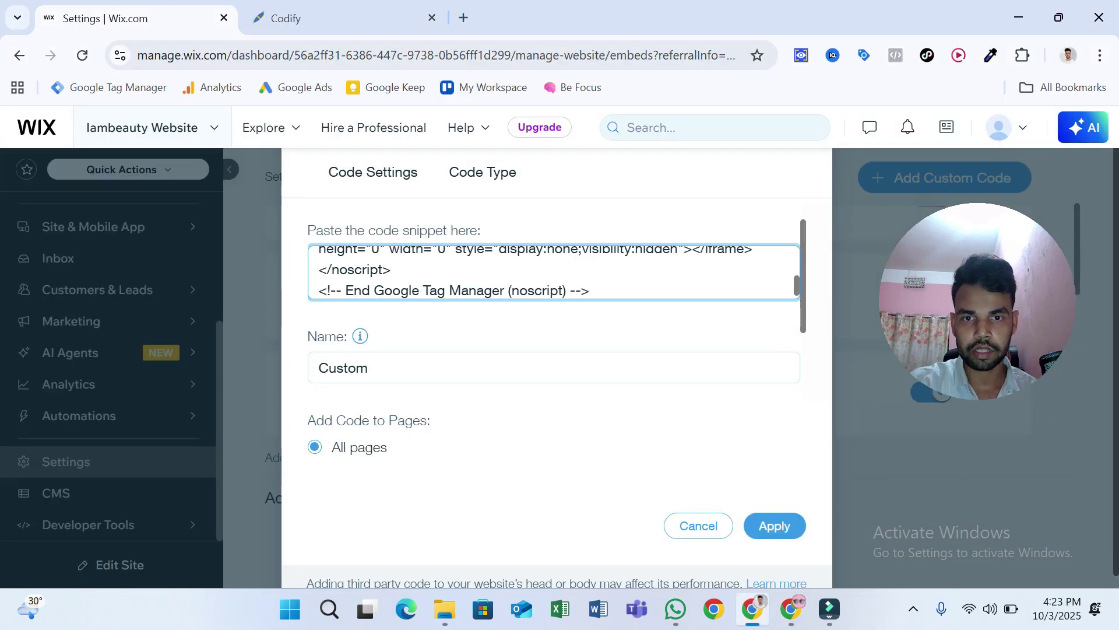
pyautogui.press('Tab')
pyautogui.write('GT')
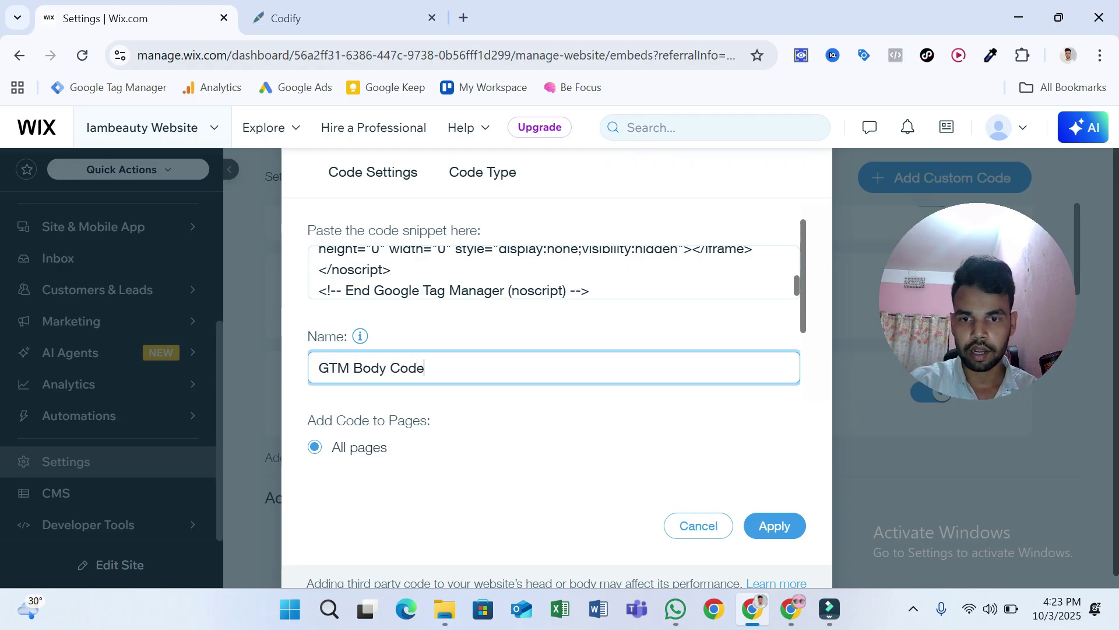
# - Set the body snippet's placement to "Body - start" and apply the custom code
pyautogui.scroll(-5, 482, 432)
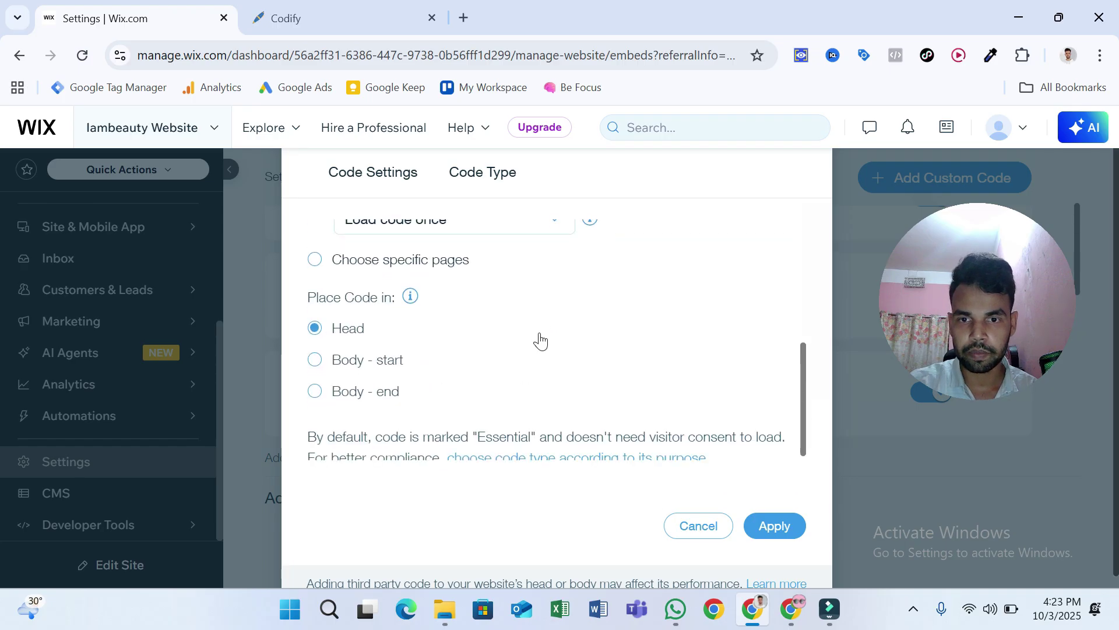
pyautogui.click(320, 363)
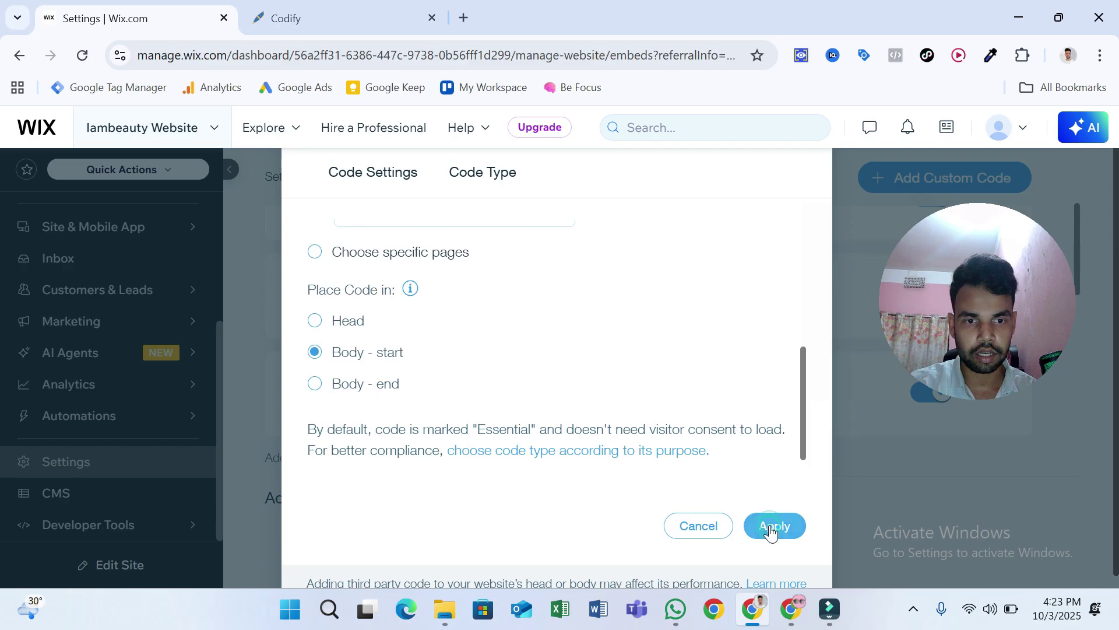
pyautogui.click(774, 524)
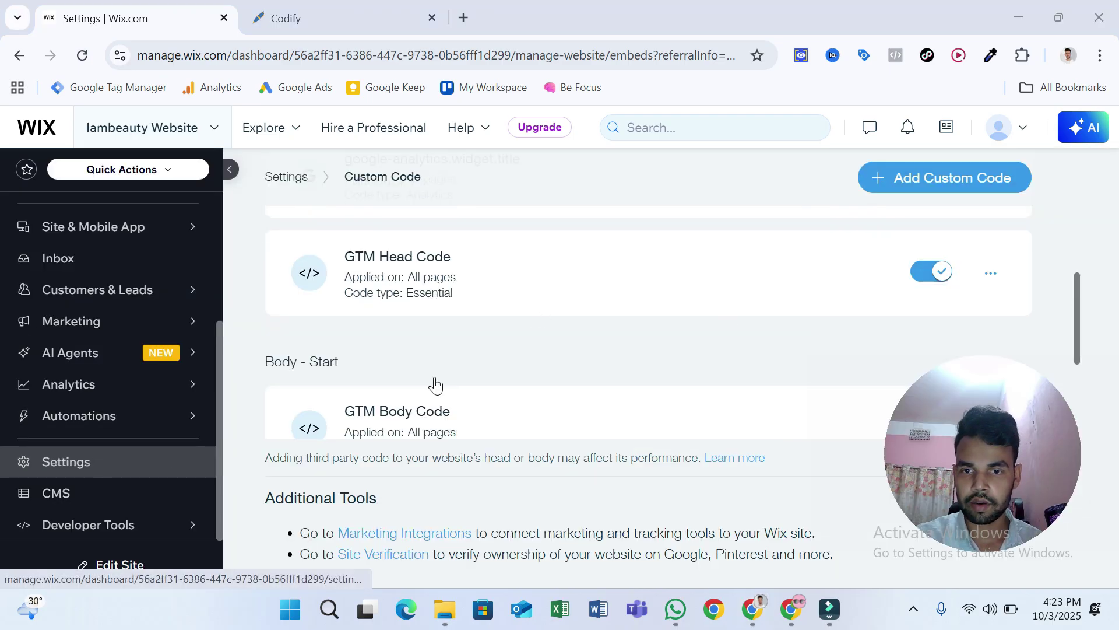
# - Switch to Google Tag Manager and preview the container, connecting Tag Assistant to the website's pasted URL
pyautogui.click(790, 609)
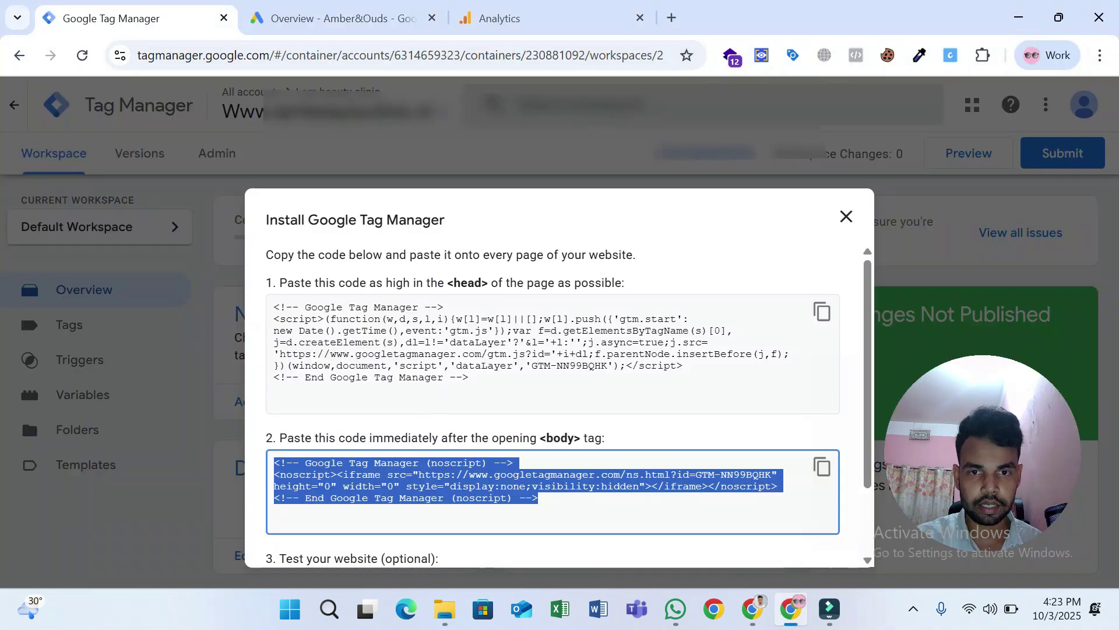
pyautogui.click(846, 225)
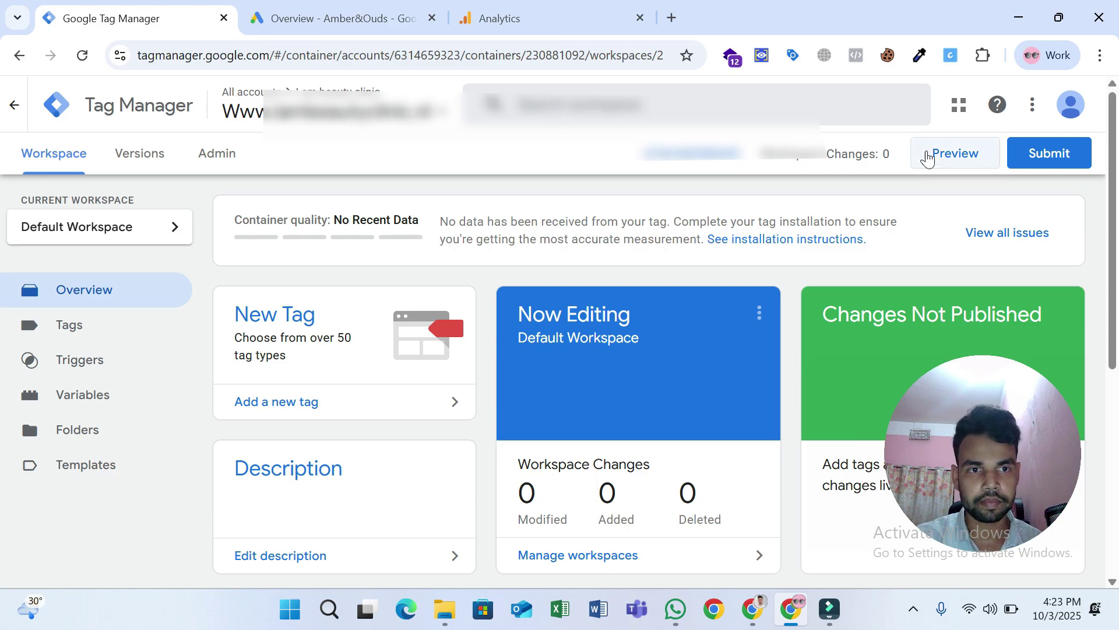
pyautogui.click(929, 153)
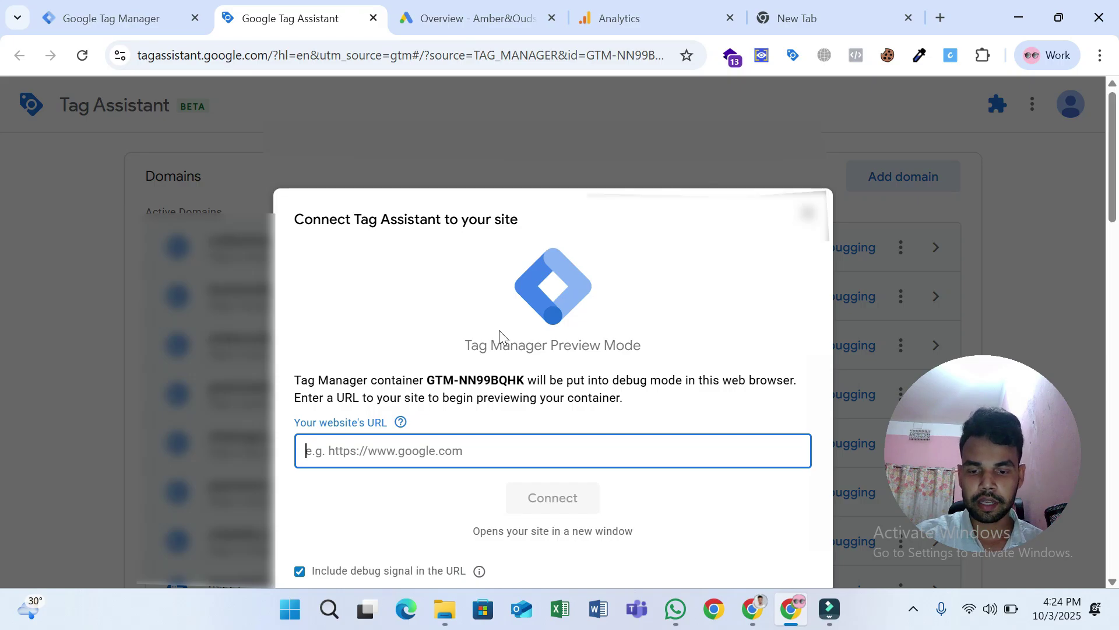
pyautogui.hotkey('ctrl', 'v')
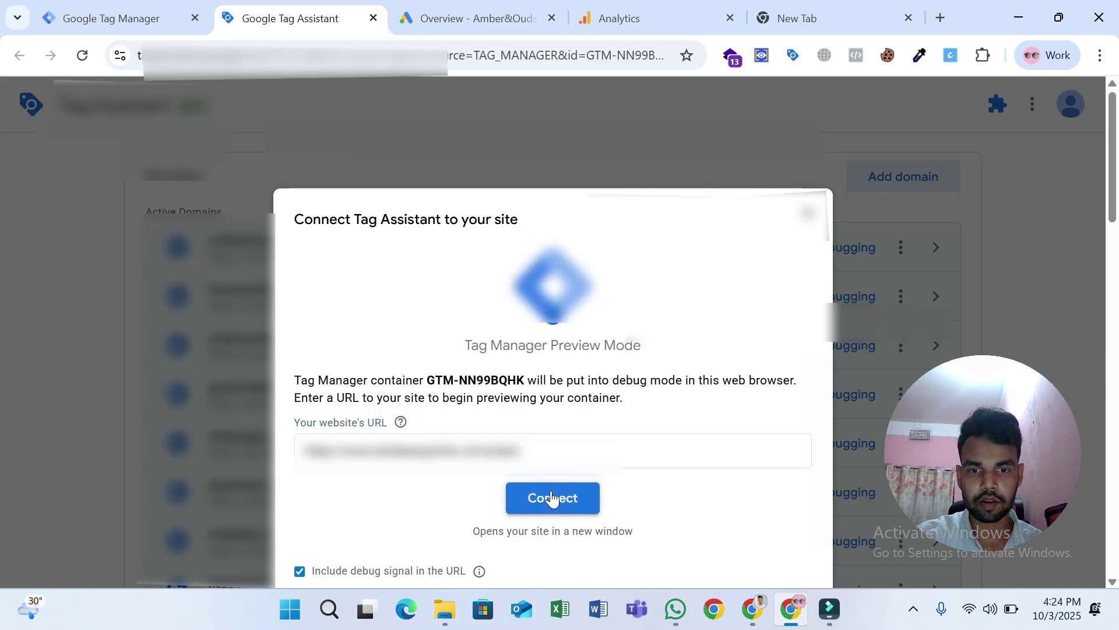
pyautogui.click(551, 499)
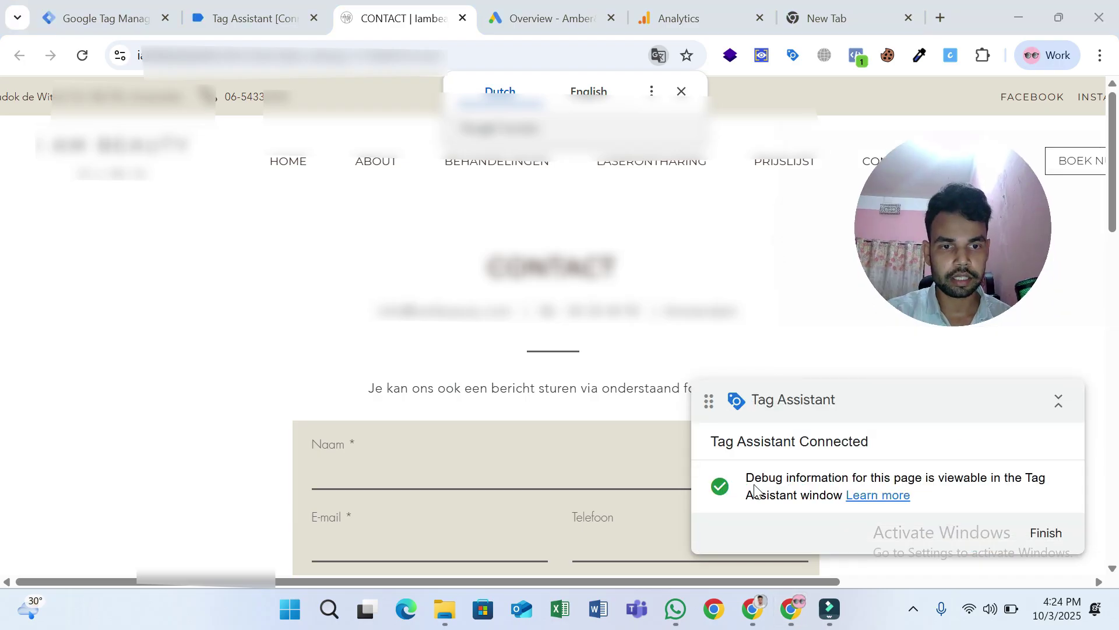
# - Return to Tag Assistant, dismiss the connection message and review the container summary
pyautogui.click(282, 5)
pyautogui.click(583, 401)
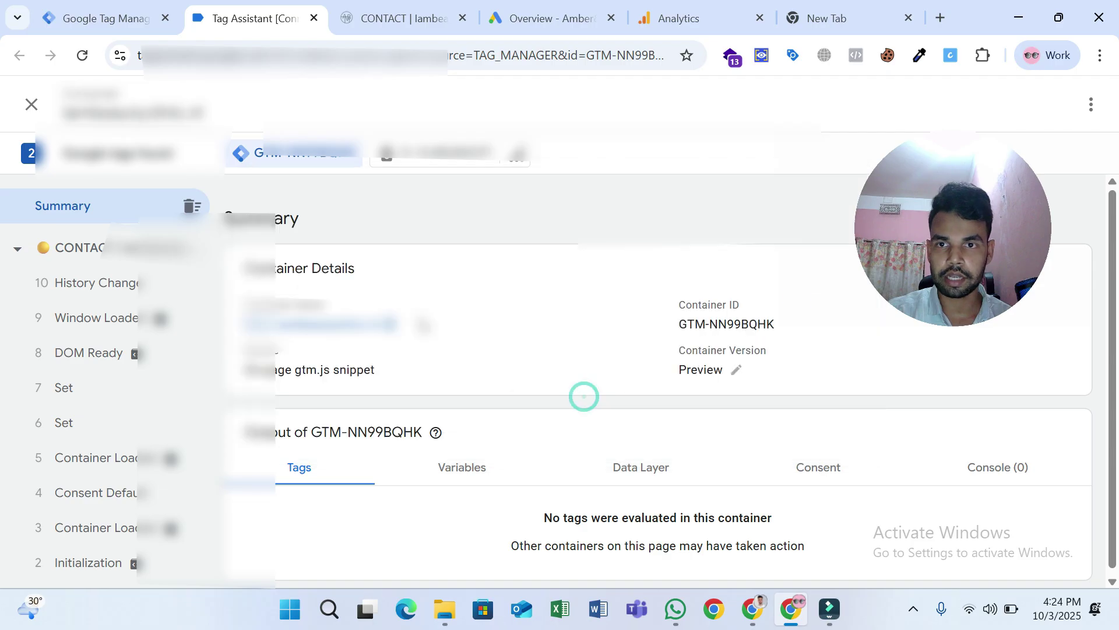
pyautogui.scroll(-1, 38, 395)
pyautogui.scroll(1, 107, 456)
pyautogui.scroll(-1, 106, 456)
pyautogui.scroll(1, 105, 400)
# - Switch to the website's contact page and examine the fields of its contact form
pyautogui.click(373, 17)
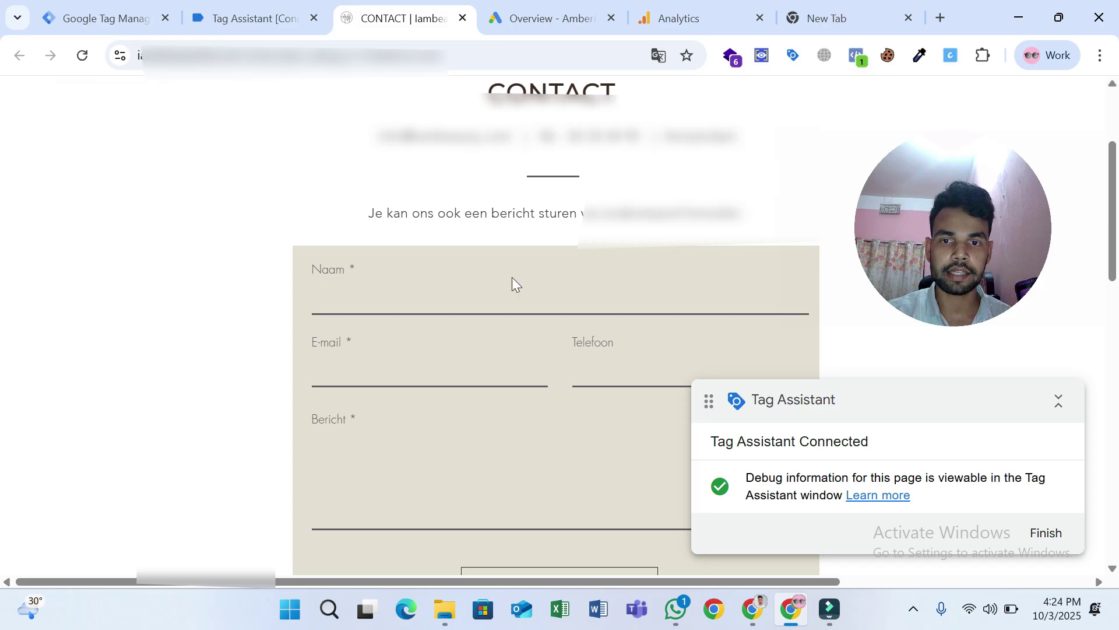
pyautogui.click(520, 269)
pyautogui.scroll(-3, 544, 254)
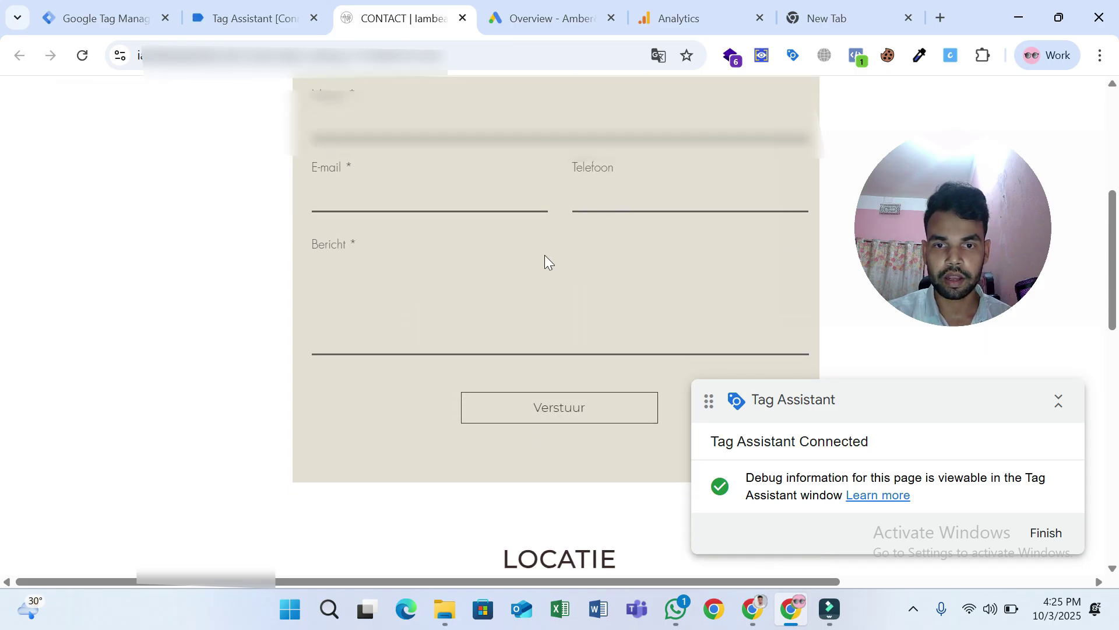
pyautogui.scroll(3, 545, 251)
pyautogui.scroll(-5, 526, 271)
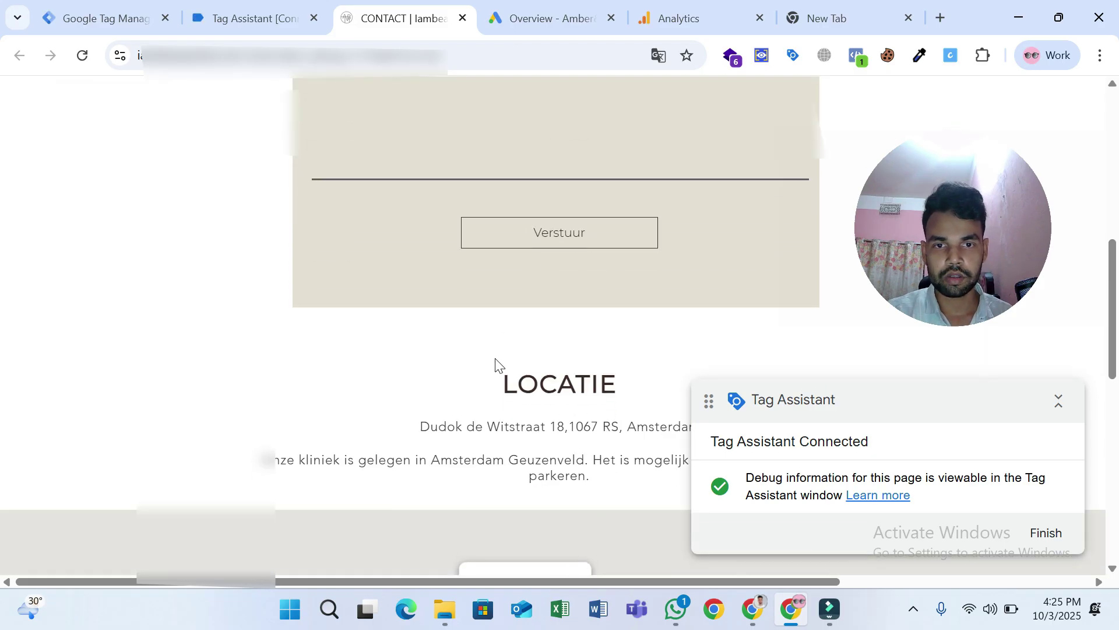
pyautogui.scroll(7, 495, 361)
pyautogui.scroll(-4, 495, 359)
# - Try to send the contact form without filling it in and inspect the form_start event in Tag Assistant
pyautogui.click(435, 119)
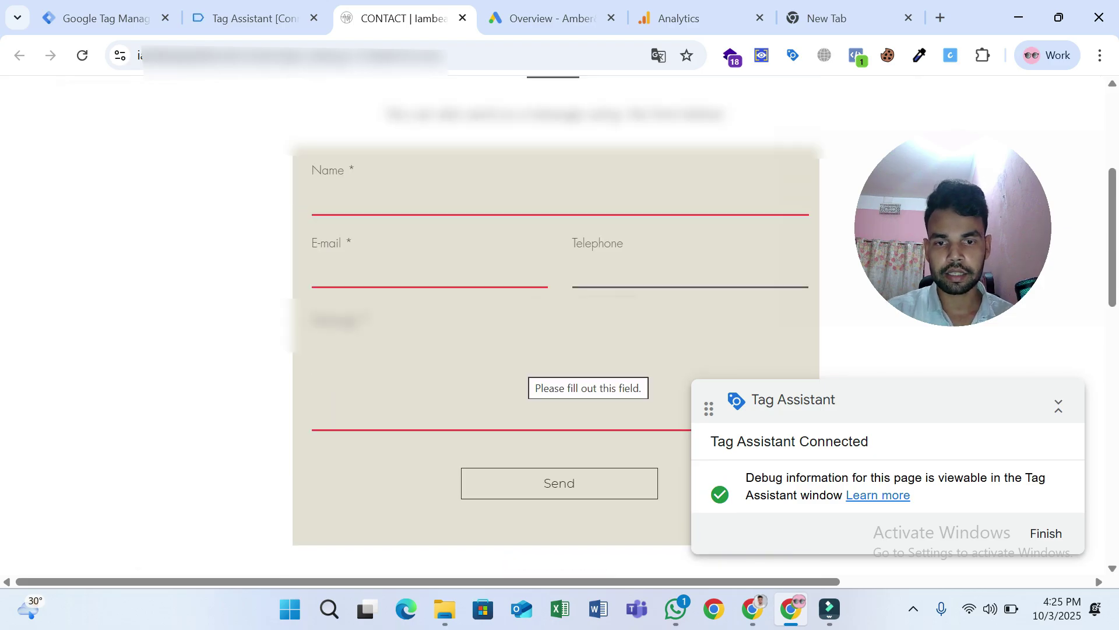
pyautogui.click(533, 496)
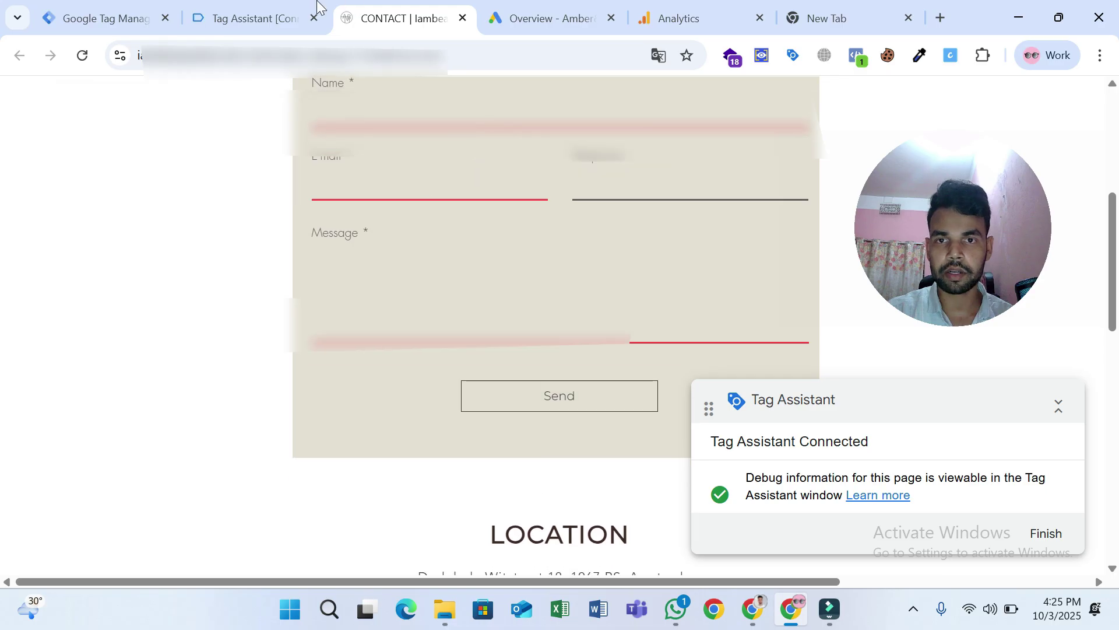
pyautogui.click(283, 18)
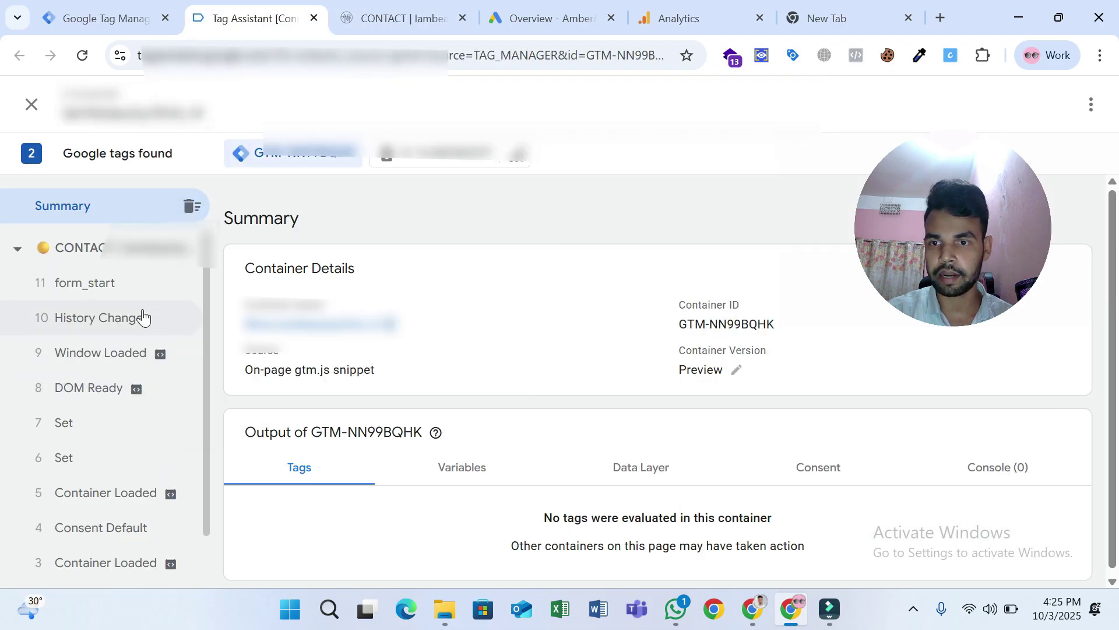
pyautogui.click(105, 293)
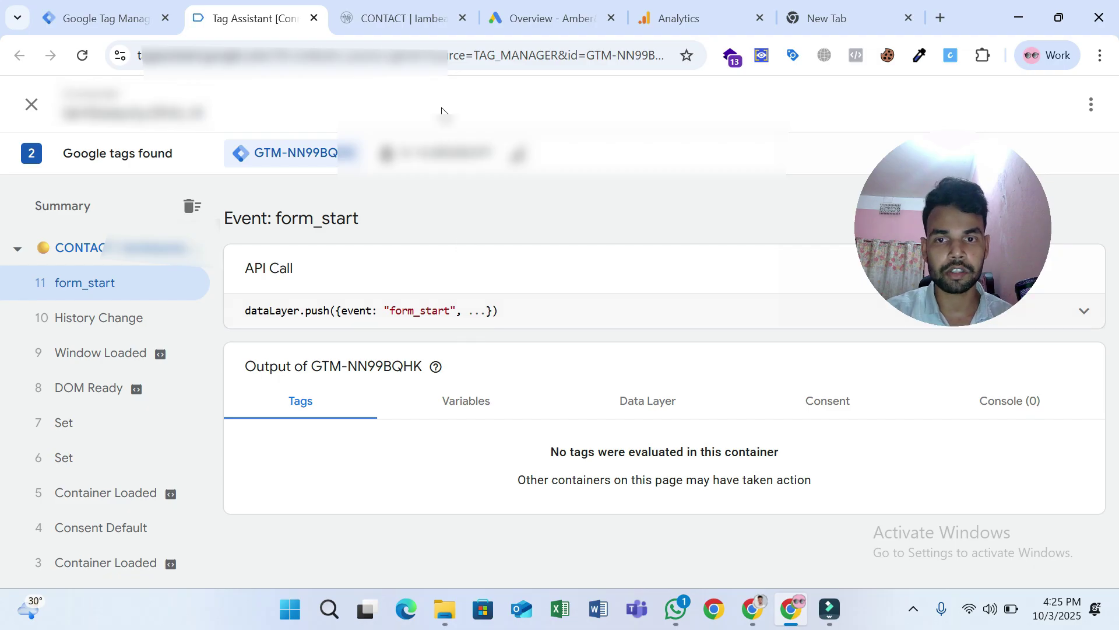
# - Fill the website's contact form with the saved "tracking test" details and the message "testing", and send it
pyautogui.click(423, 16)
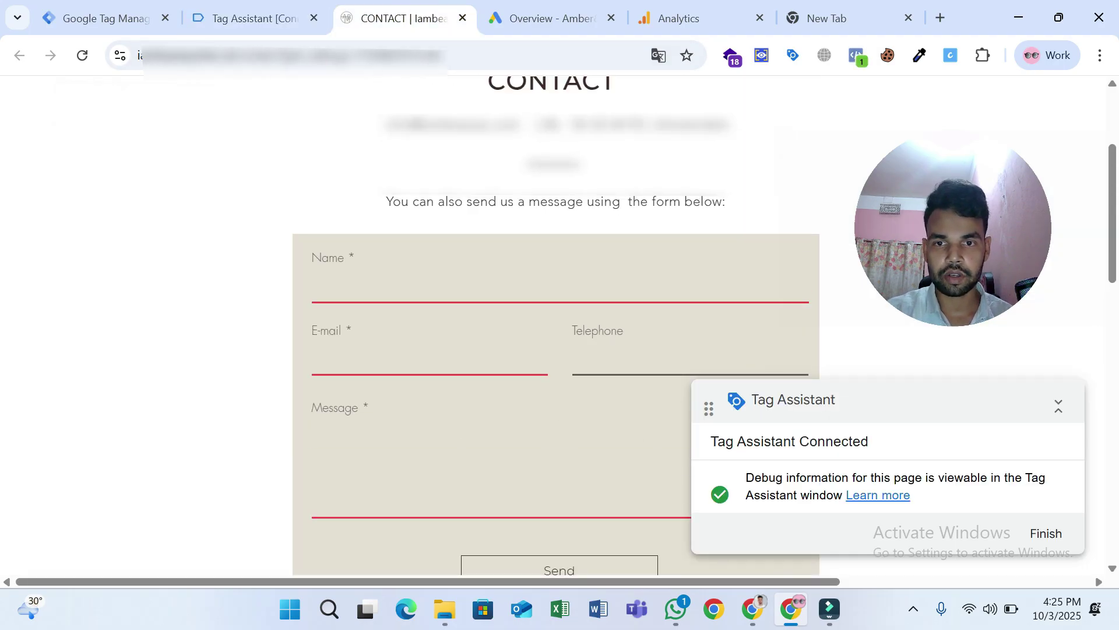
pyautogui.click(443, 289)
pyautogui.click(513, 328)
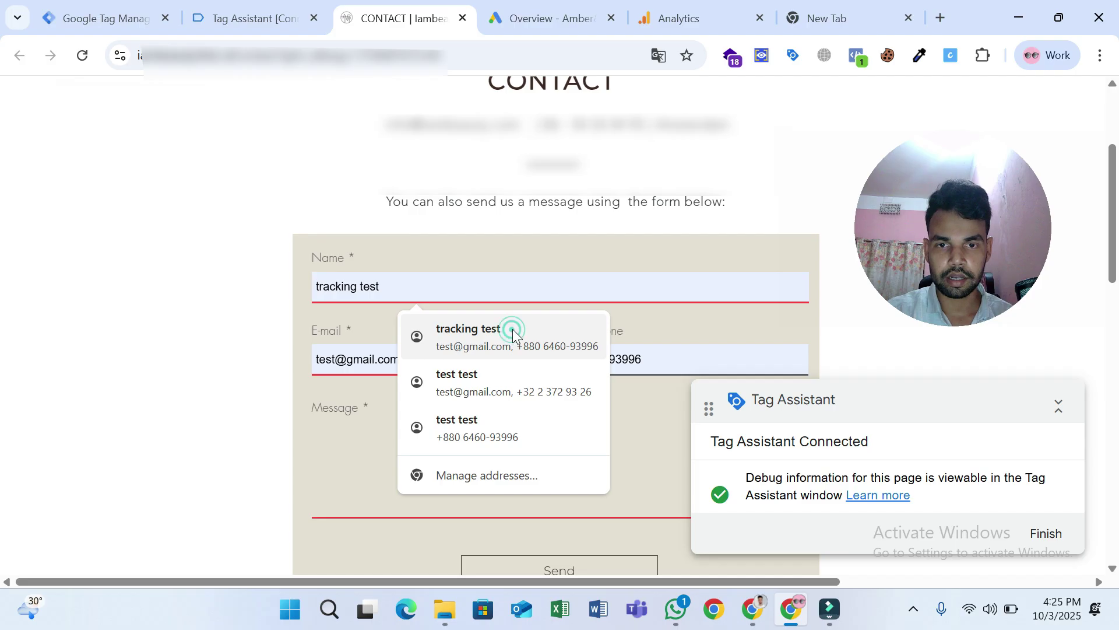
pyautogui.scroll(-2, 496, 314)
pyautogui.click(413, 303)
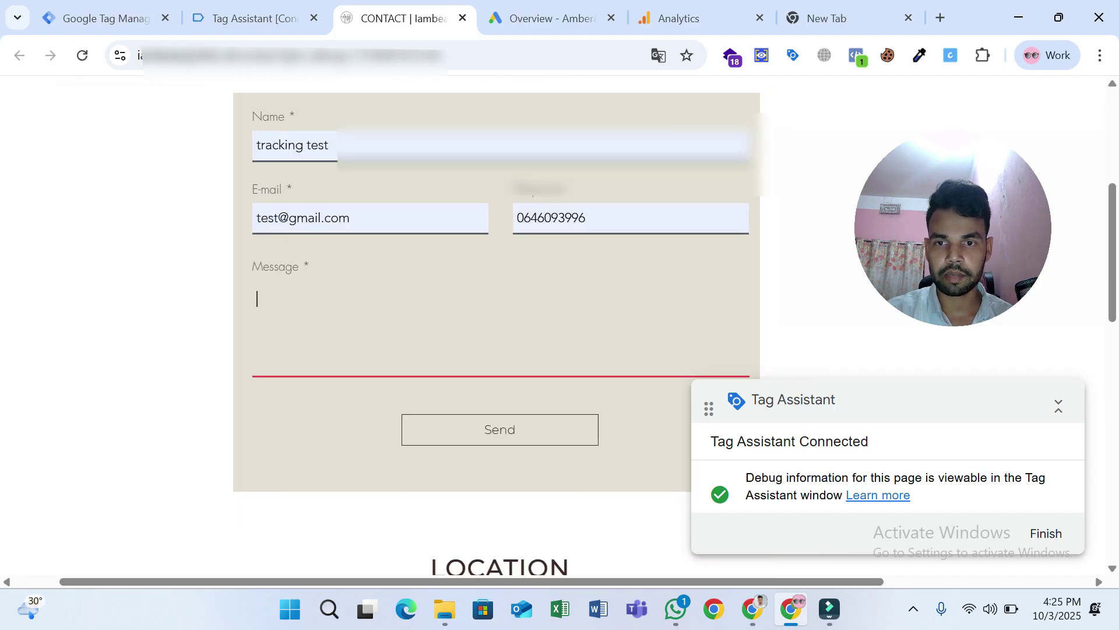
pyautogui.write('testing')
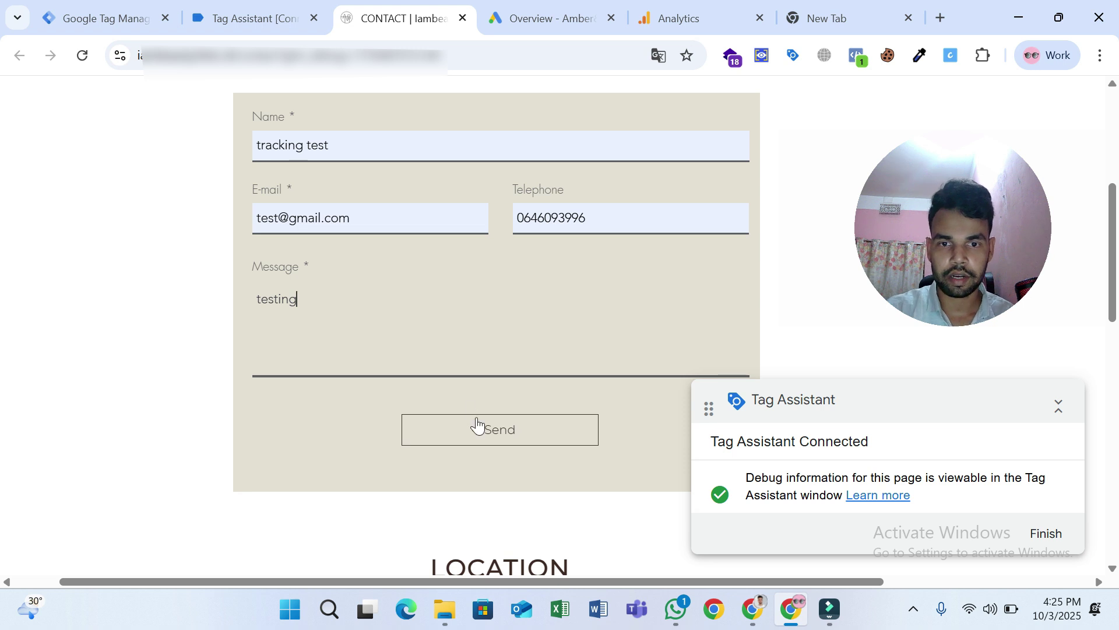
pyautogui.click(493, 433)
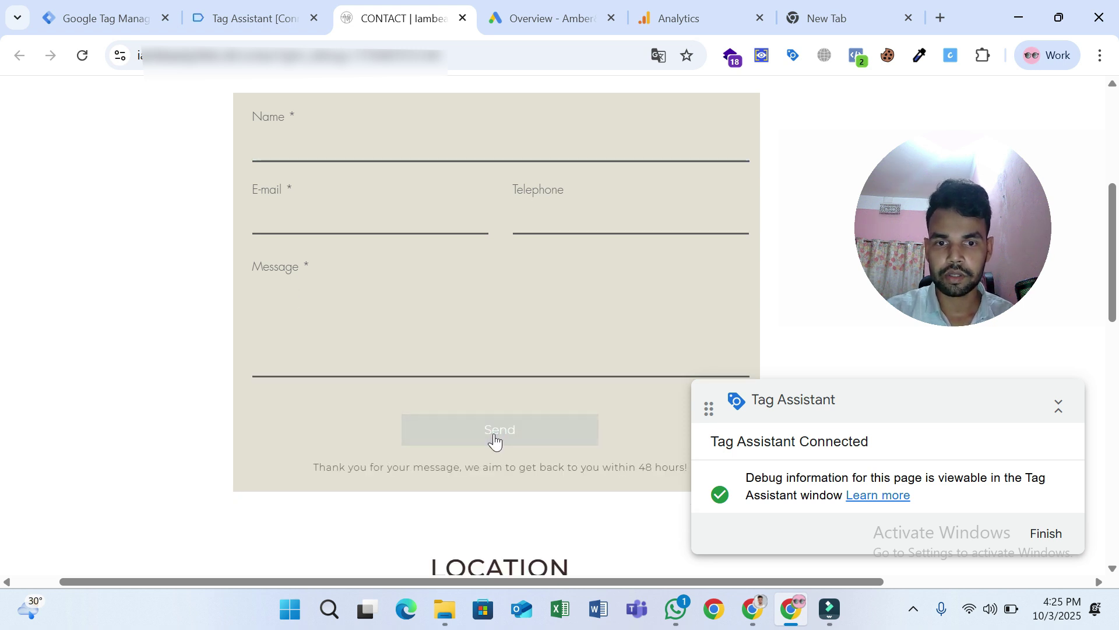
pyautogui.scroll(-3, 547, 386)
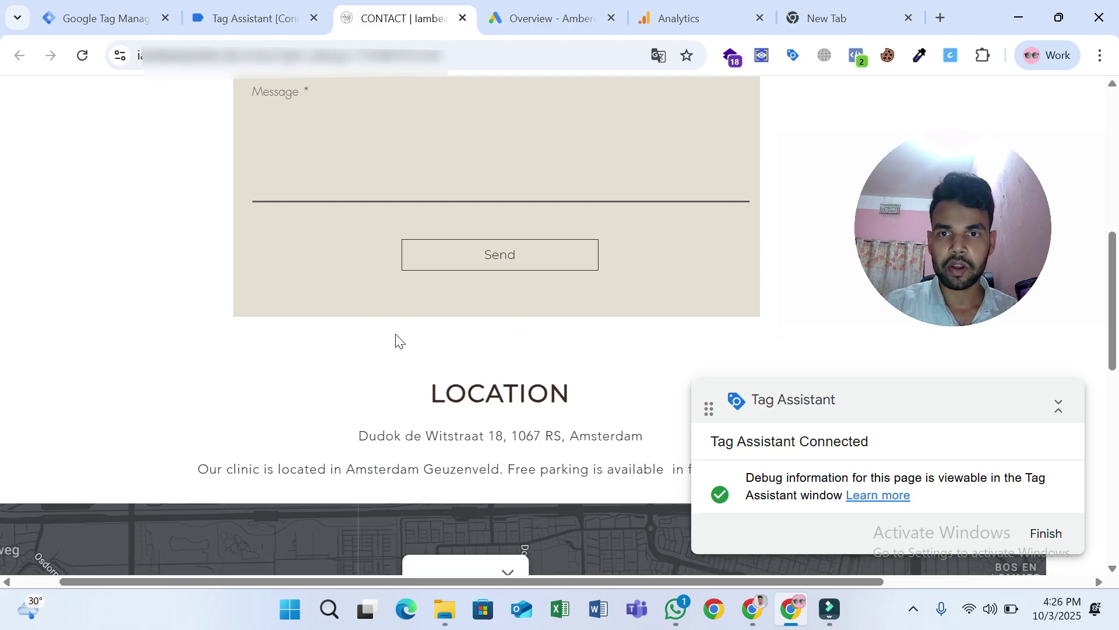
# - Inspect the API call details of the generate_lead event in Tag Assistant
pyautogui.click(248, 18)
pyautogui.click(130, 283)
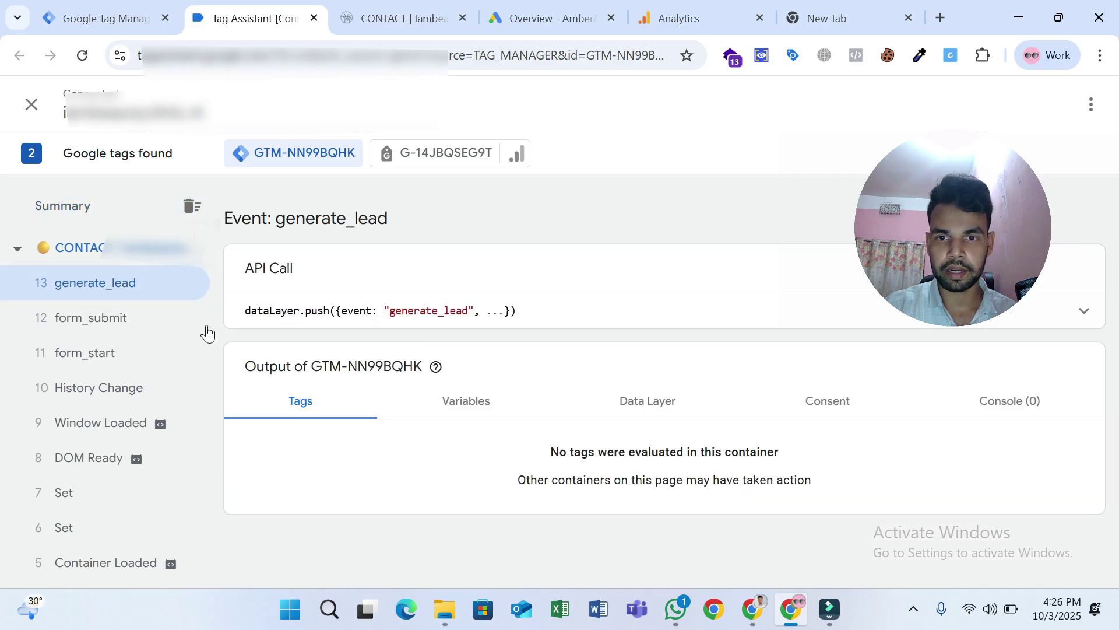
pyautogui.click(639, 324)
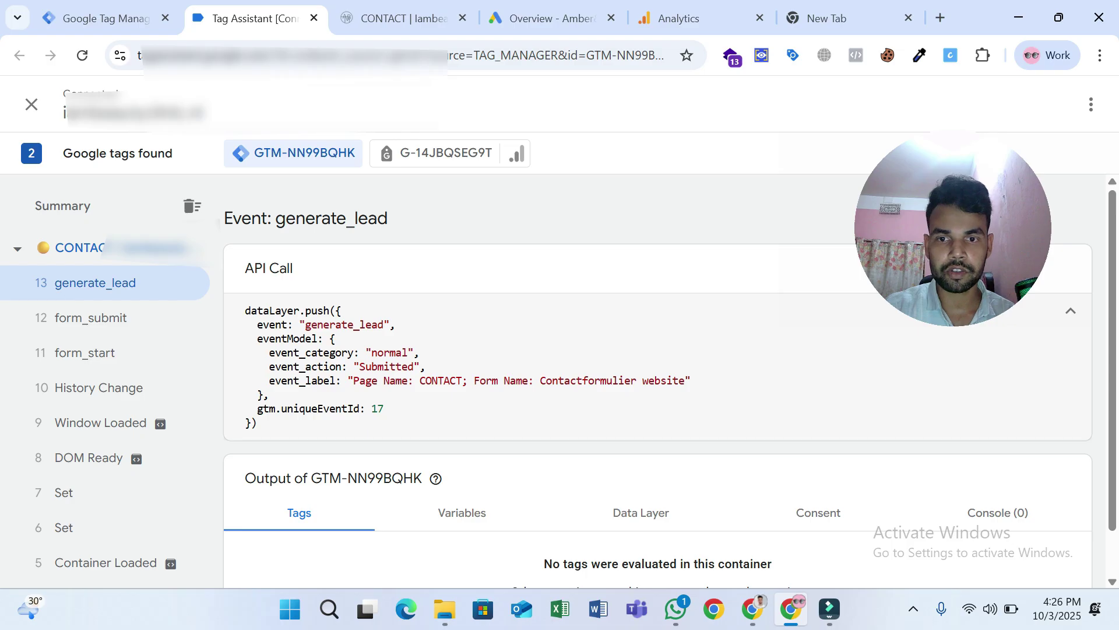
# - Switch to Google Tag Manager and create a new tag of the Custom HTML type
pyautogui.click(146, 14)
pyautogui.moveTo(936, 298); pyautogui.dragTo(936, 454)
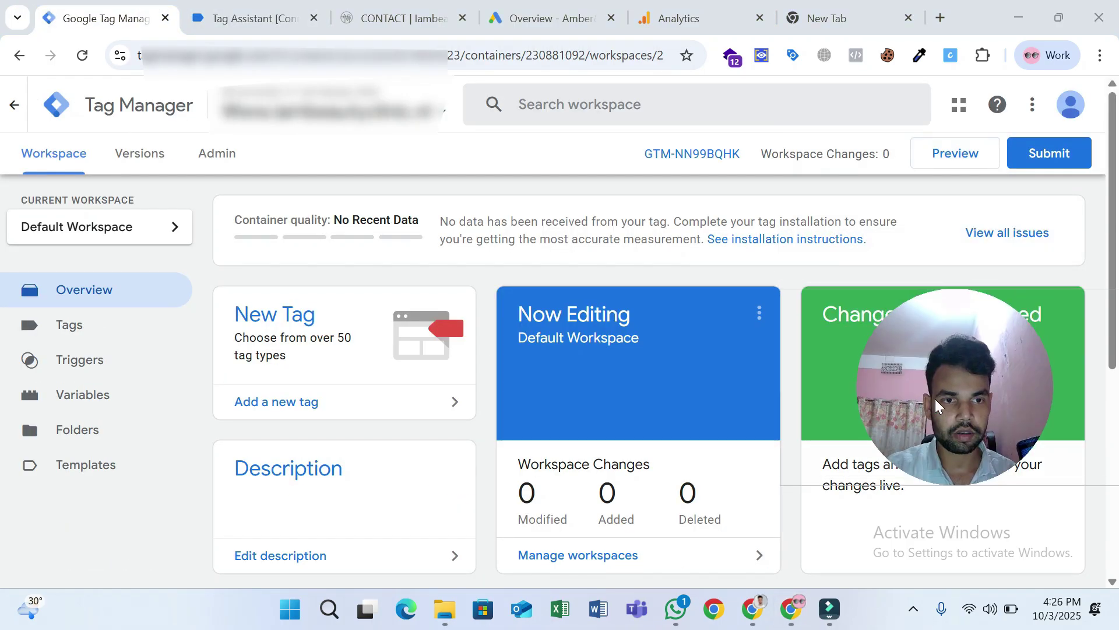
pyautogui.click(123, 339)
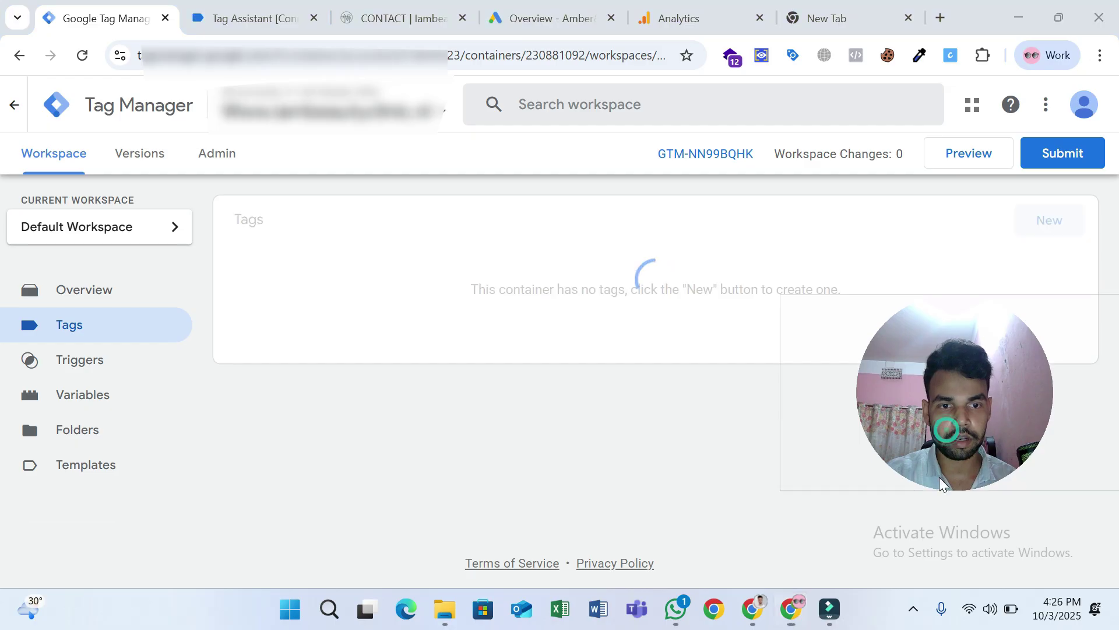
pyautogui.click(1056, 239)
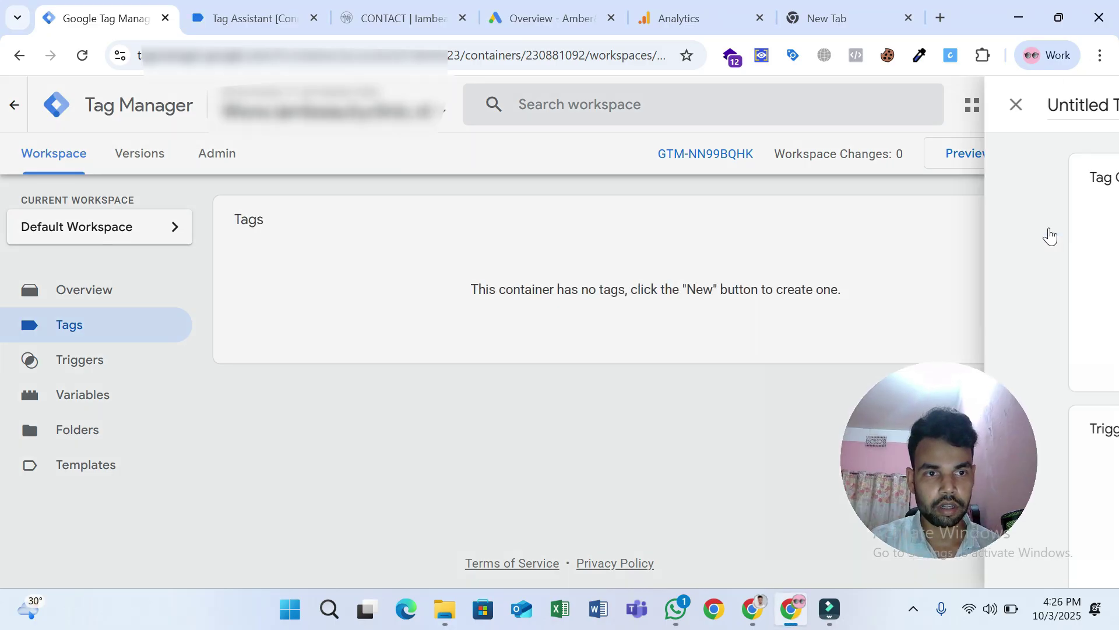
pyautogui.click(594, 244)
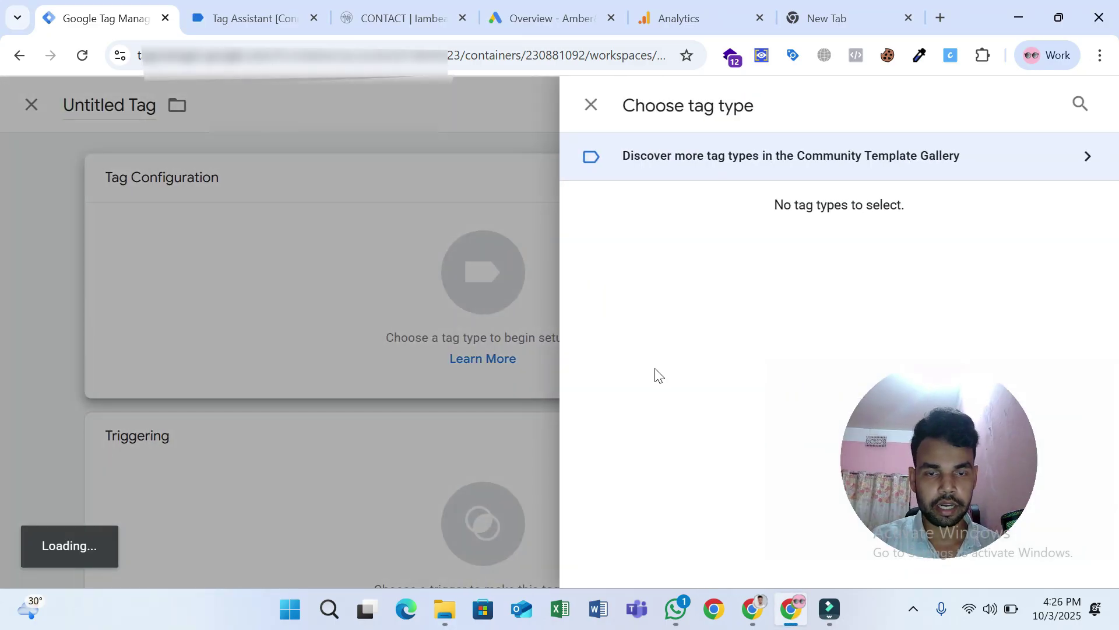
pyautogui.scroll(-1, 674, 374)
pyautogui.scroll(-4, 673, 374)
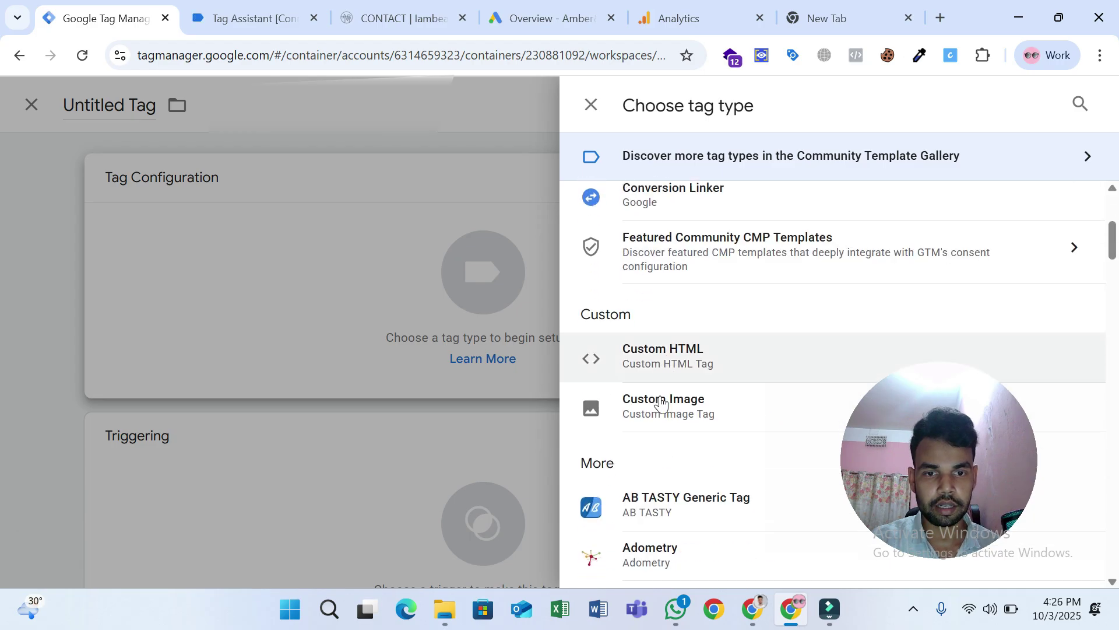
pyautogui.click(649, 356)
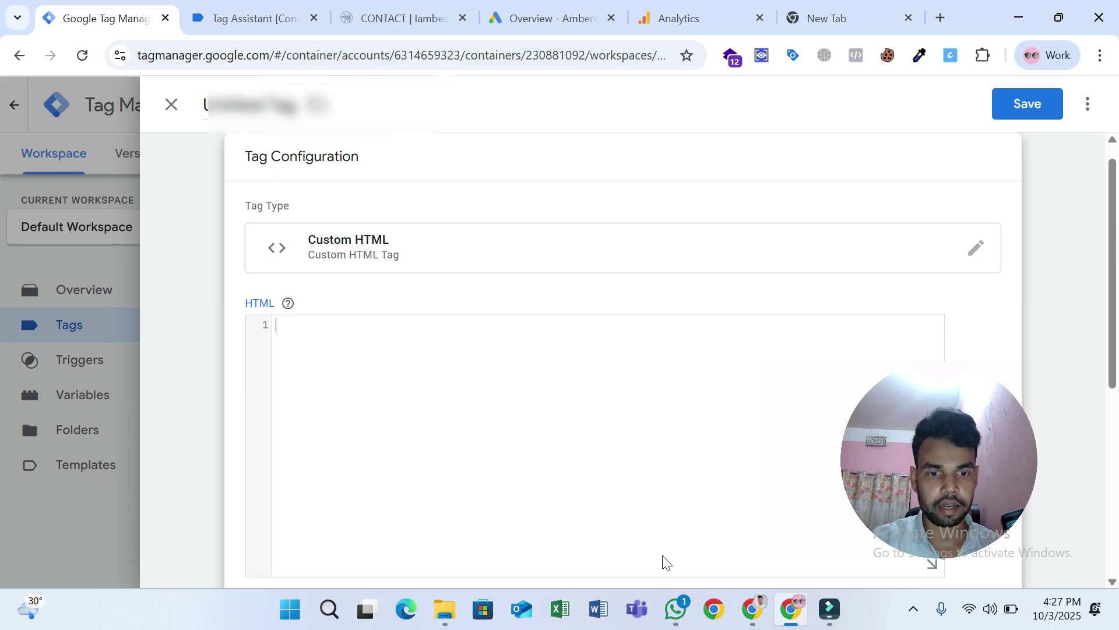
# - Copy the form submit listener script with the ib_form_submission event from Codify and paste it into the tag's HTML code
pyautogui.click(752, 613)
pyautogui.click(286, 18)
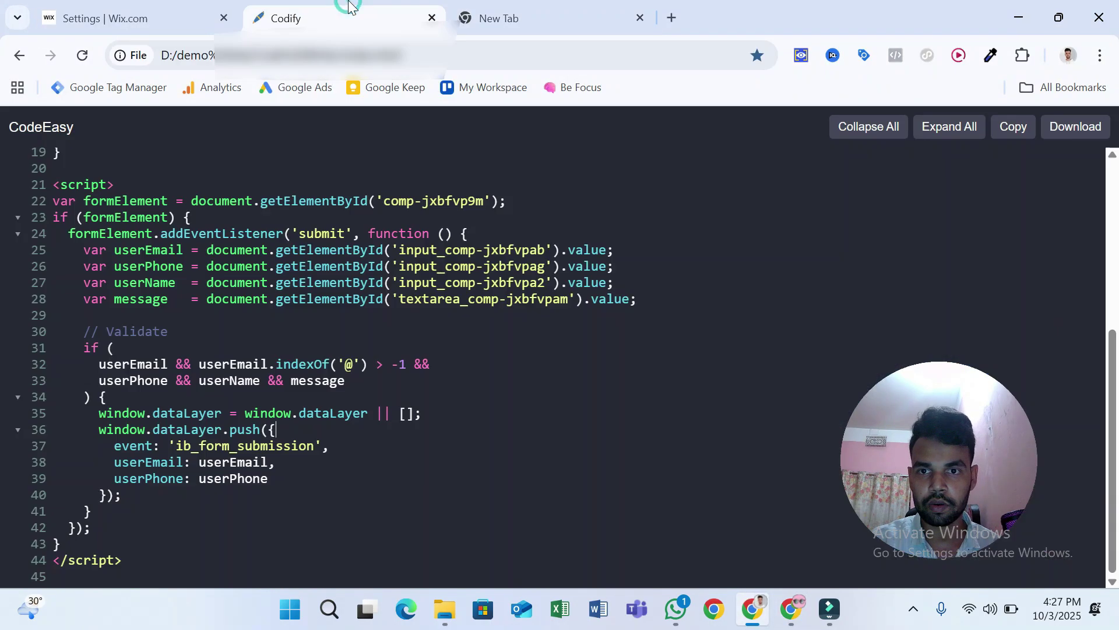
pyautogui.moveTo(52, 184); pyautogui.dragTo(122, 560)
pyautogui.hotkey('ctrl', 'c')
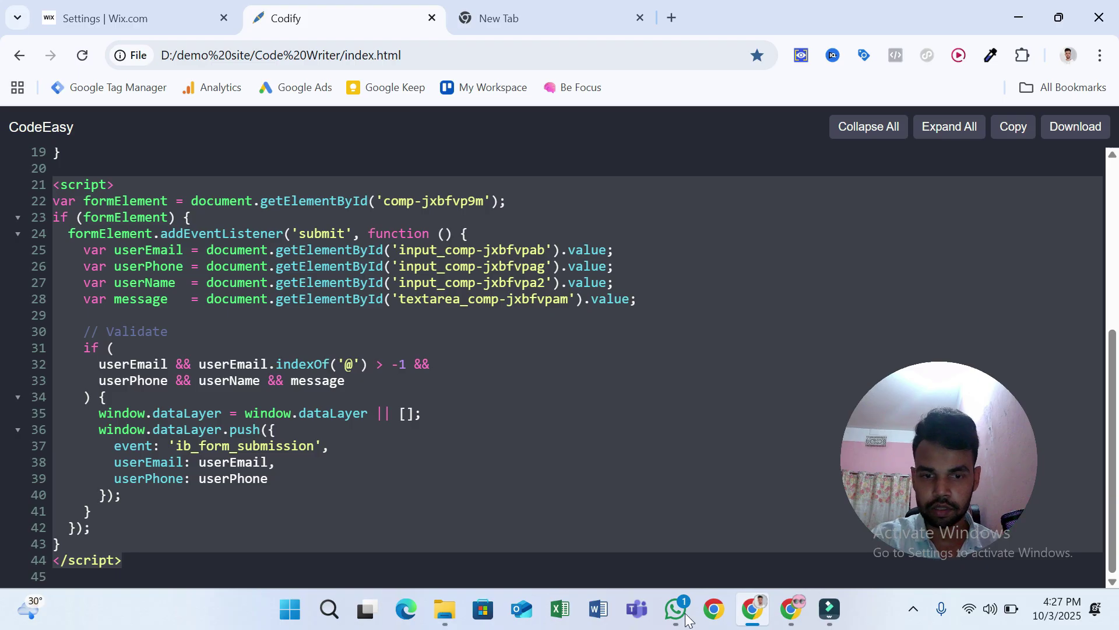
pyautogui.click(791, 609)
pyautogui.hotkey('ctrl', 'v')
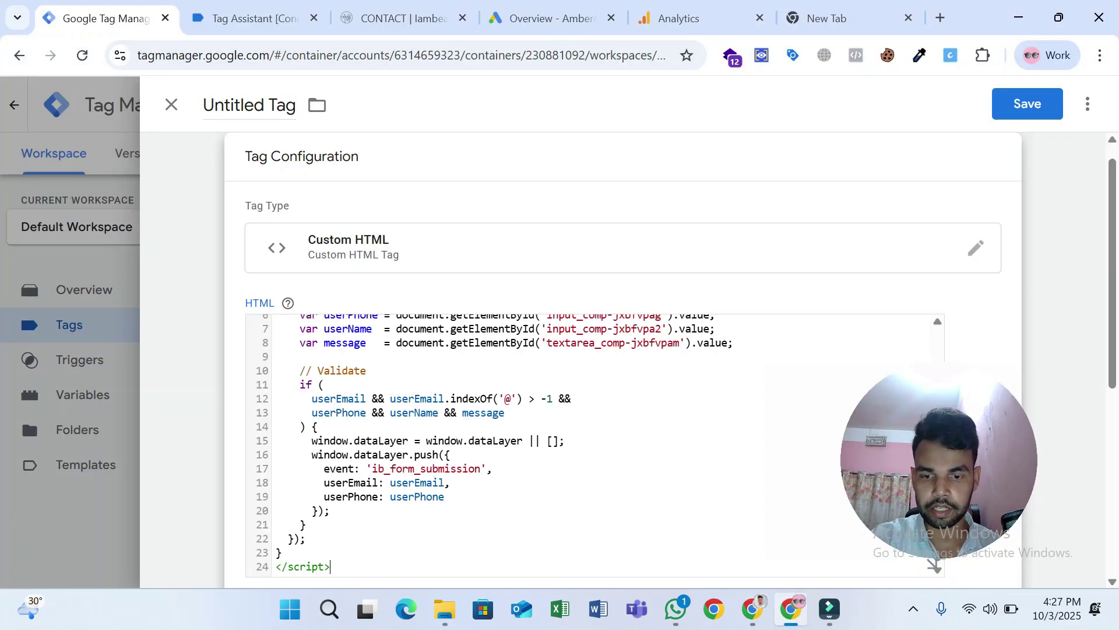
# - Set the Custom HTML tag to fire on the All Pages trigger
pyautogui.scroll(-6, 492, 397)
pyautogui.click(460, 450)
pyautogui.click(274, 178)
pyautogui.scroll(5, 644, 251)
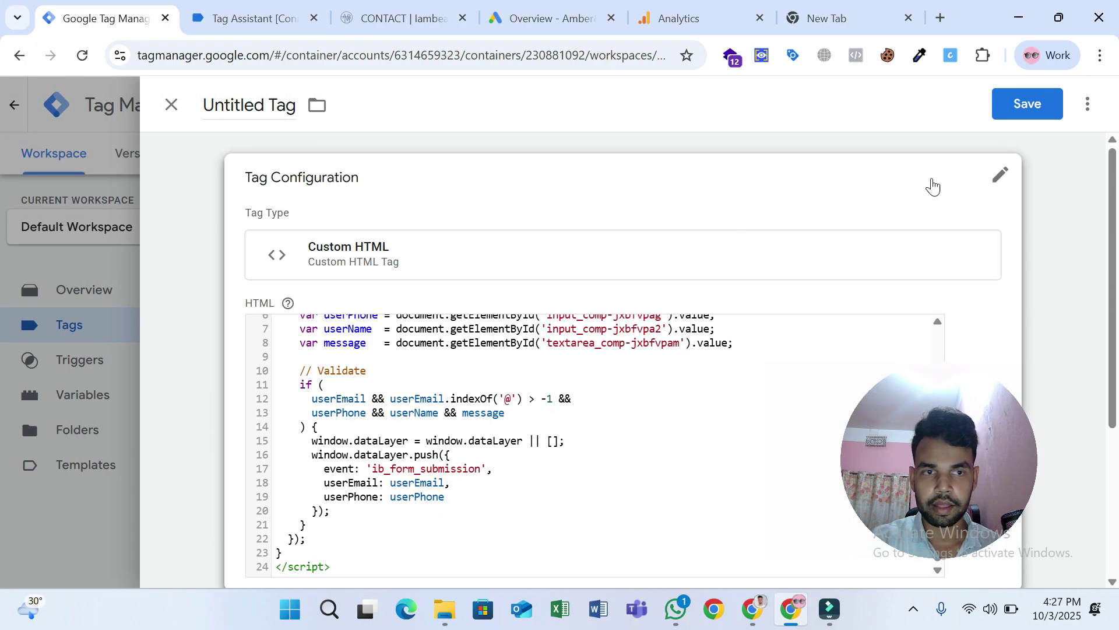
# - Save the tag under the name "Lead Form eventListner"
pyautogui.click(1026, 105)
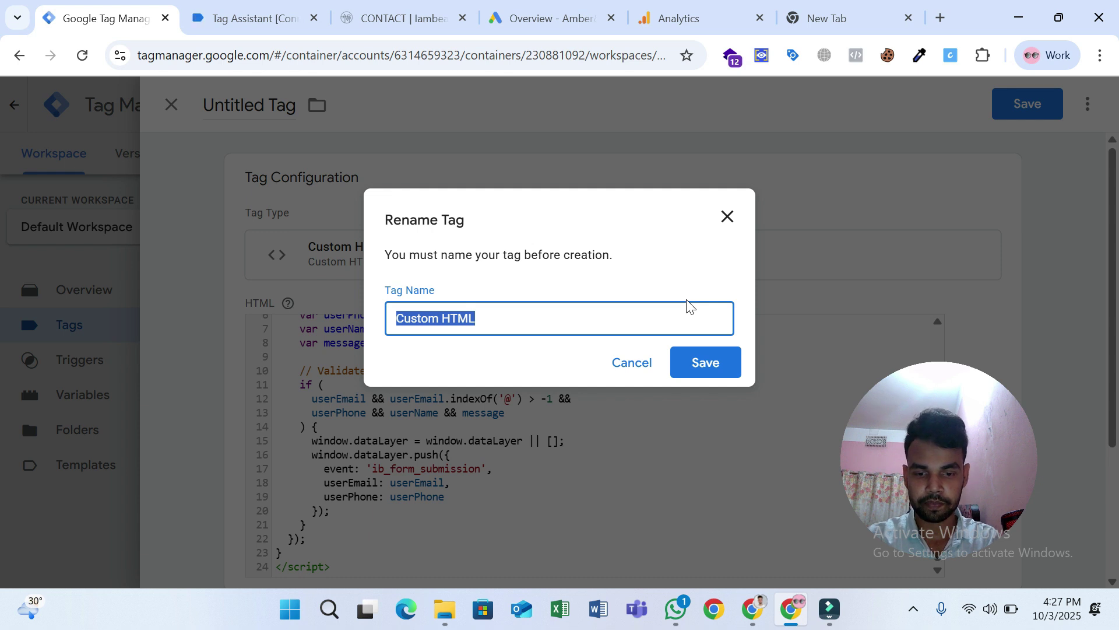
pyautogui.write('Lead Form eventListner')
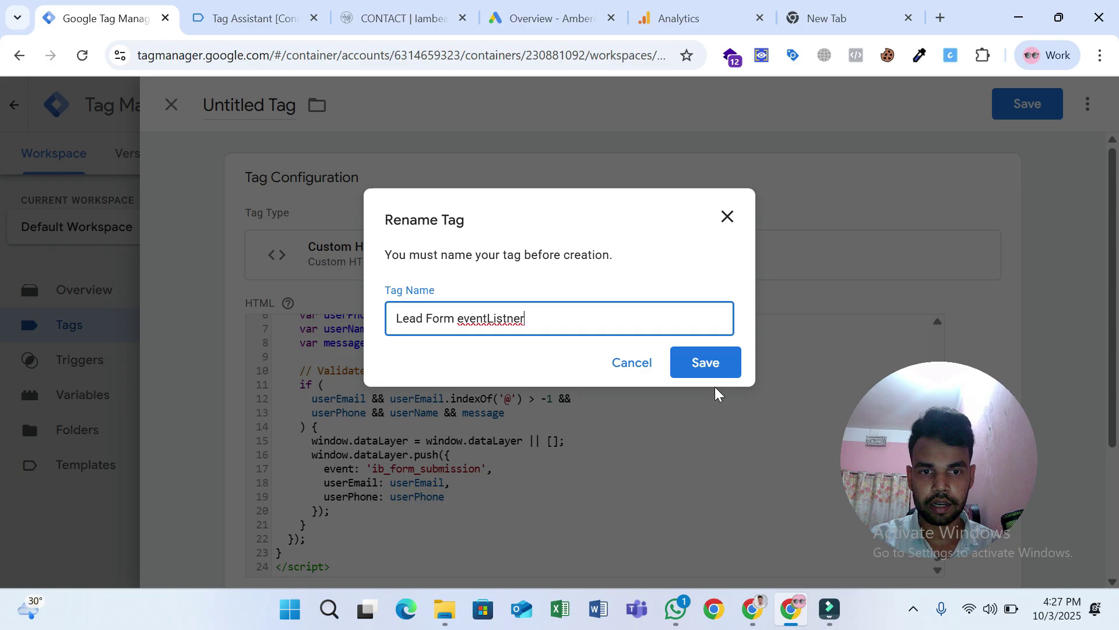
pyautogui.click(716, 361)
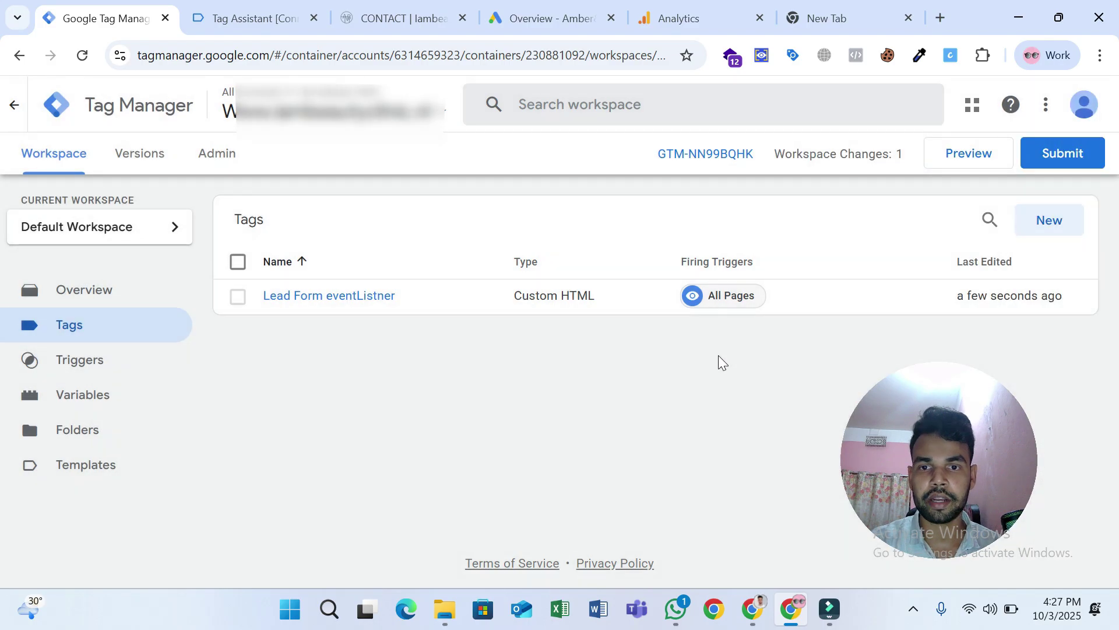
# - Preview the updated container and reconnect Tag Assistant to the website's contact page
pyautogui.click(984, 166)
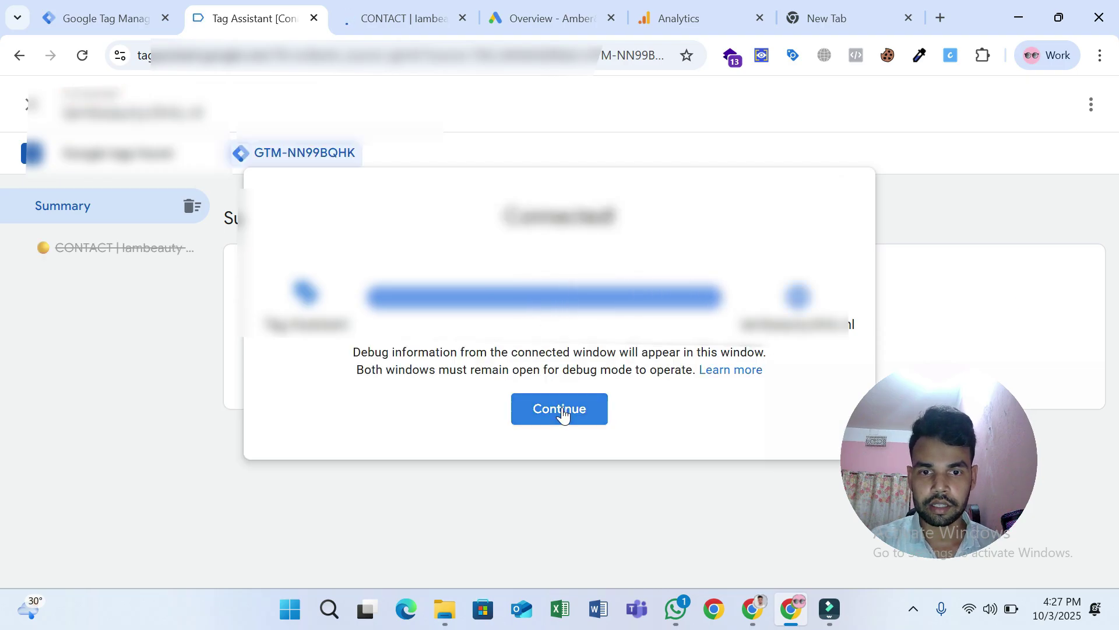
pyautogui.click(563, 409)
pyautogui.click(404, 6)
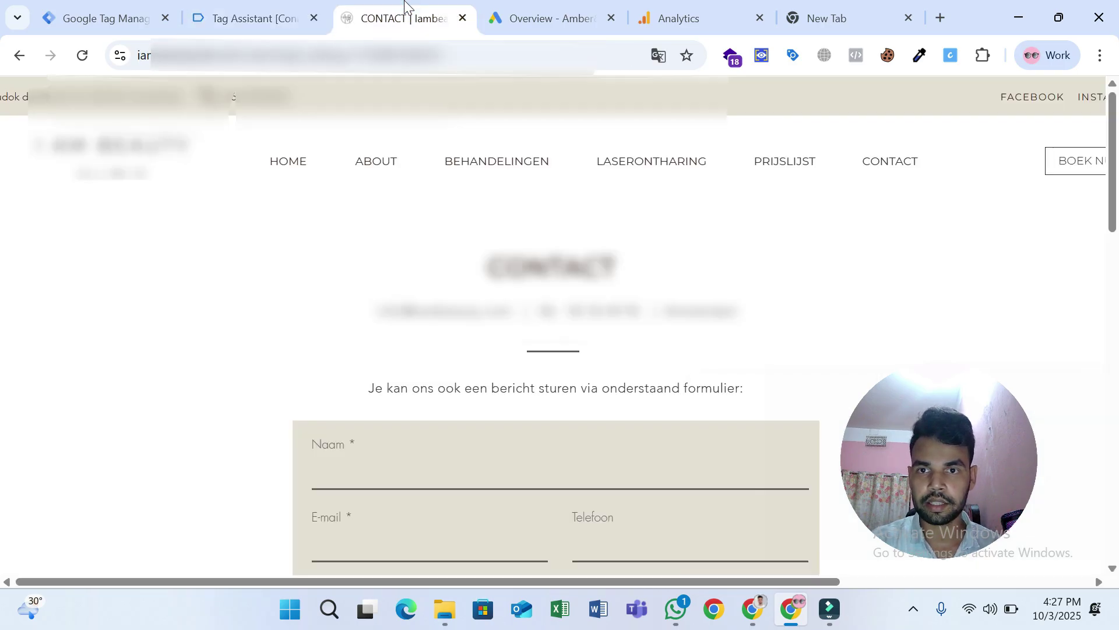
pyautogui.click(260, 8)
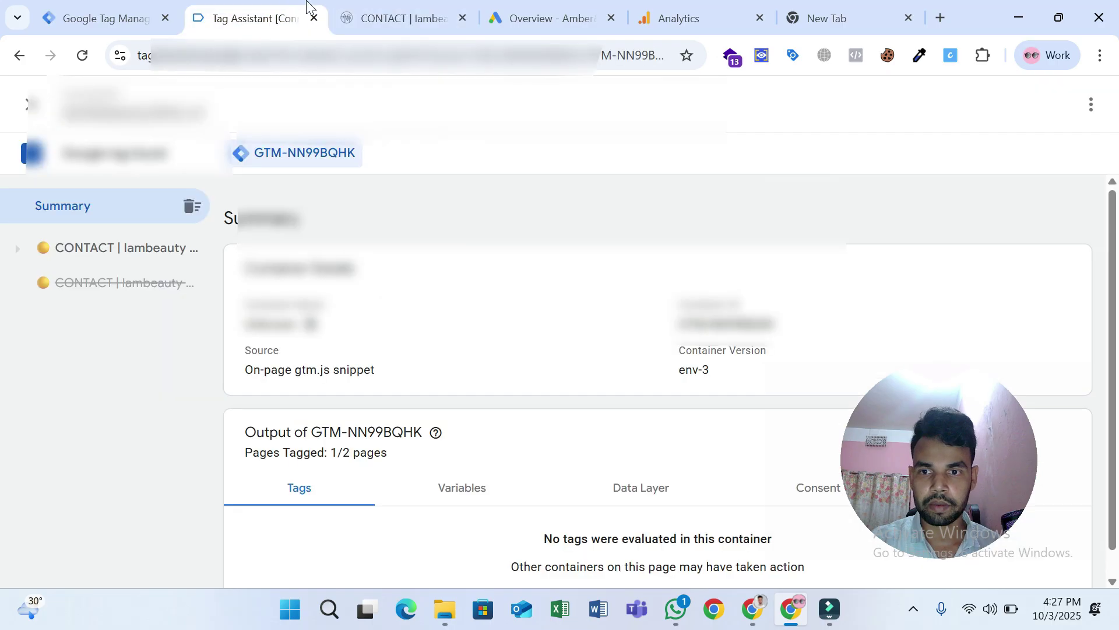
# - Fill the website's contact form with the saved test contact details and a message, and send it
pyautogui.click(391, 7)
pyautogui.scroll(-3, 475, 233)
pyautogui.click(411, 294)
pyautogui.click(456, 334)
pyautogui.scroll(-3, 456, 350)
pyautogui.click(460, 321)
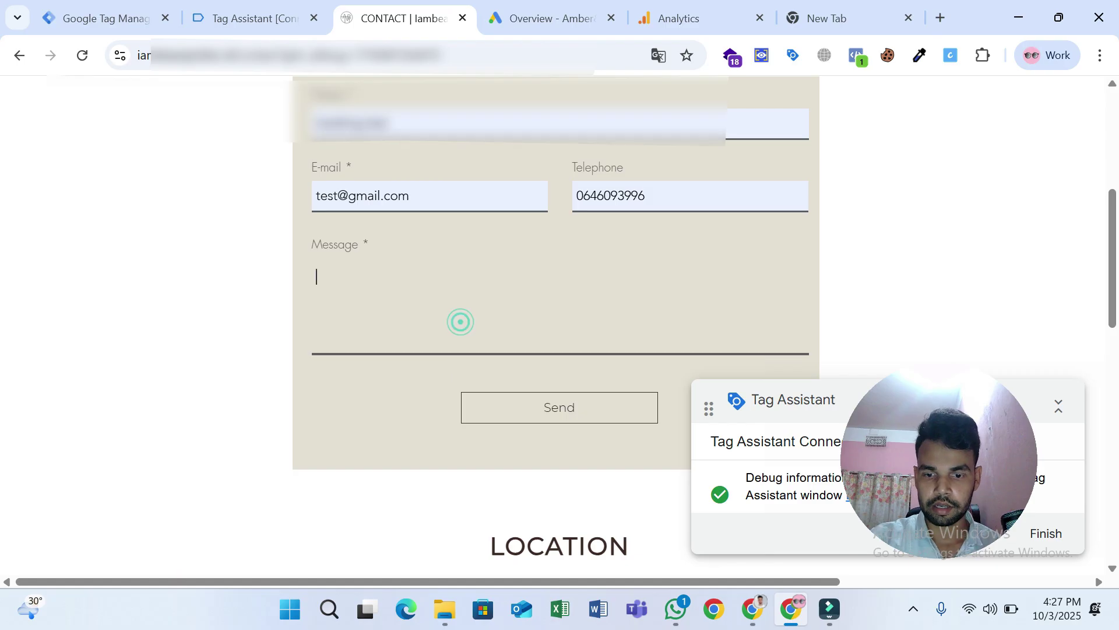
pyautogui.click(536, 405)
# - Inspect the API call details of the ib_form_submission event in Tag Assistant
pyautogui.click(300, 5)
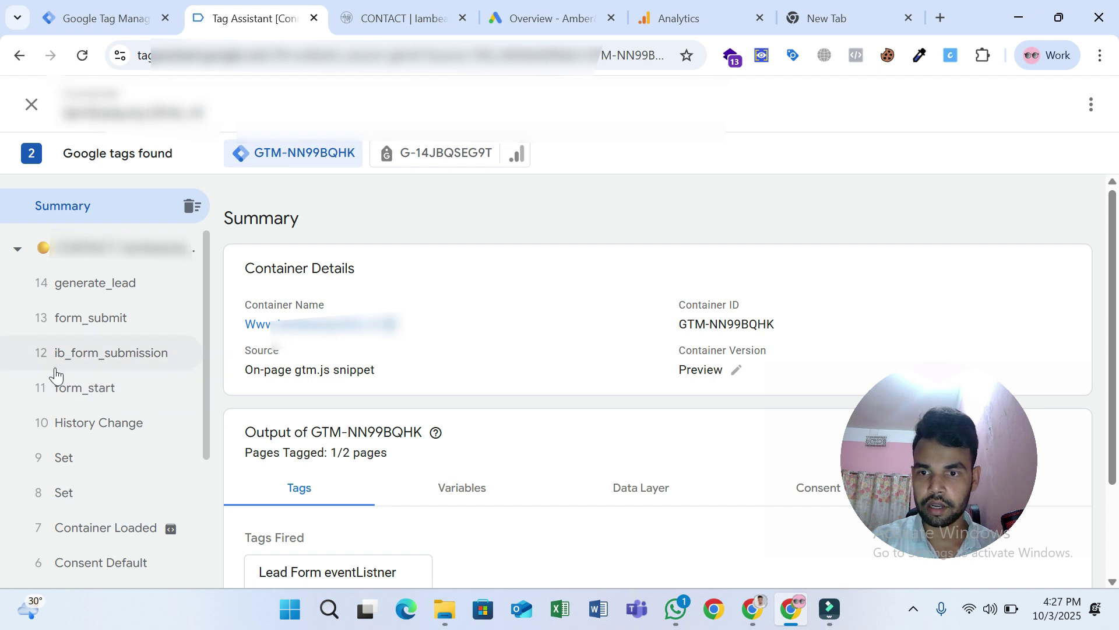
pyautogui.click(99, 361)
pyautogui.click(654, 322)
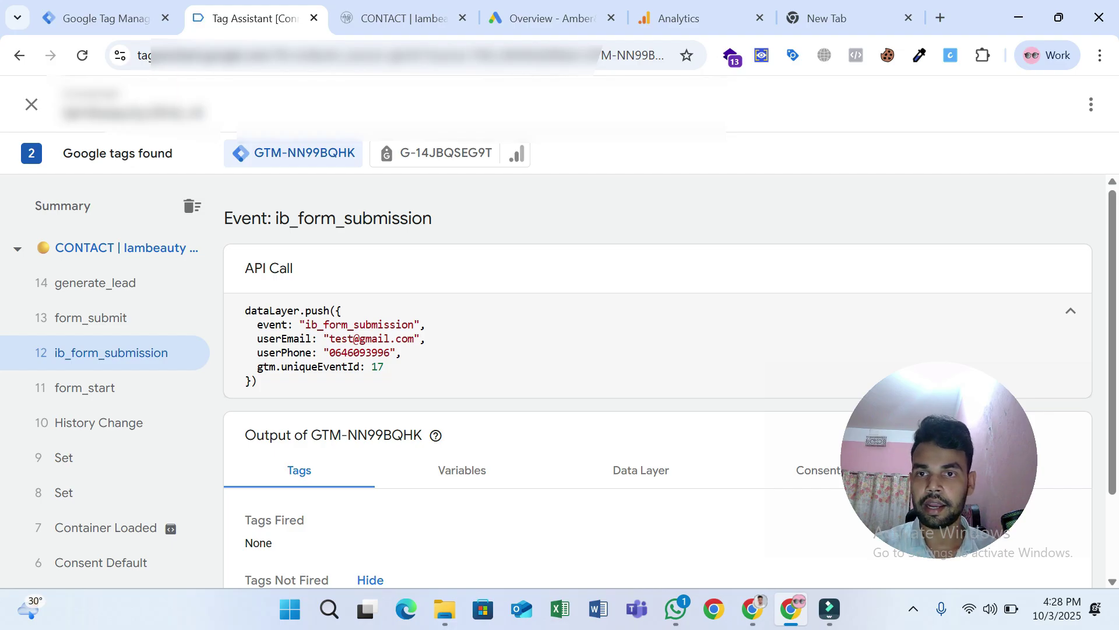
# - Copy the ib_form_submission event name from the API call in Tag Assistant and start a new trigger in Tag Manager
pyautogui.rightClick(336, 324)
pyautogui.click(376, 349)
pyautogui.click(150, 18)
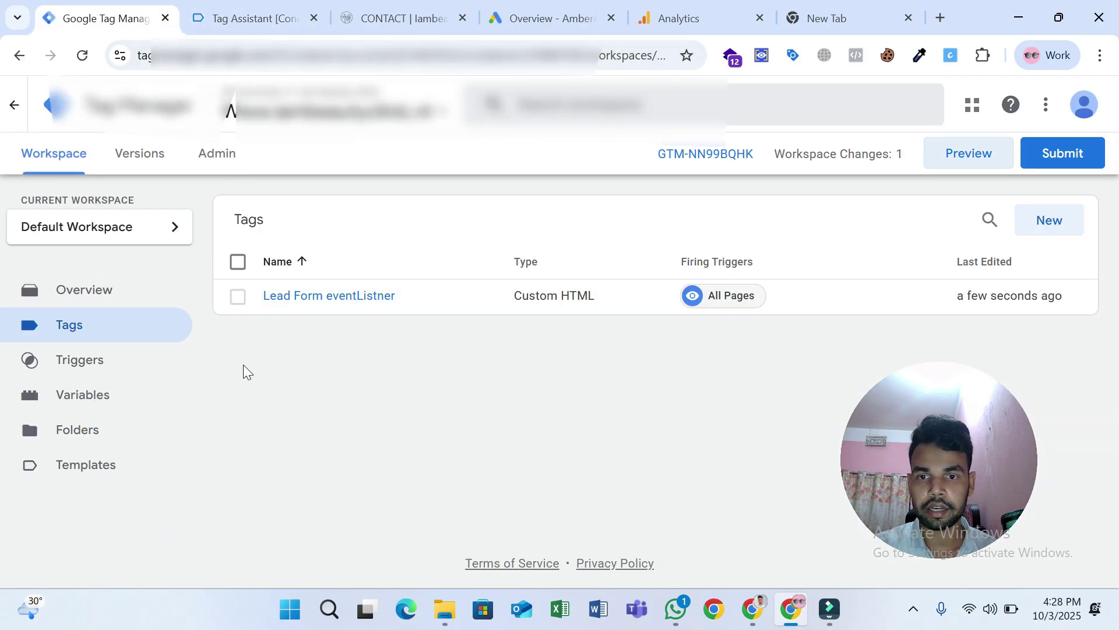
pyautogui.click(130, 369)
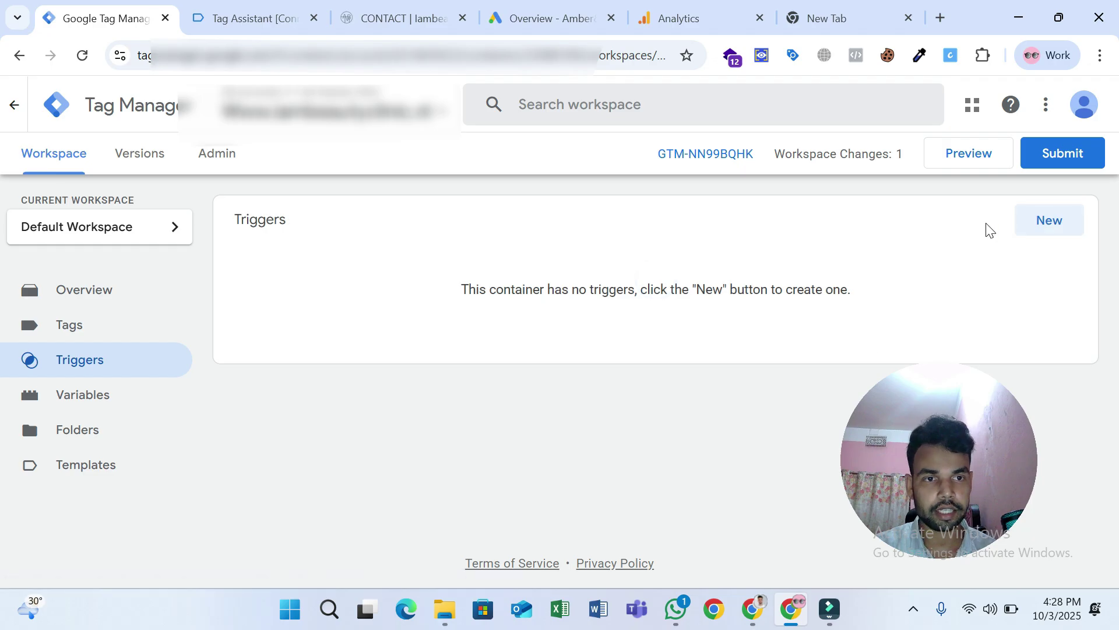
pyautogui.click(1035, 238)
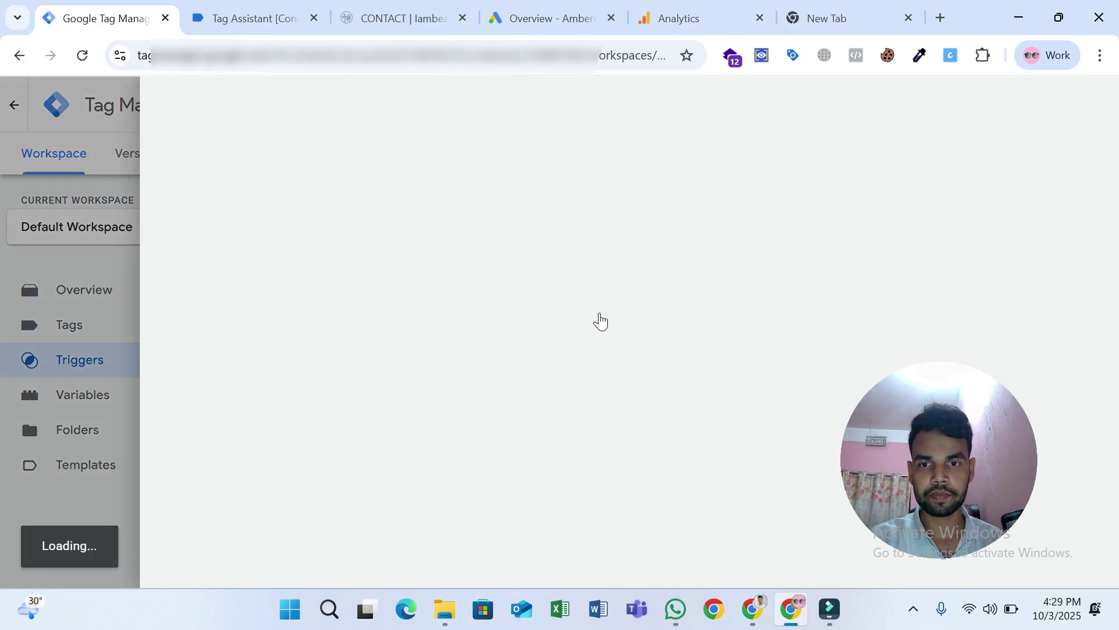
# - Configure the trigger as a Custom Event with the event name ib_form_submission and check it against Tag Assistant
pyautogui.click(501, 281)
pyautogui.scroll(-2, 659, 268)
pyautogui.scroll(-6, 659, 268)
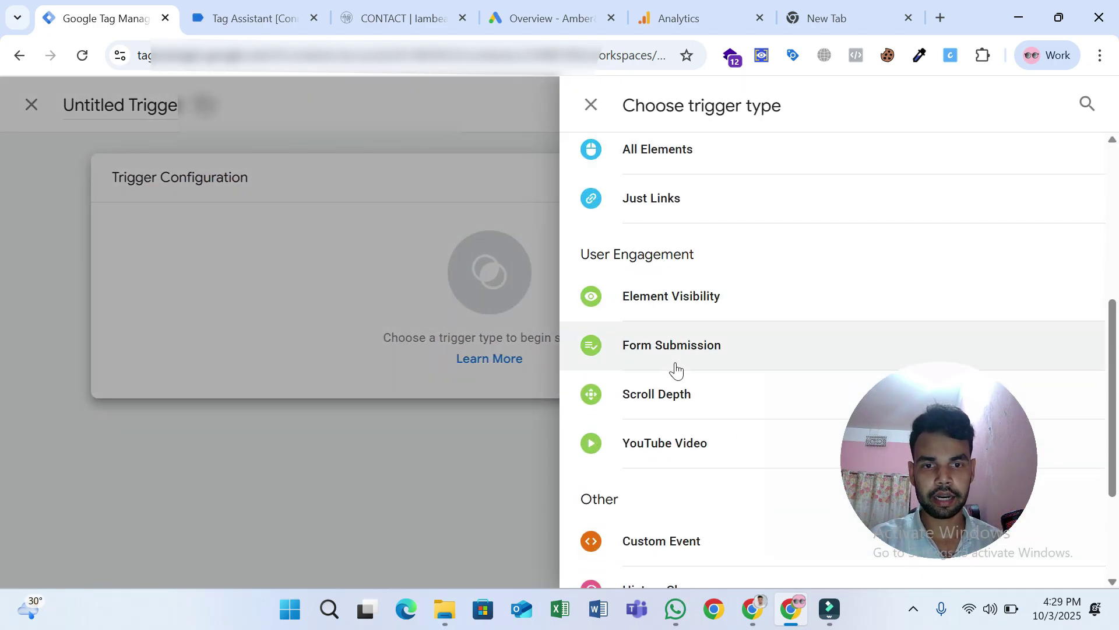
pyautogui.click(680, 373)
pyautogui.click(369, 352)
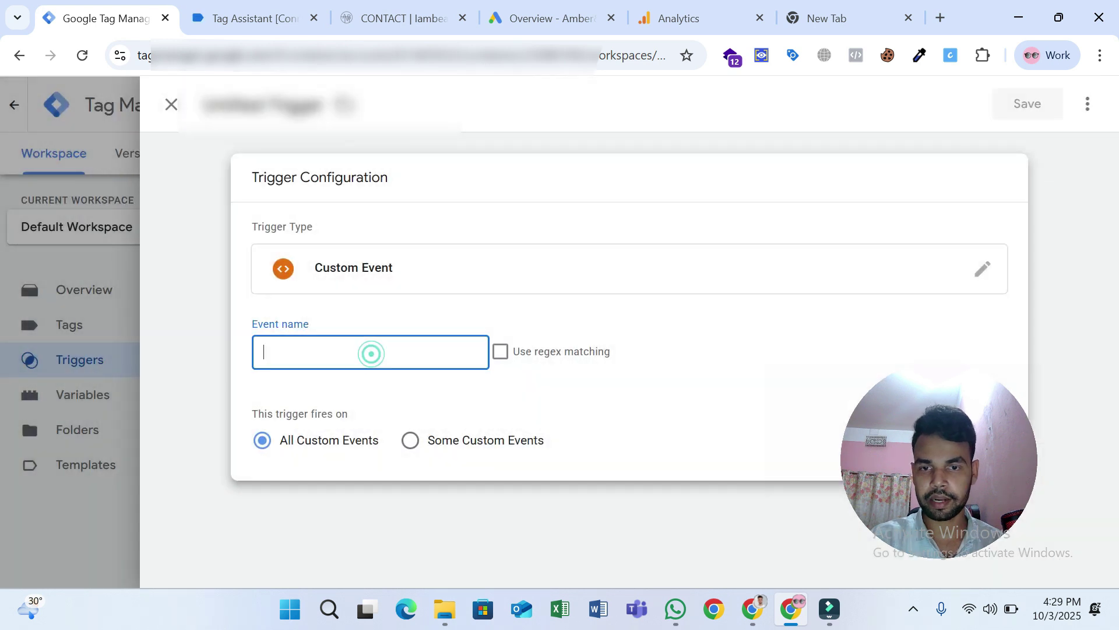
pyautogui.hotkey('ctrl', 'v')
pyautogui.click(242, 7)
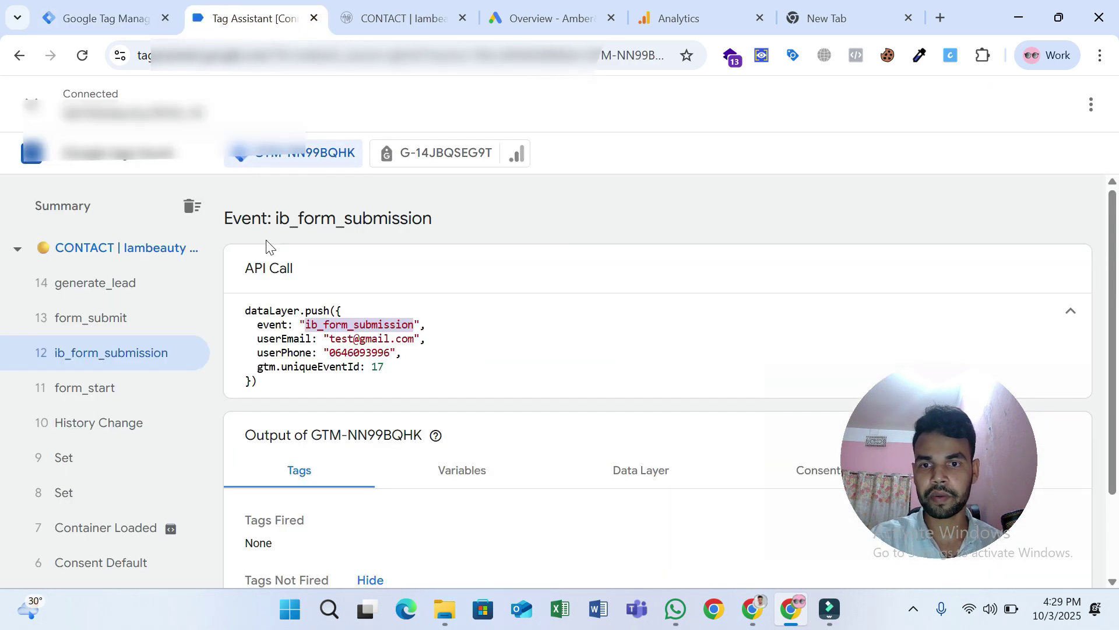
pyautogui.click(117, 17)
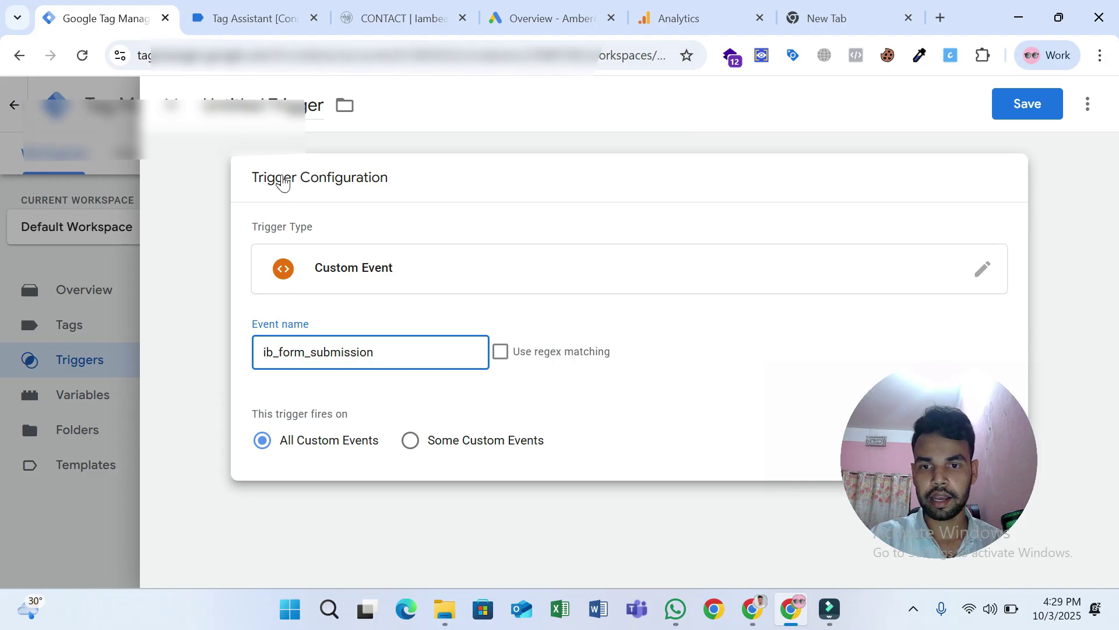
# - Name the trigger "Form Submission - Trigger" and save it
pyautogui.moveTo(260, 104); pyautogui.dragTo(183, 104)
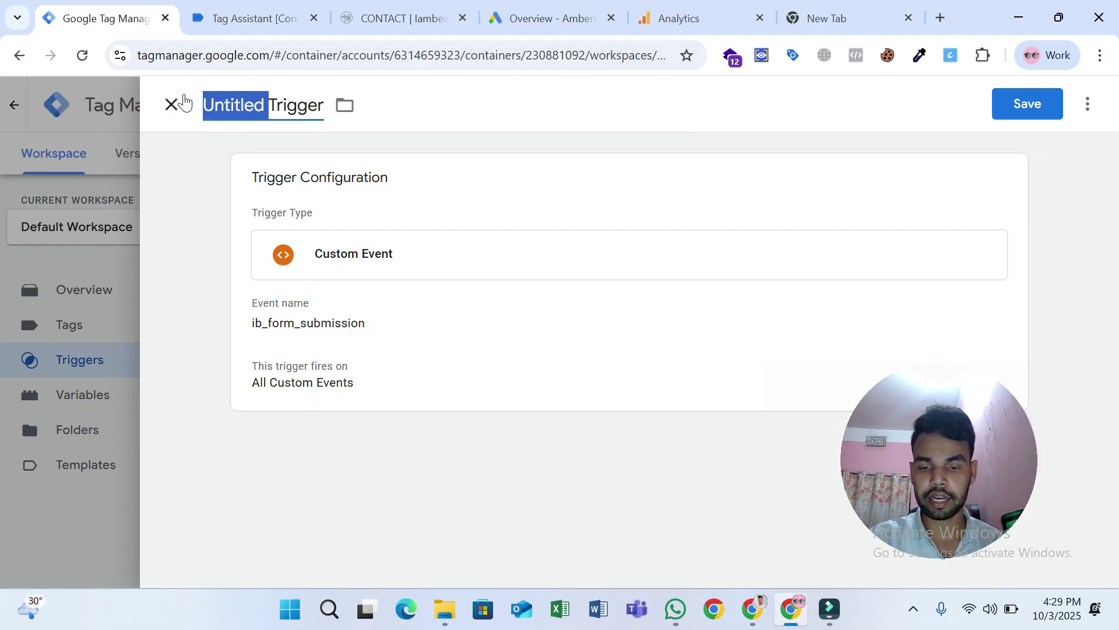
pyautogui.write('Form Su')
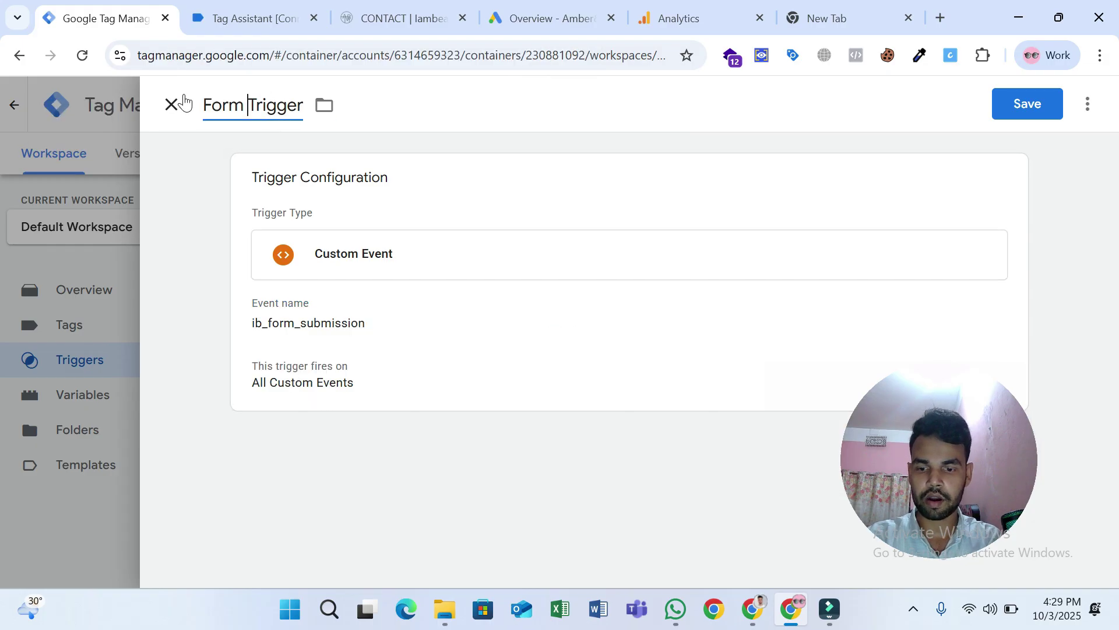
pyautogui.write('bmission -')
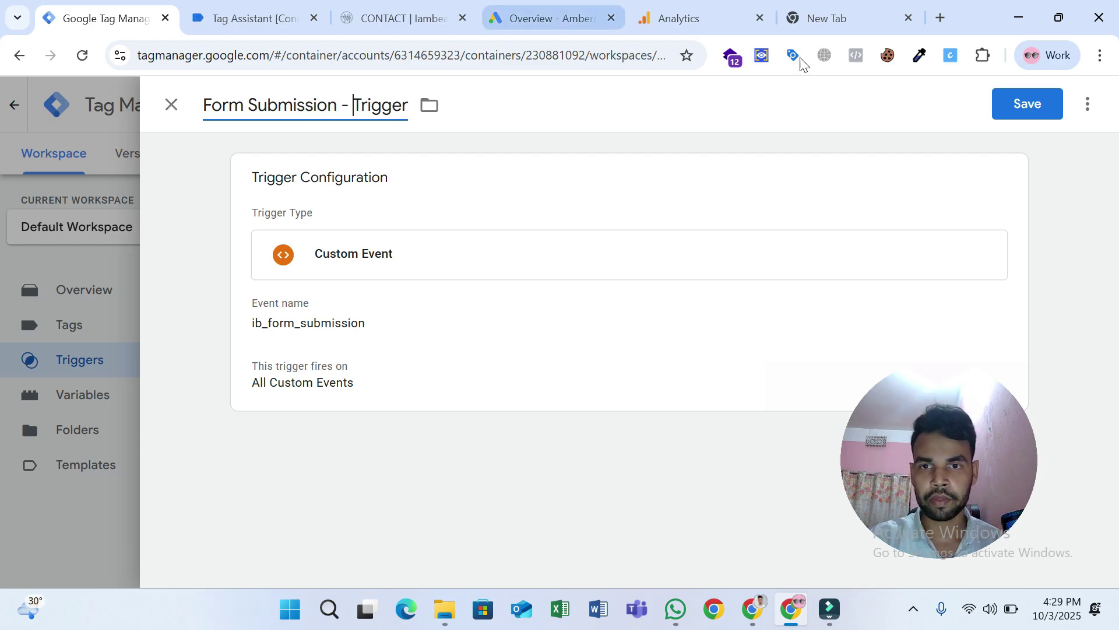
pyautogui.click(1049, 100)
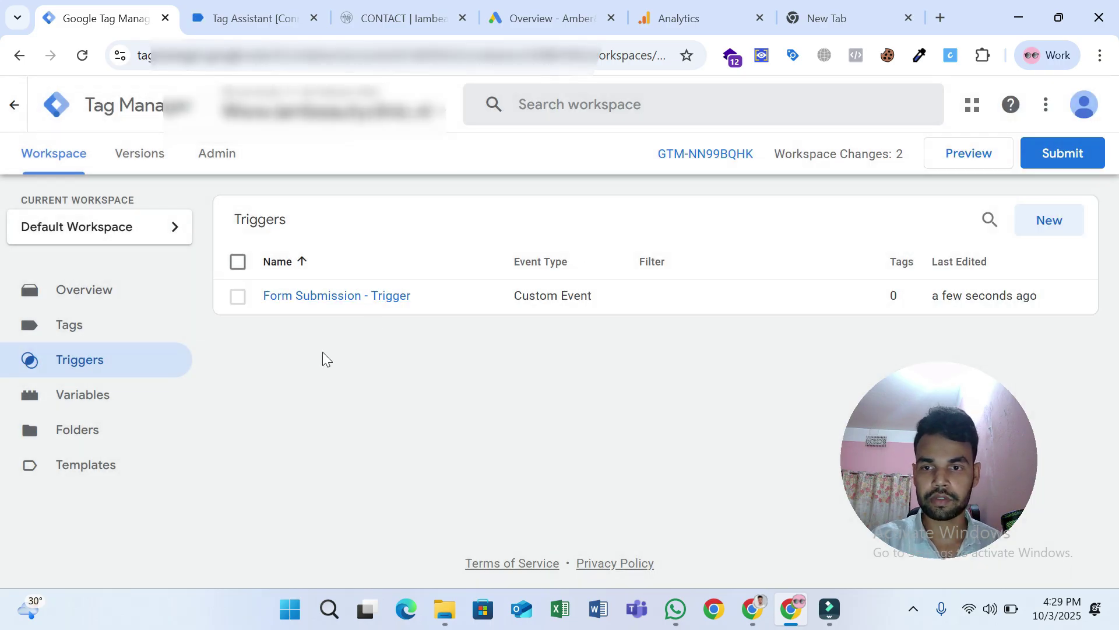
# - Start a new user-defined variable of the Data Layer Variable type
pyautogui.click(113, 399)
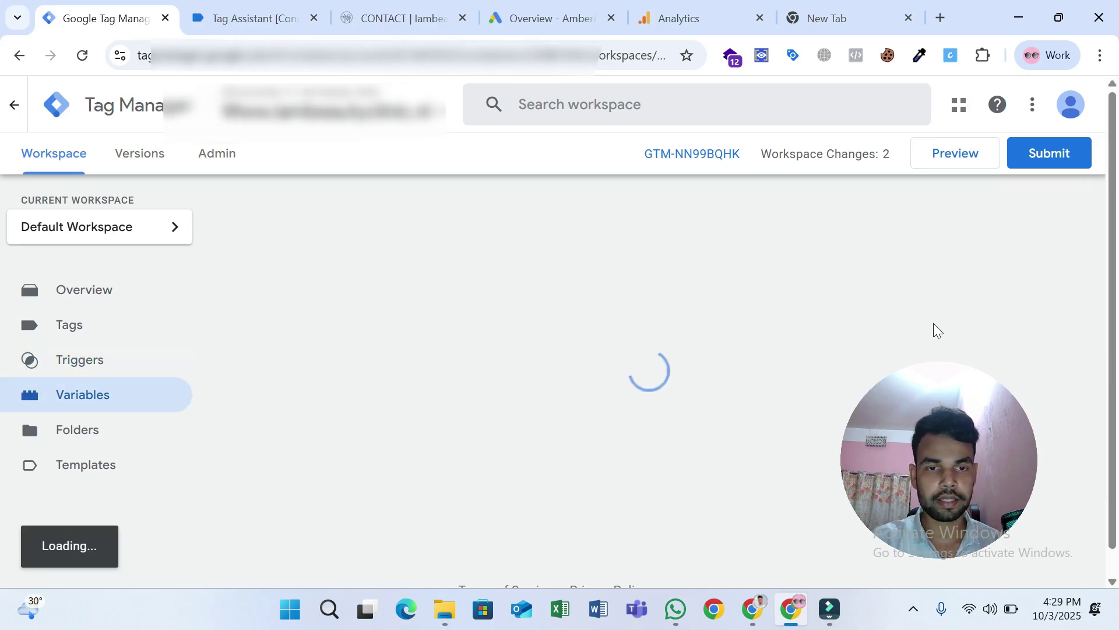
pyautogui.click(1035, 494)
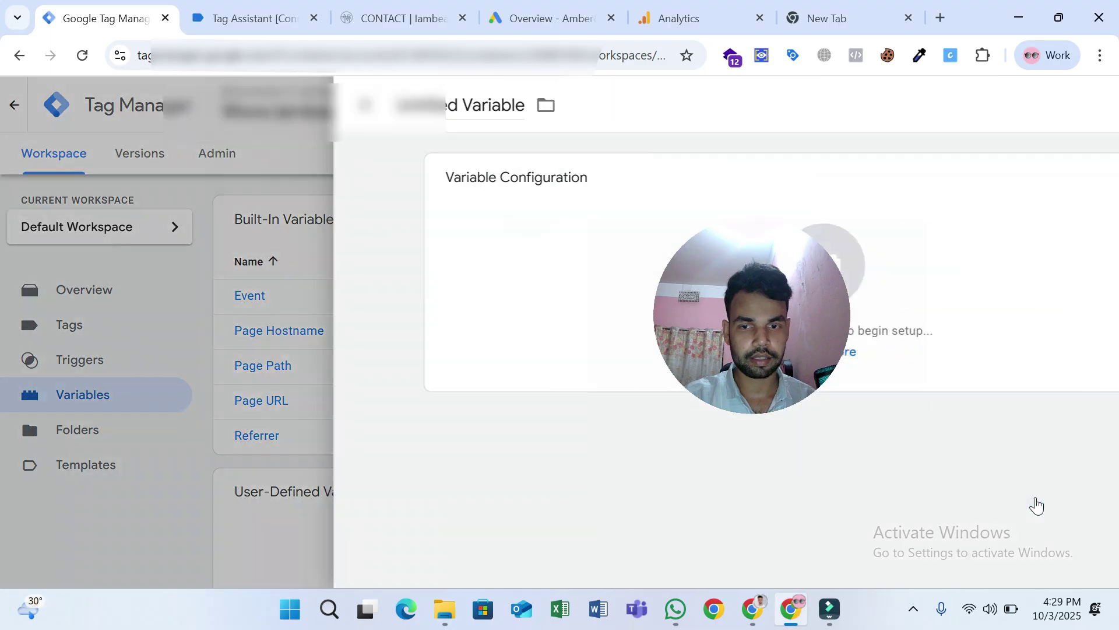
pyautogui.click(784, 341)
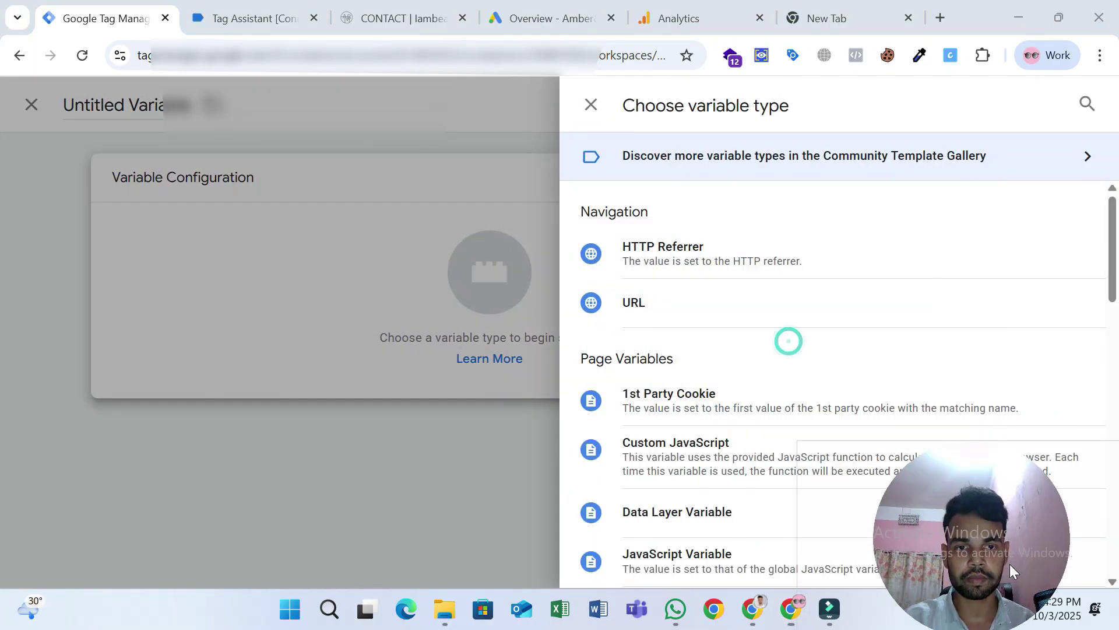
pyautogui.scroll(-2, 717, 357)
pyautogui.click(699, 438)
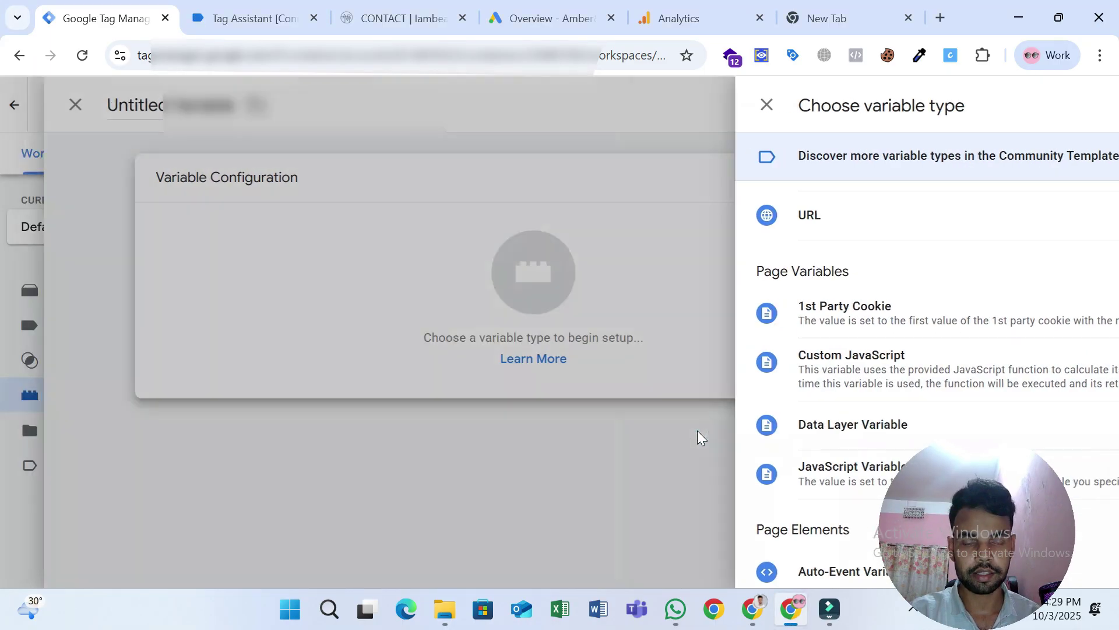
# - Set the data layer variable name to the userEmail key from Tag Assistant's API call and save the variable as userEmail
pyautogui.click(270, 23)
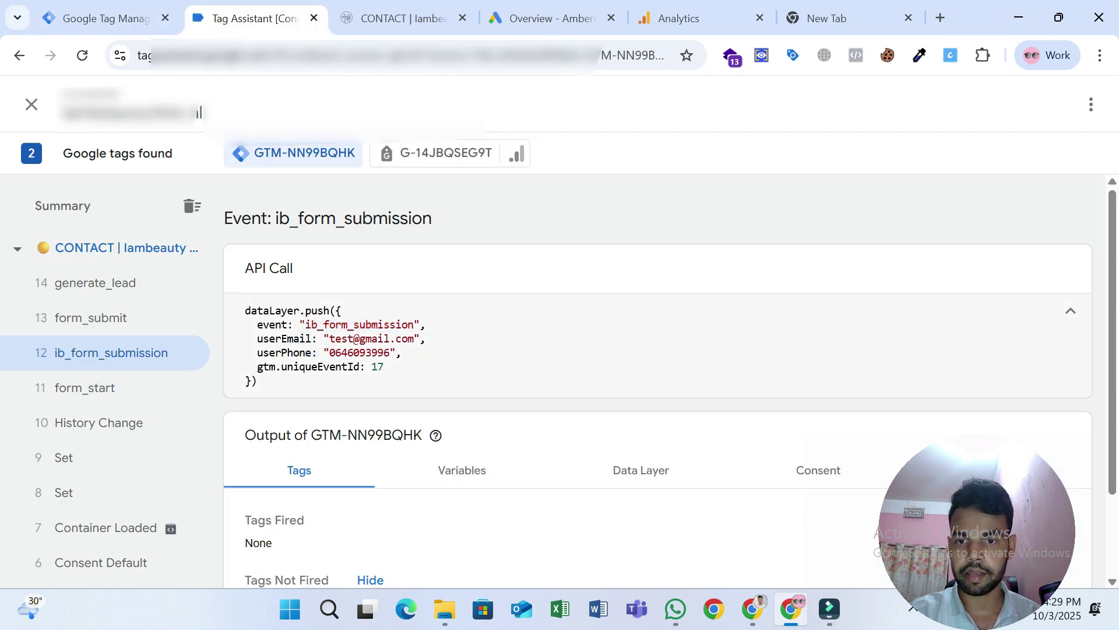
pyautogui.doubleClick(295, 338)
pyautogui.rightClick(296, 340)
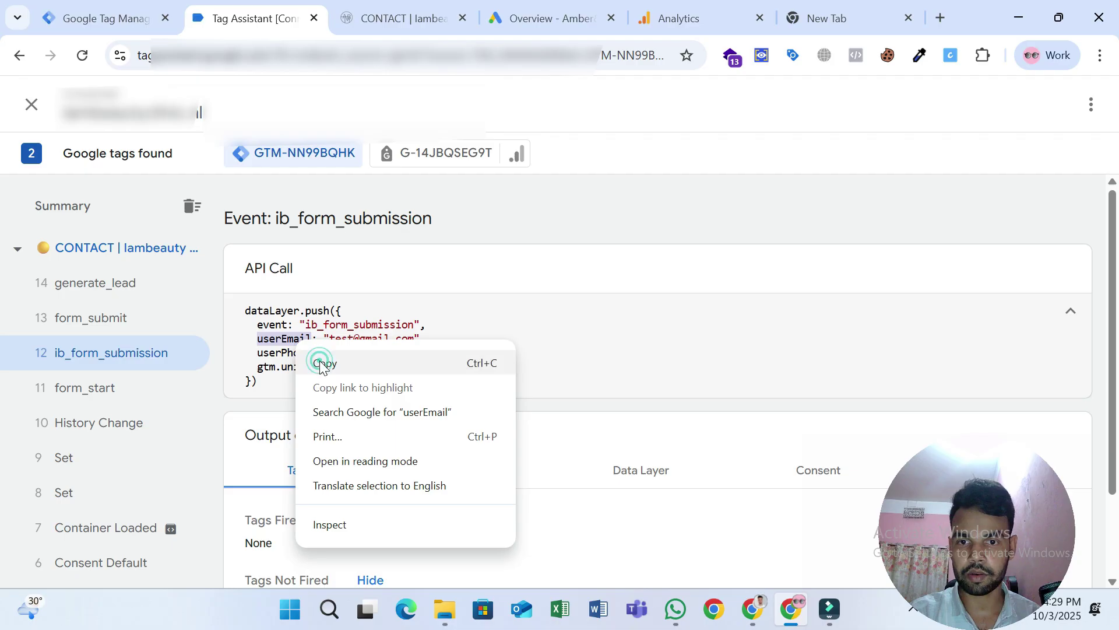
pyautogui.click(323, 362)
pyautogui.click(103, 4)
pyautogui.click(379, 352)
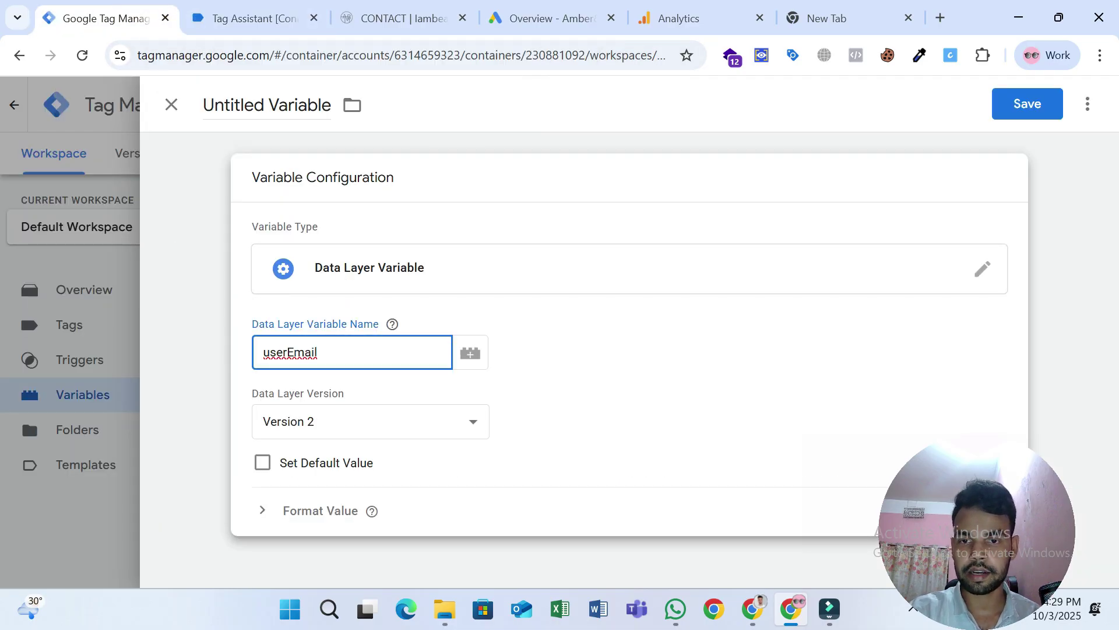
pyautogui.click(1031, 107)
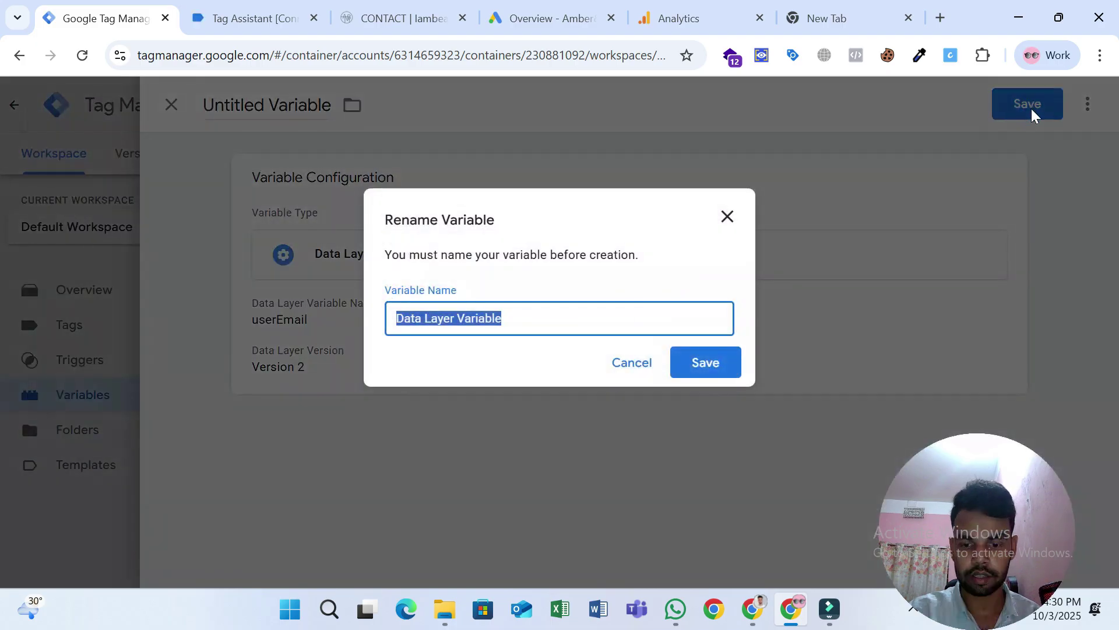
pyautogui.click(705, 362)
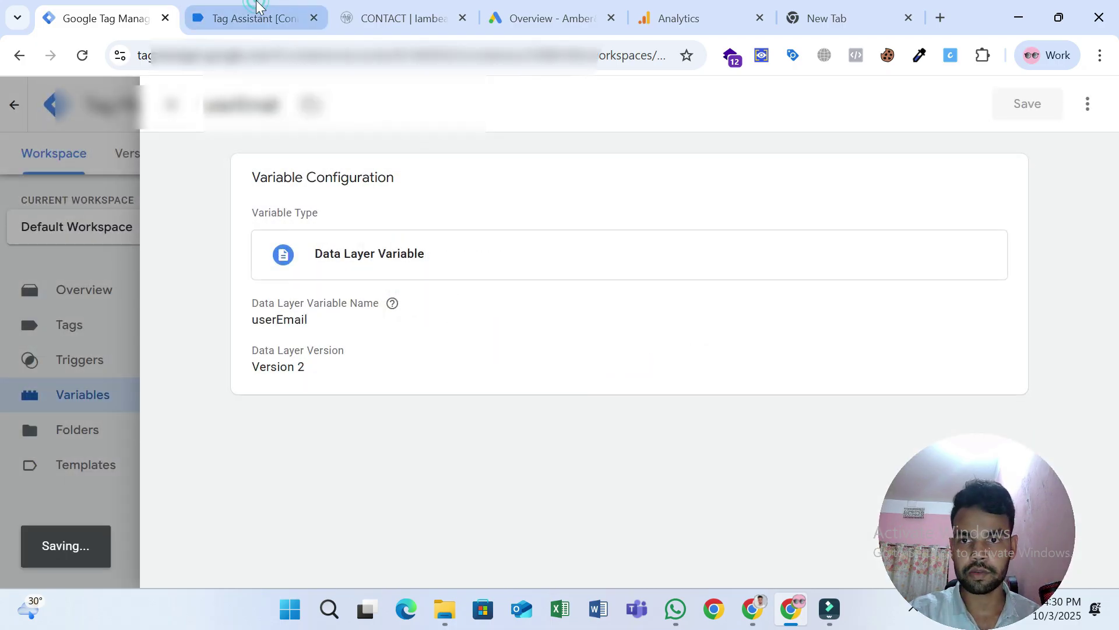
# - Copy the userPhone key from the ib_form_submission API call in Tag Assistant and return to Tag Manager
pyautogui.click(257, 12)
pyautogui.rightClick(303, 352)
pyautogui.click(332, 374)
pyautogui.click(100, 18)
# - Make a copy of the userEmail variable
pyautogui.scroll(-1, 317, 406)
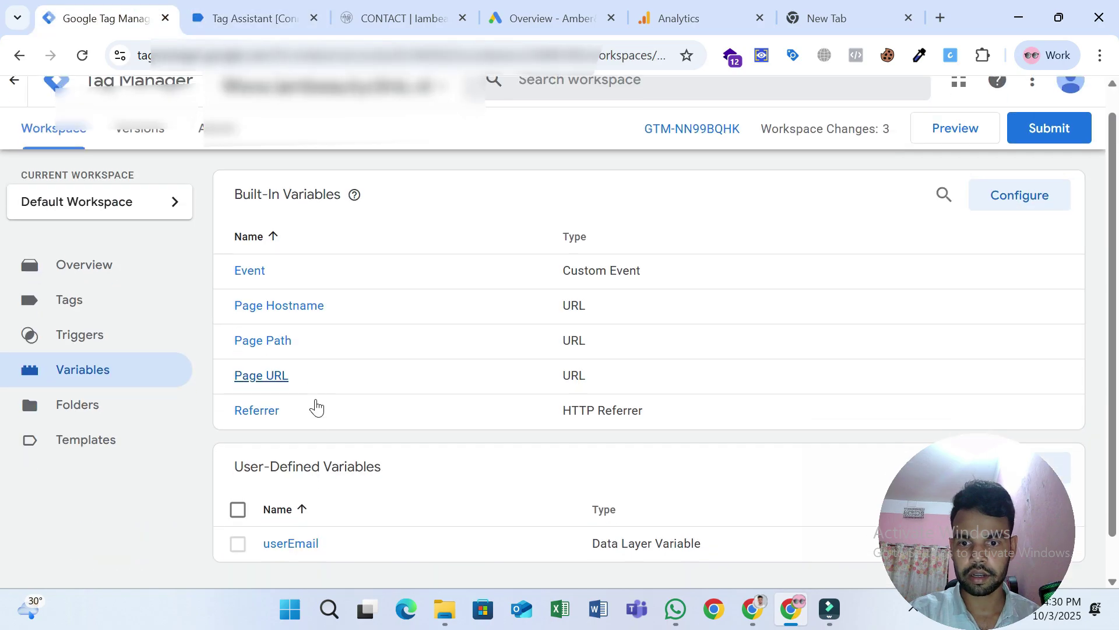
pyautogui.scroll(-1, 316, 406)
pyautogui.click(314, 505)
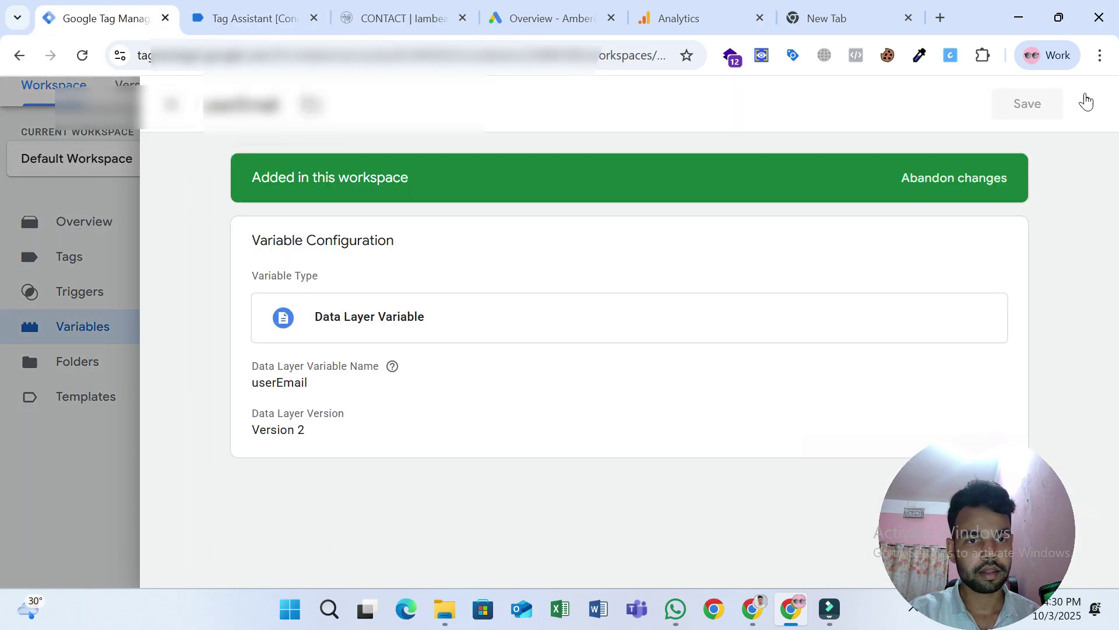
pyautogui.click(1088, 104)
pyautogui.tripleClick(1056, 137)
pyautogui.click(1087, 104)
pyautogui.click(1057, 140)
pyautogui.click(654, 260)
# - Change the copied variable's data layer name and title to userPhone and save it
pyautogui.click(328, 360)
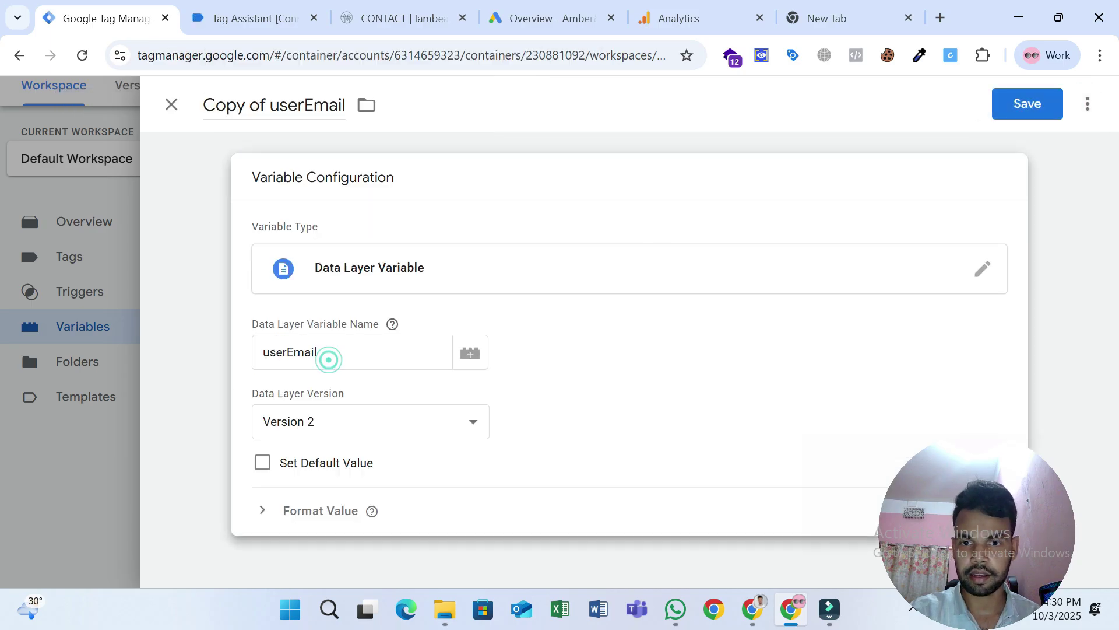
pyautogui.click(274, 105)
pyautogui.hotkey('ctrl', 'v')
pyautogui.click(1010, 114)
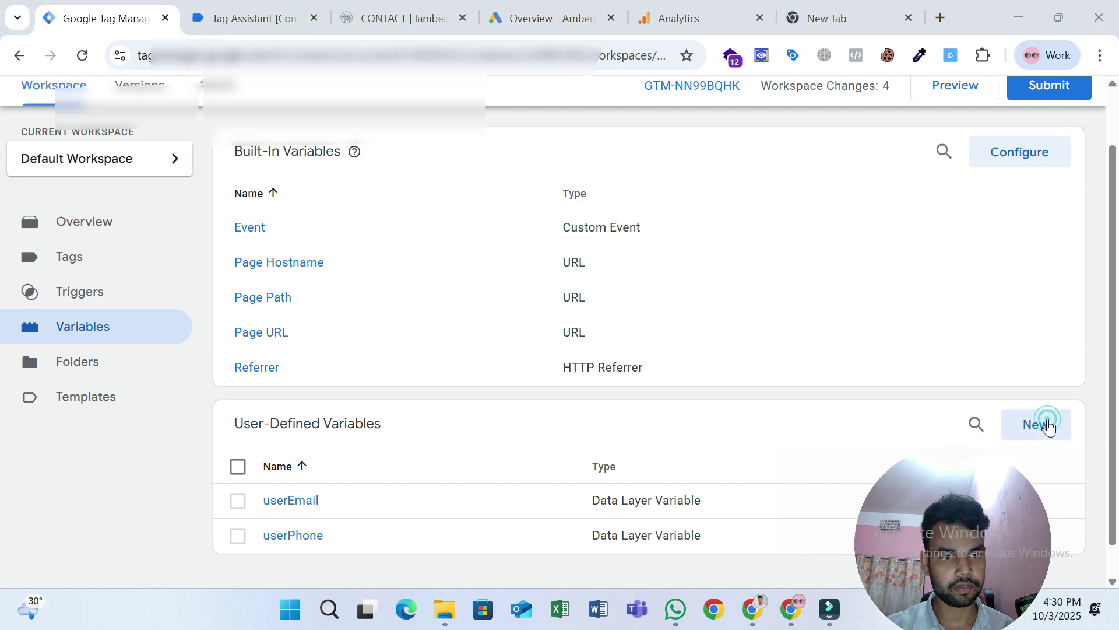
# - Start another user-defined variable, searching the variable types for "user" and choosing User-Provided Data
pyautogui.click(1049, 426)
pyautogui.click(687, 244)
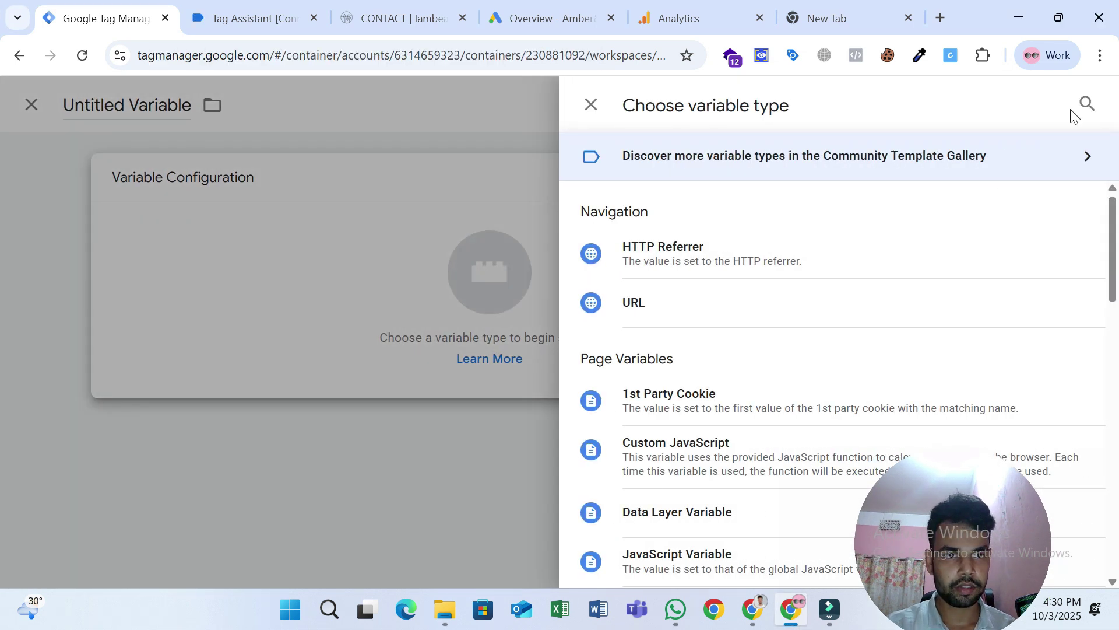
pyautogui.write('user')
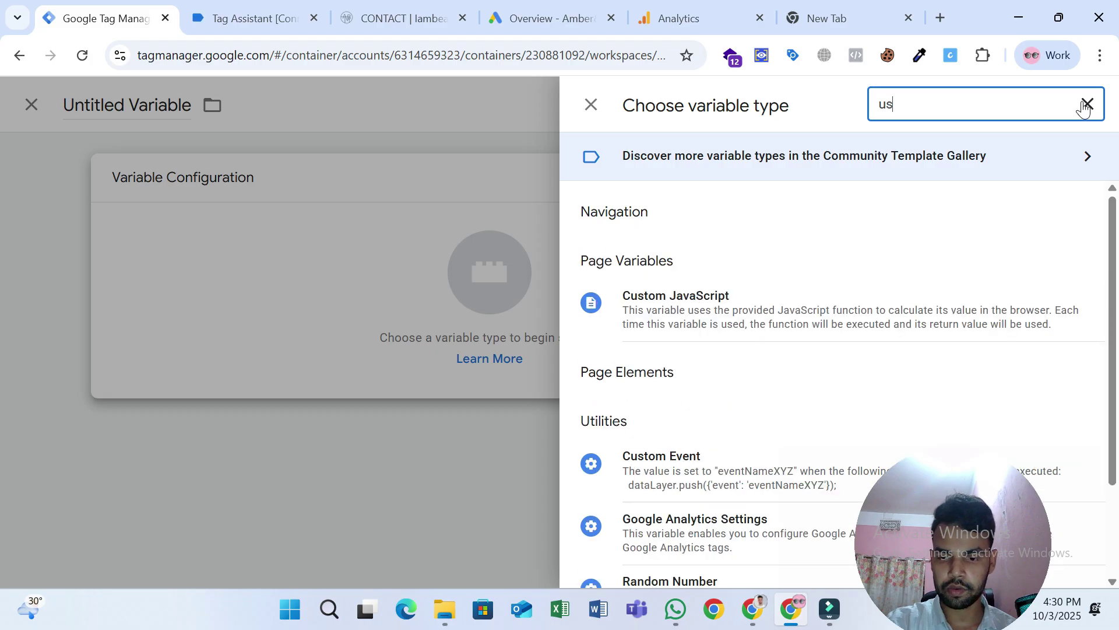
pyautogui.click(813, 395)
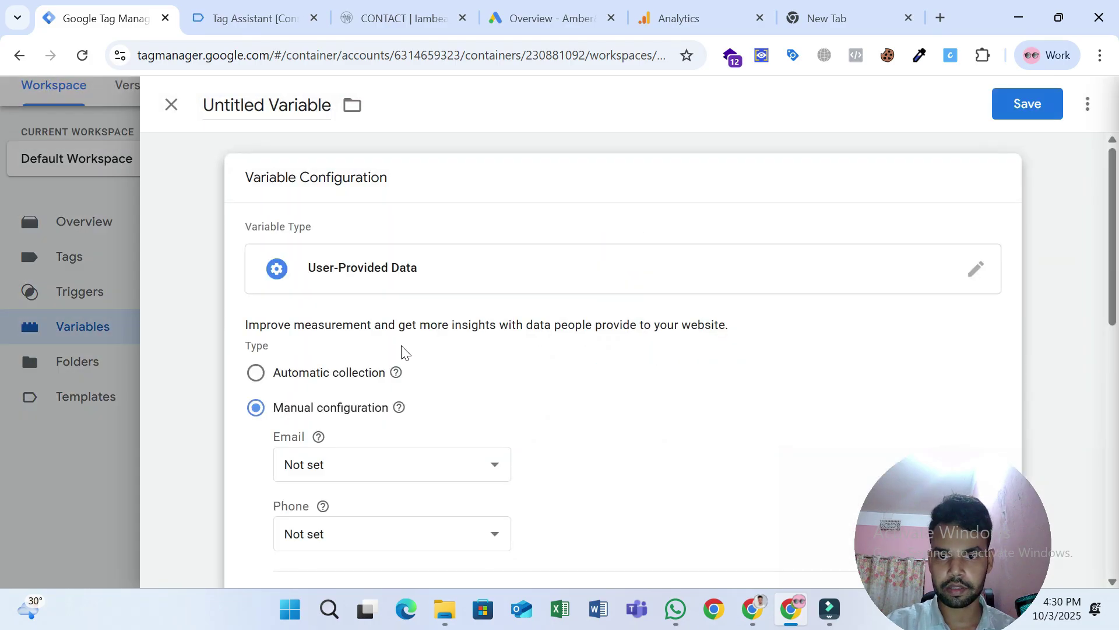
# - In the manual configuration, set Email to {{userEmail}} and Phone to {{userPhone}}
pyautogui.scroll(-2, 506, 338)
pyautogui.click(468, 346)
pyautogui.click(427, 367)
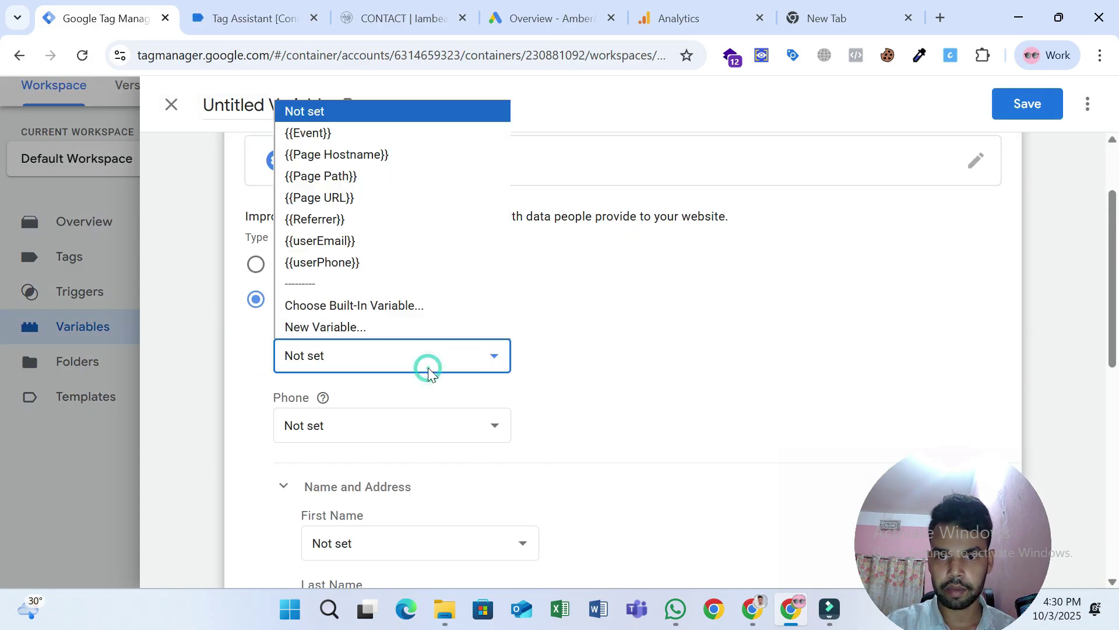
pyautogui.click(378, 247)
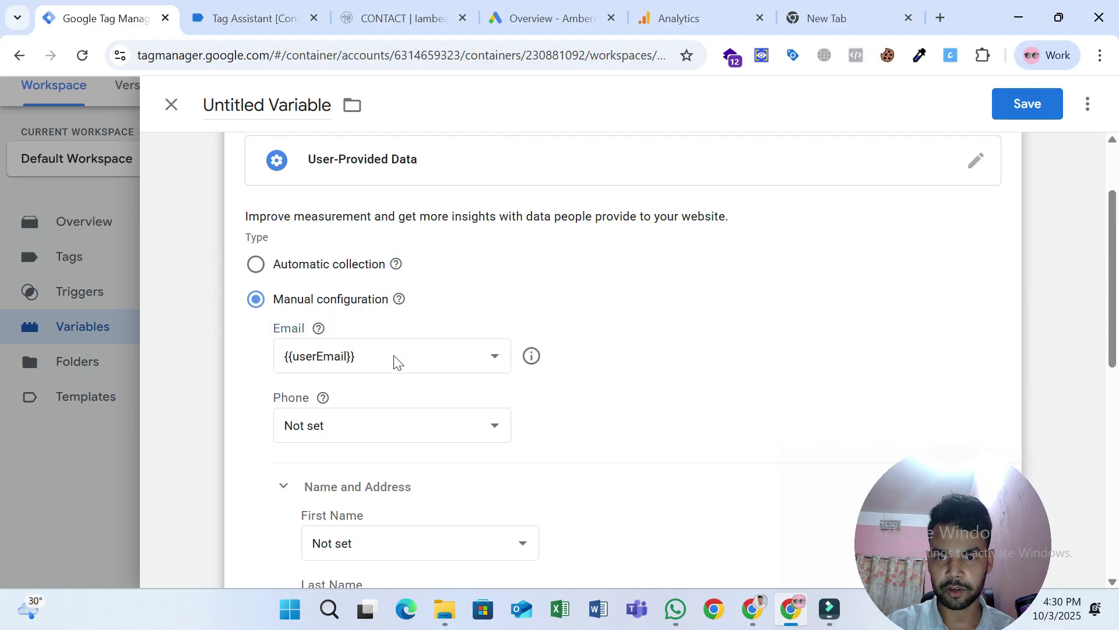
pyautogui.click(393, 425)
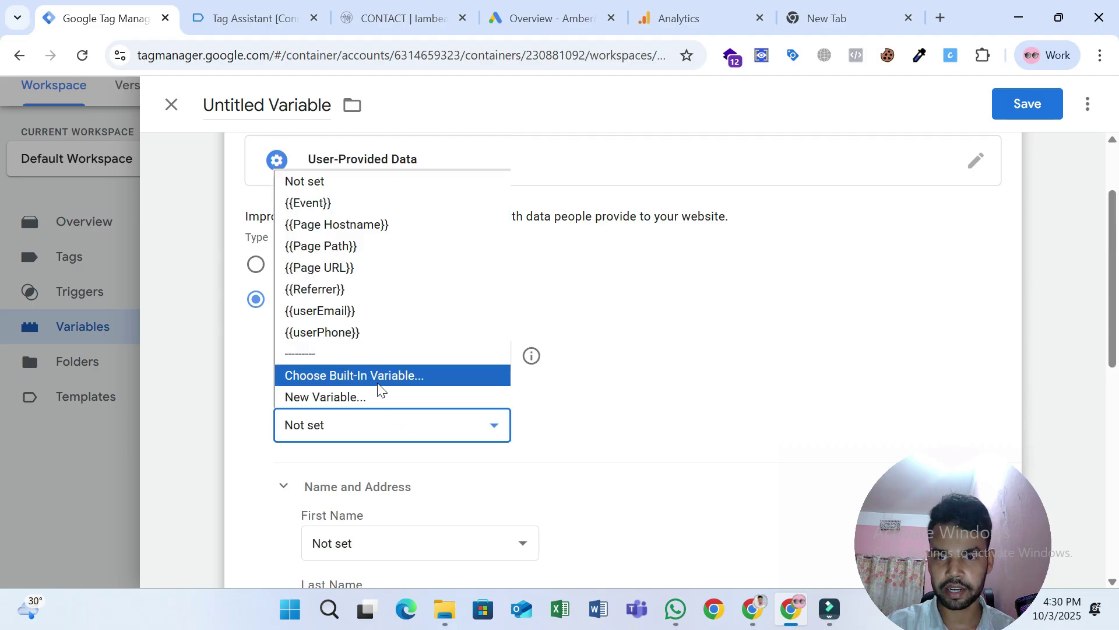
pyautogui.click(363, 334)
# - Return from naming to the User-Provided Data configuration and review its Name and Address fields
pyautogui.click(1020, 106)
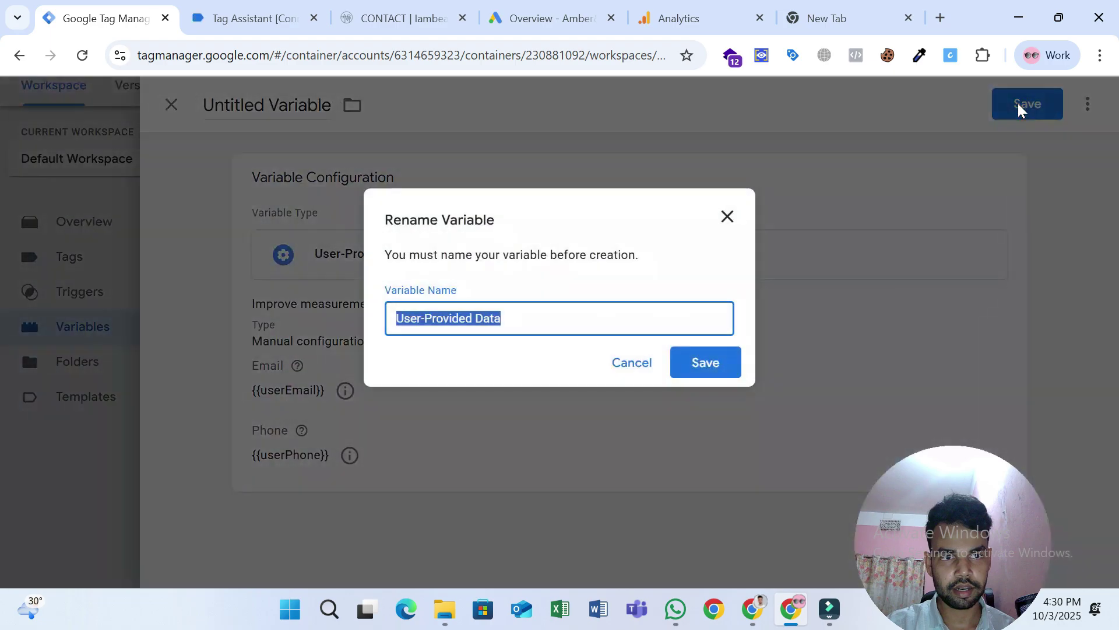
pyautogui.click(632, 362)
pyautogui.click(607, 365)
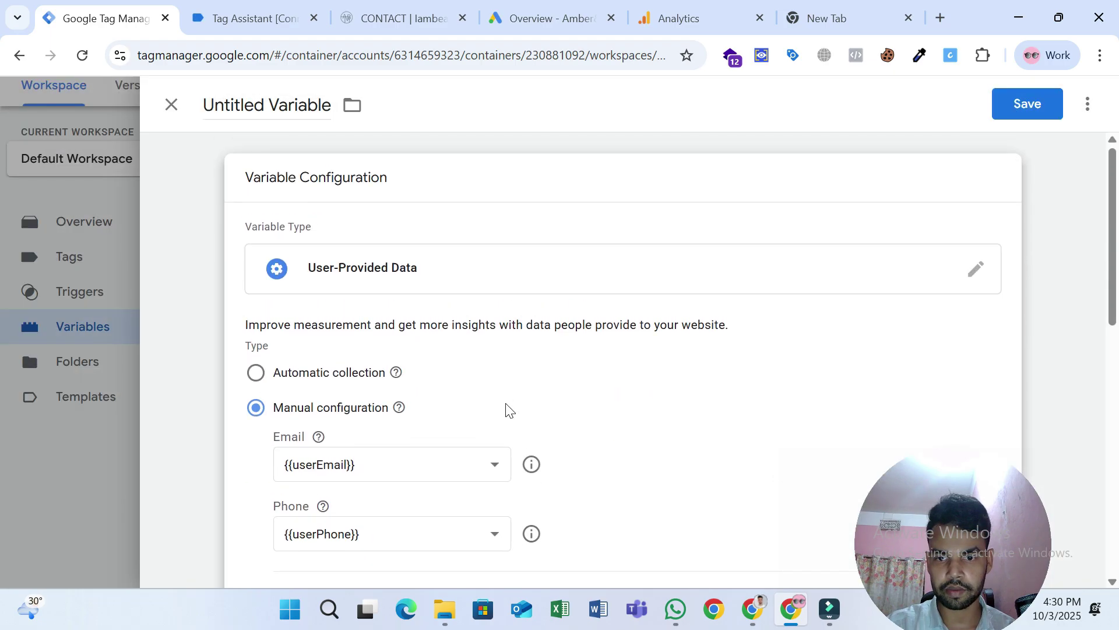
pyautogui.scroll(-3, 572, 377)
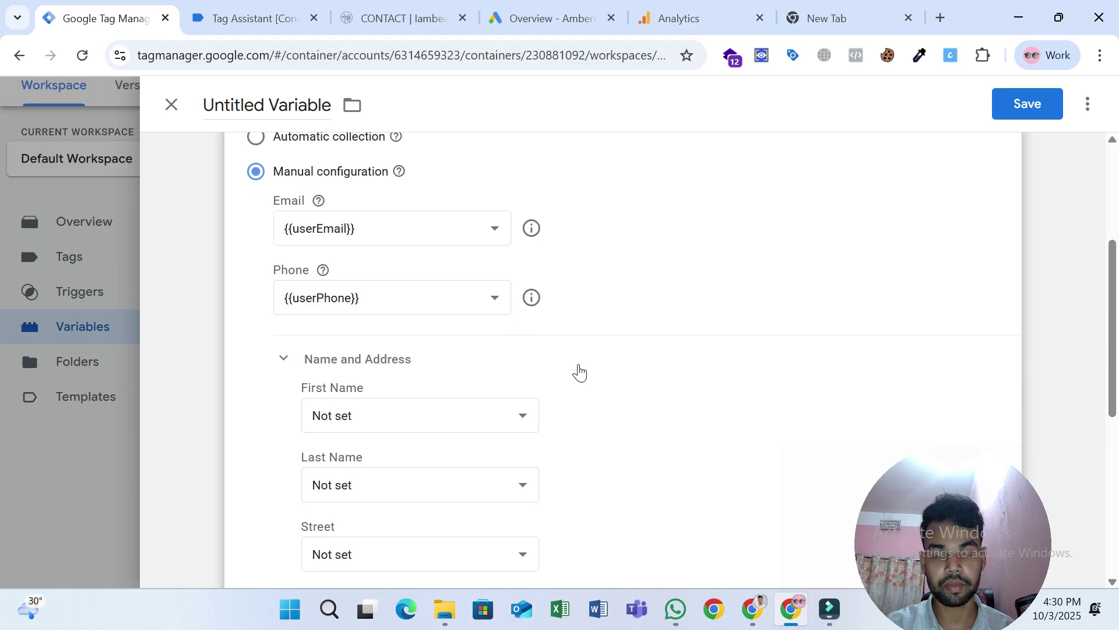
pyautogui.scroll(-1, 590, 371)
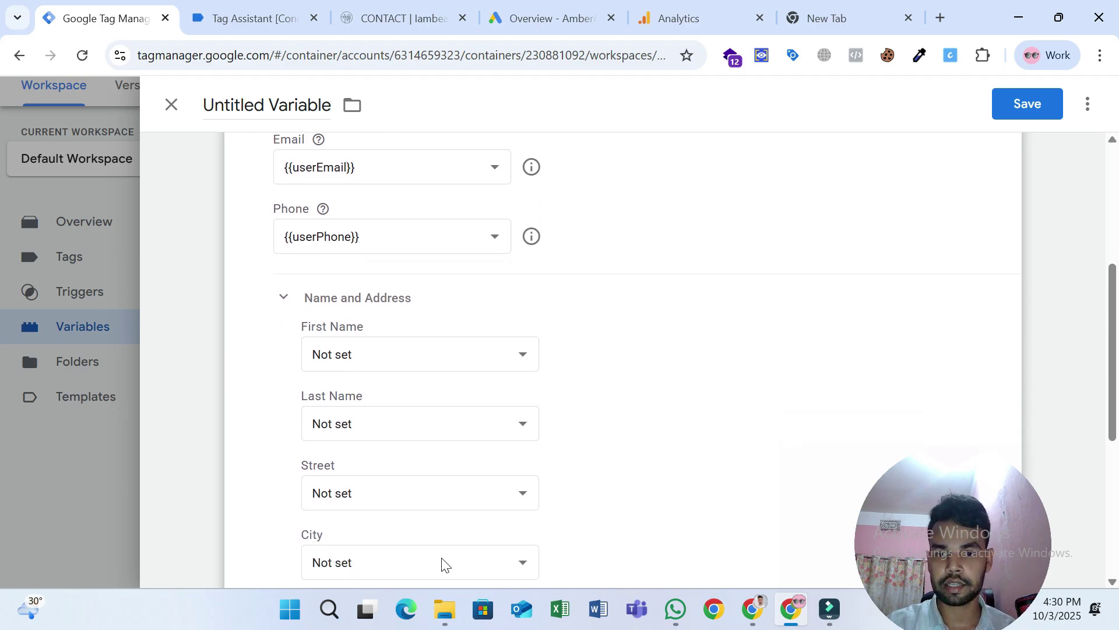
pyautogui.scroll(3, 634, 403)
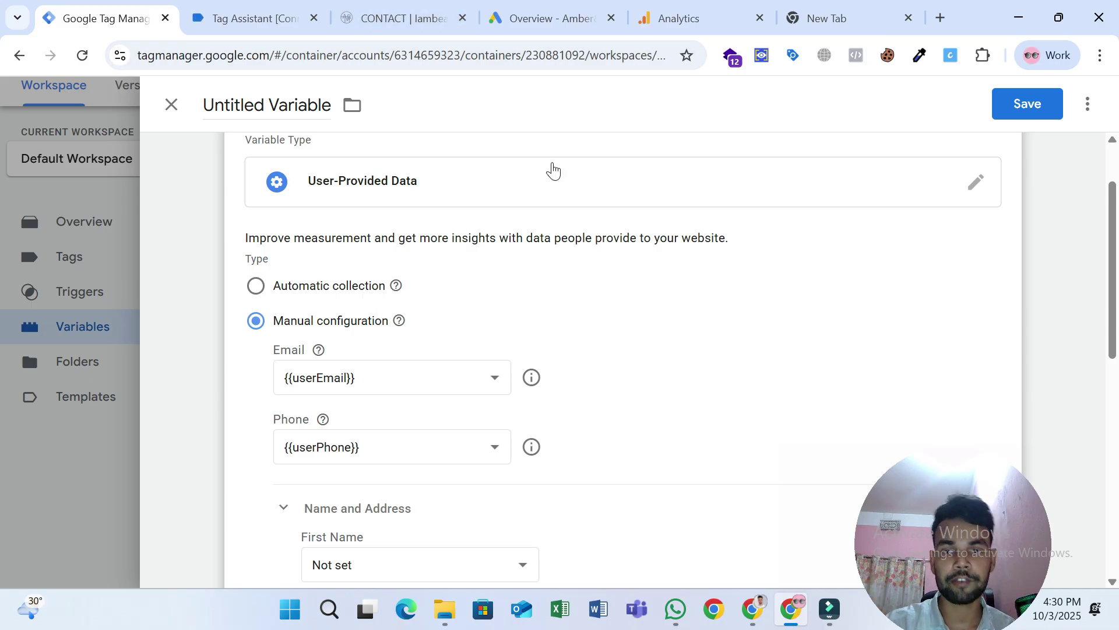
# - Save the new variable under the name User-Provided Data
pyautogui.click(1002, 108)
pyautogui.click(714, 366)
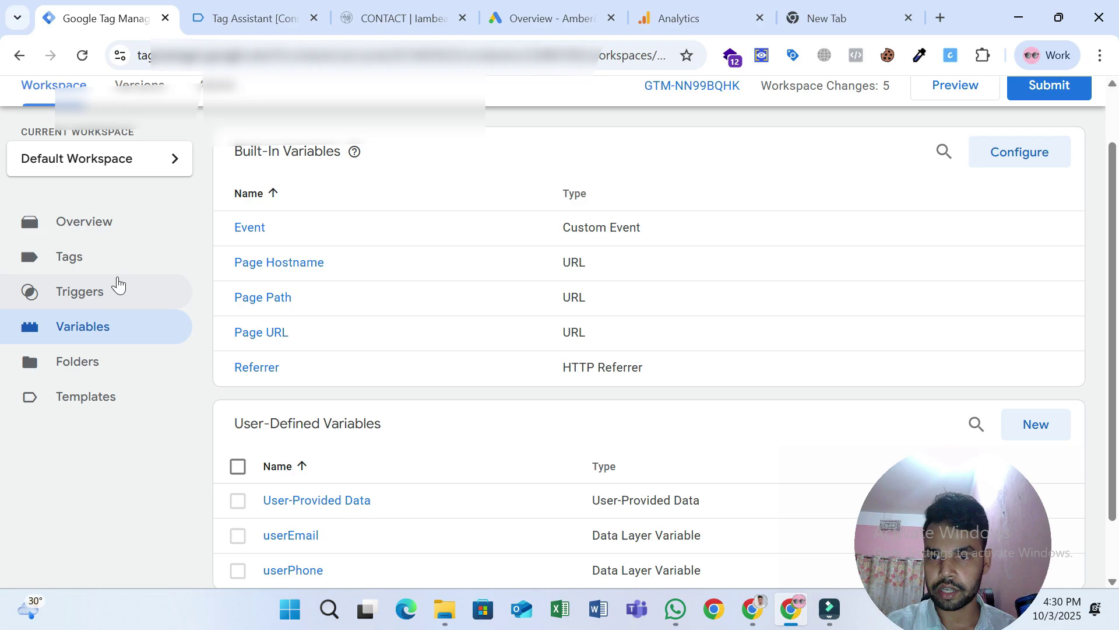
# - Create a Conversion Linker tag that fires on All Pages and save it as Conversion Linker
pyautogui.click(106, 274)
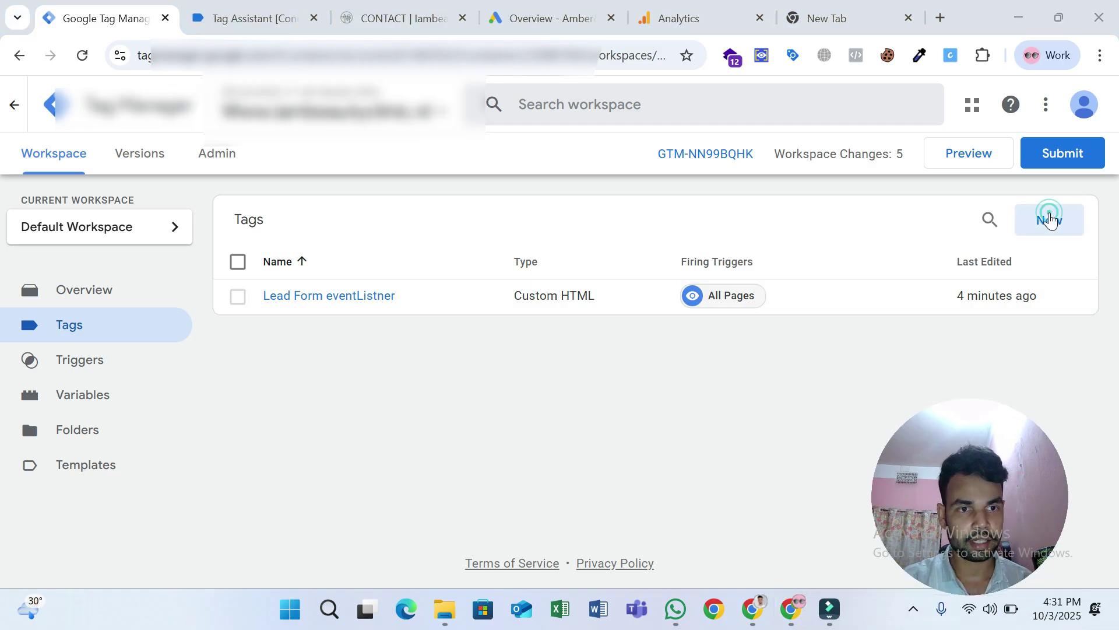
pyautogui.click(1049, 219)
pyautogui.click(717, 289)
pyautogui.click(665, 464)
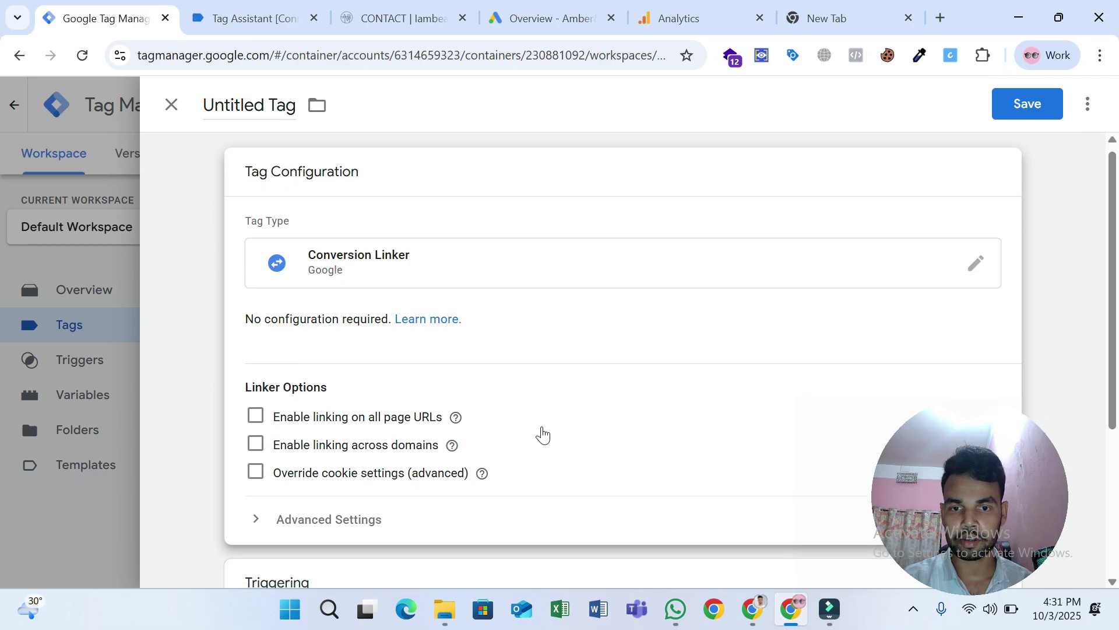
pyautogui.scroll(-3, 542, 435)
pyautogui.click(508, 477)
pyautogui.click(380, 187)
pyautogui.click(1027, 105)
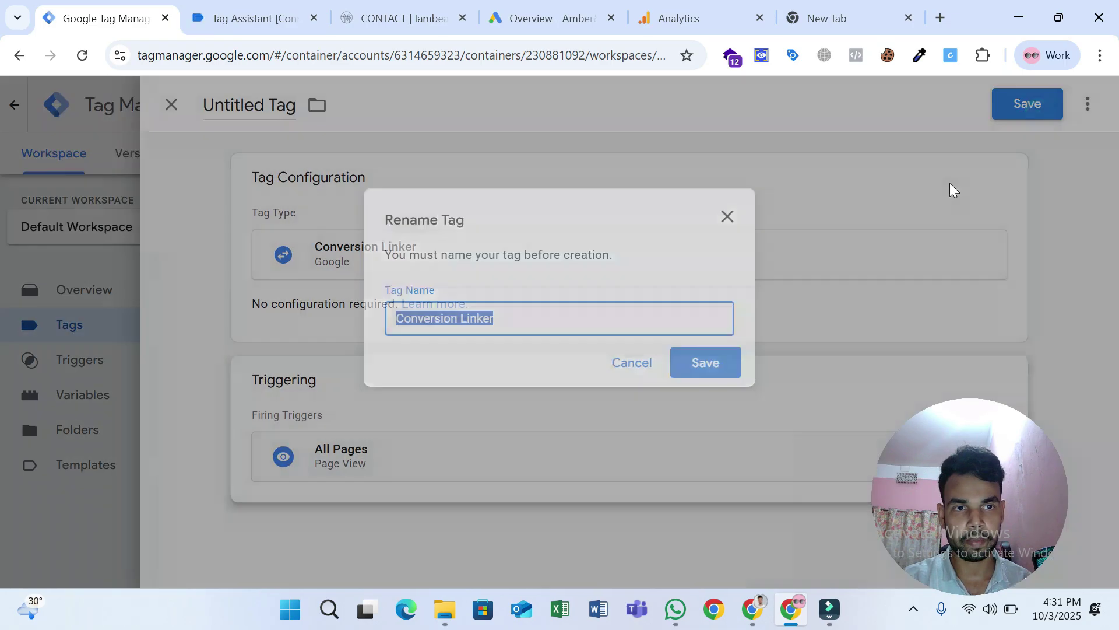
pyautogui.click(721, 378)
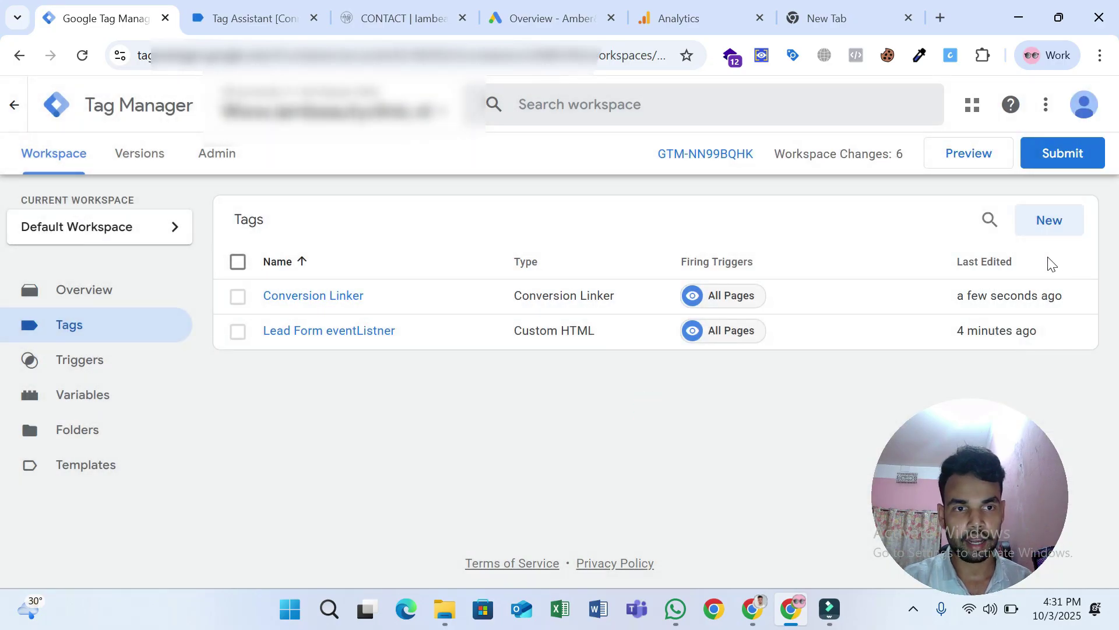
# - Start another new tag and choose Google Tag as its type
pyautogui.click(1047, 223)
pyautogui.click(704, 247)
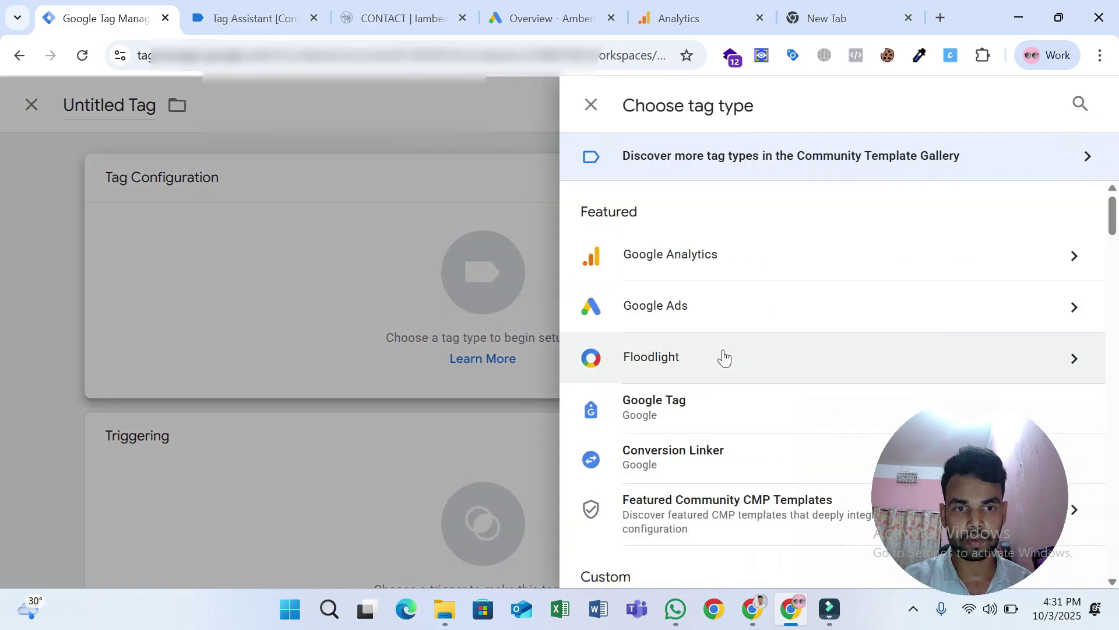
pyautogui.click(707, 399)
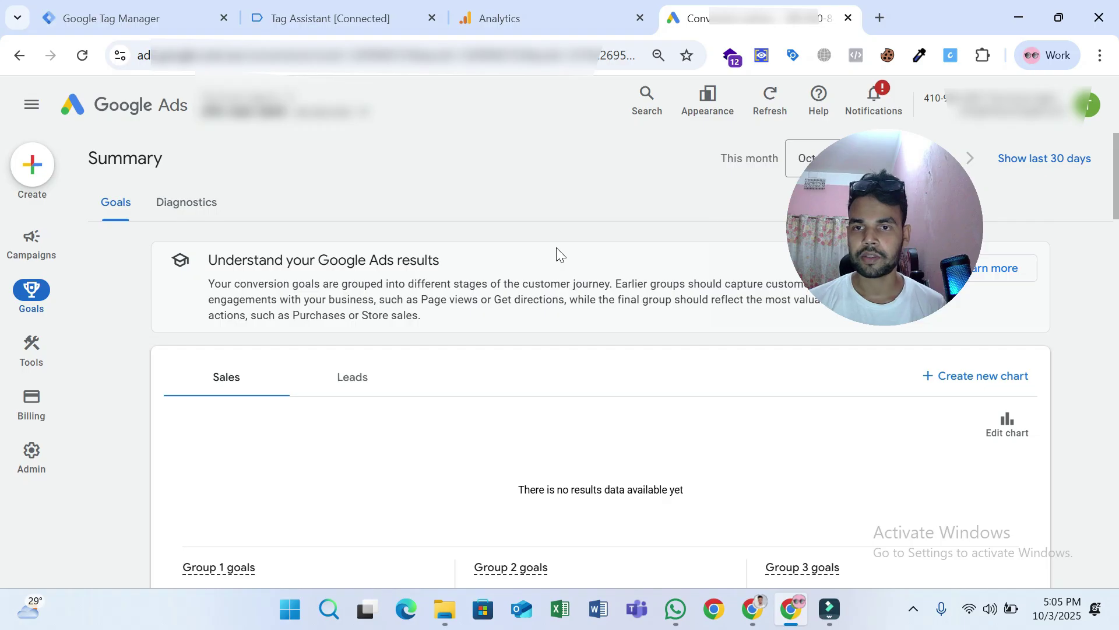
# - In the Google Ads goals summary, start creating a new conversion action
pyautogui.click(861, 260)
pyautogui.moveTo(861, 260); pyautogui.dragTo(933, 474)
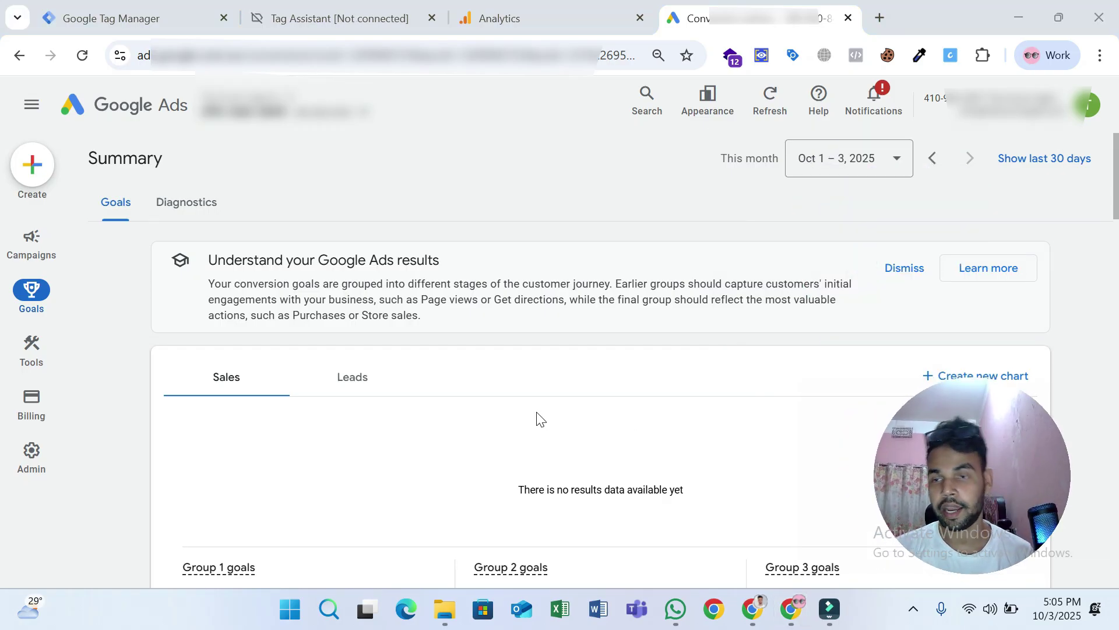
pyautogui.scroll(-5, 477, 344)
pyautogui.moveTo(977, 467); pyautogui.dragTo(913, 252)
pyautogui.scroll(-4, 667, 371)
pyautogui.moveTo(892, 309); pyautogui.dragTo(394, 471)
pyautogui.click(927, 297)
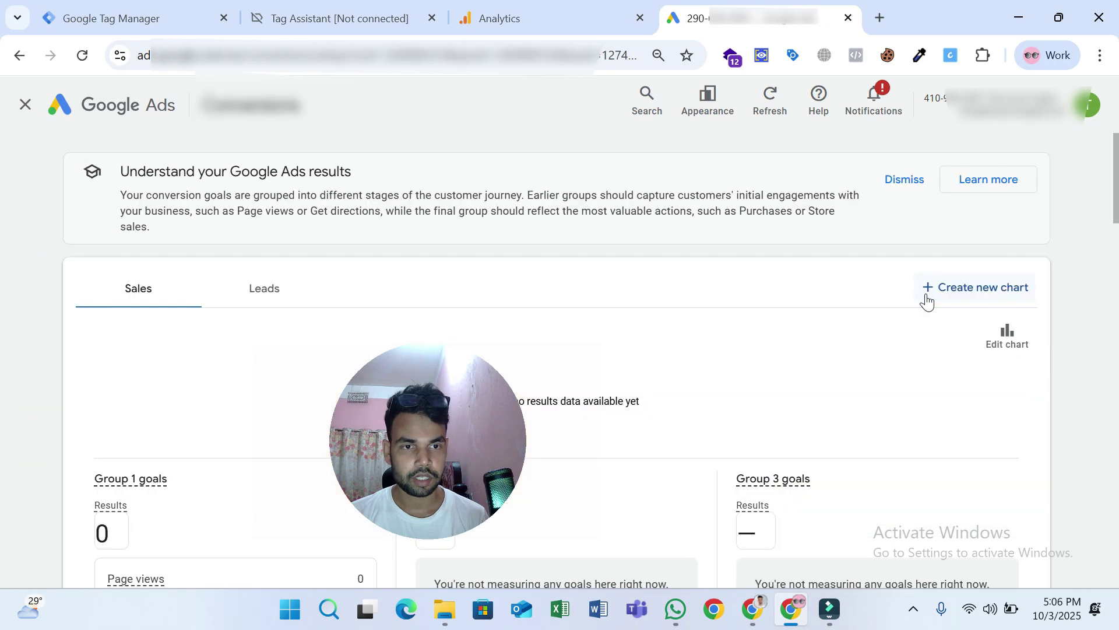
# - Select conversions from phone calls and conversions on a website as the places to measure conversions
pyautogui.moveTo(485, 434); pyautogui.dragTo(992, 330)
pyautogui.scroll(-4, 993, 329)
pyautogui.click(857, 422)
pyautogui.scroll(-2, 762, 335)
pyautogui.moveTo(933, 368); pyautogui.dragTo(936, 481)
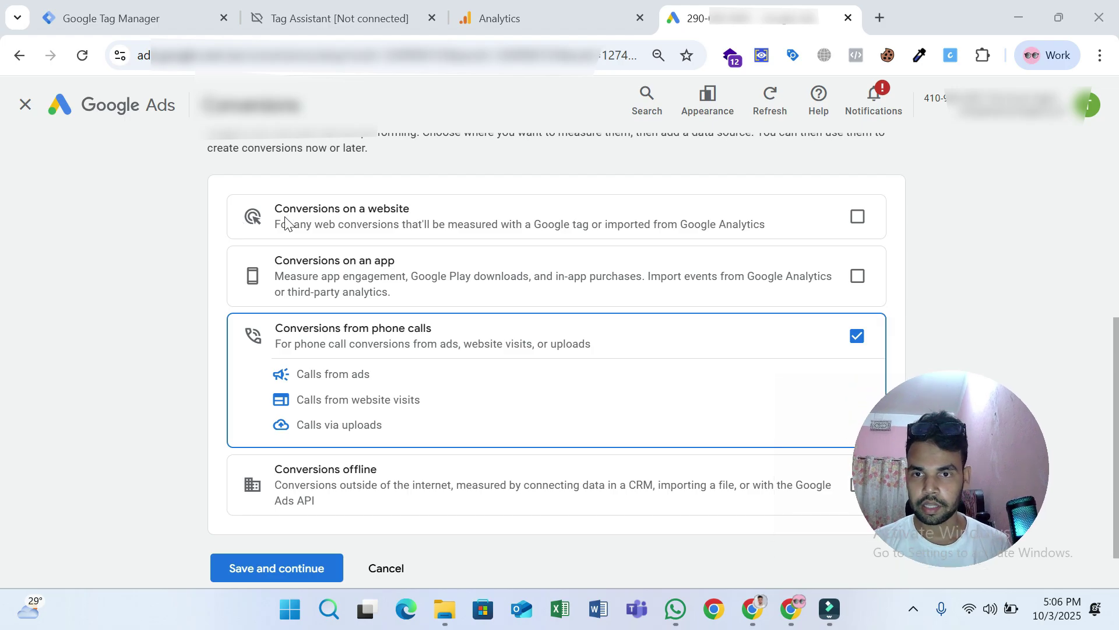
pyautogui.click(856, 217)
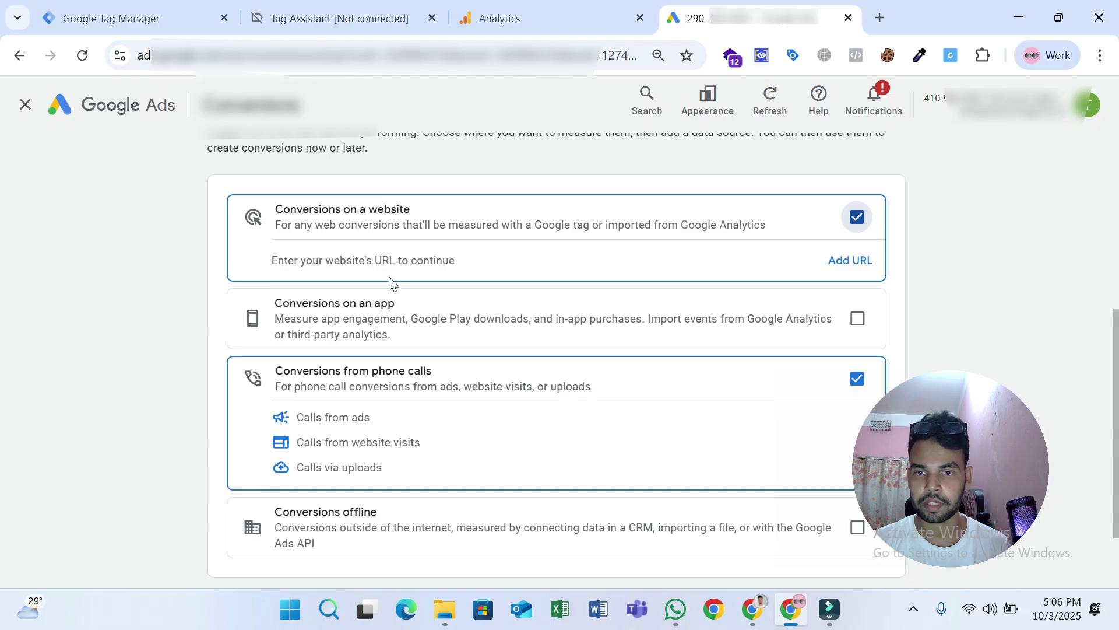
# - Add the website's contact page URL for the website conversions and scan it for data sources
pyautogui.click(855, 266)
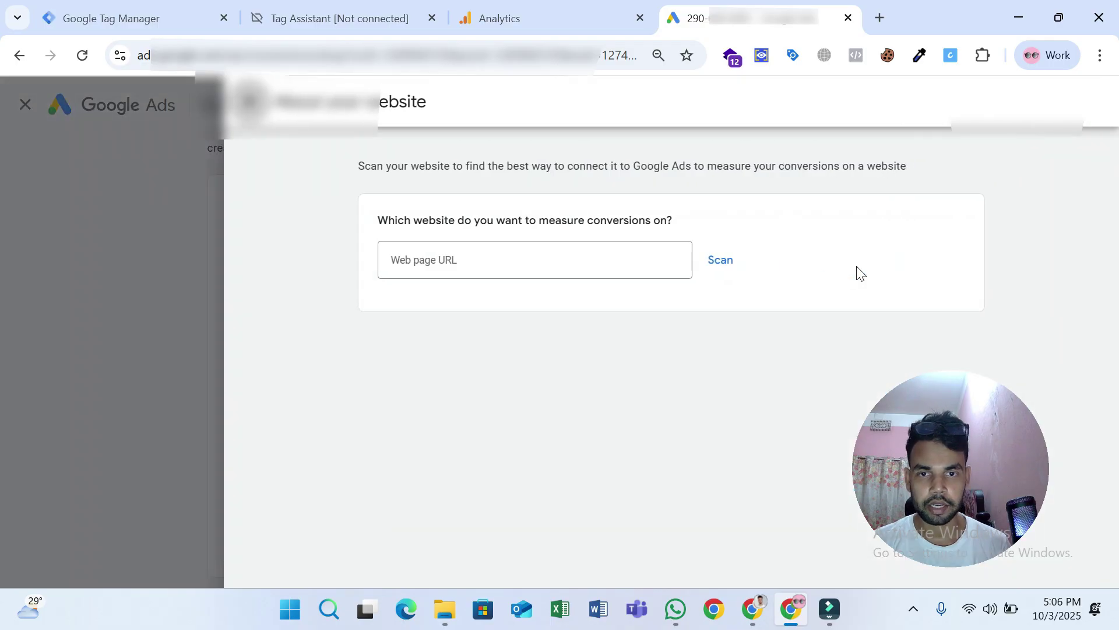
pyautogui.click(511, 268)
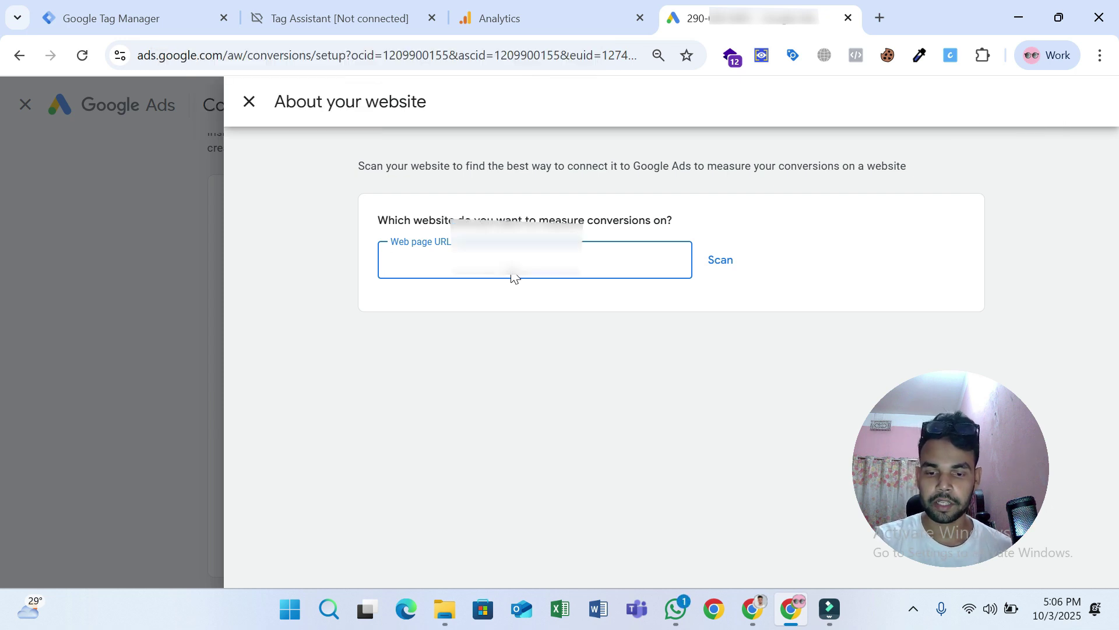
pyautogui.hotkey('ctrl', 'v')
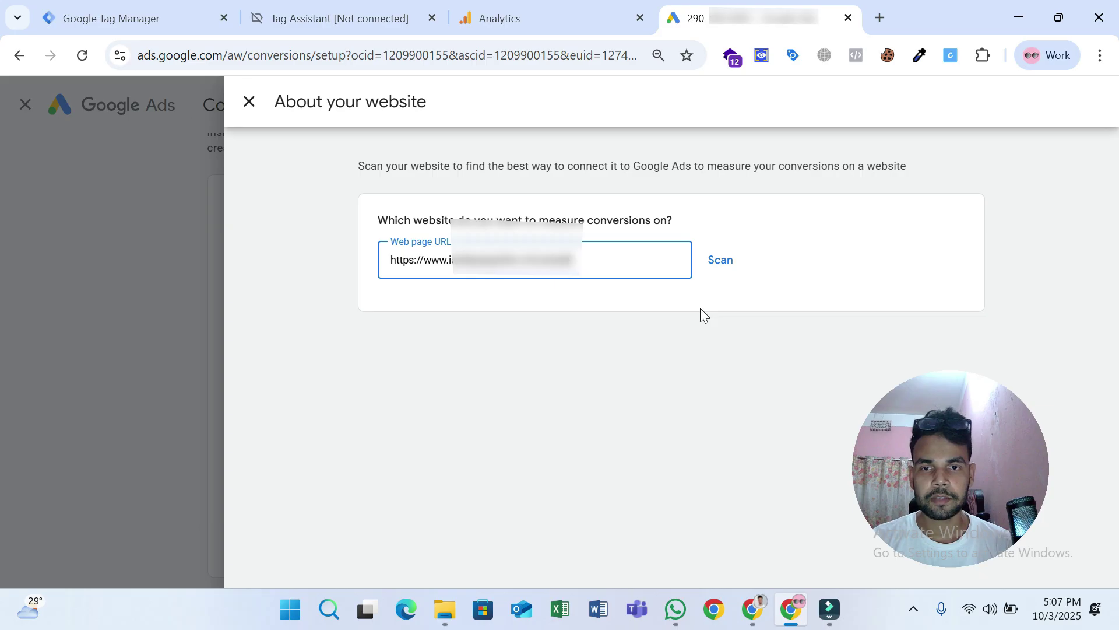
pyautogui.click(734, 260)
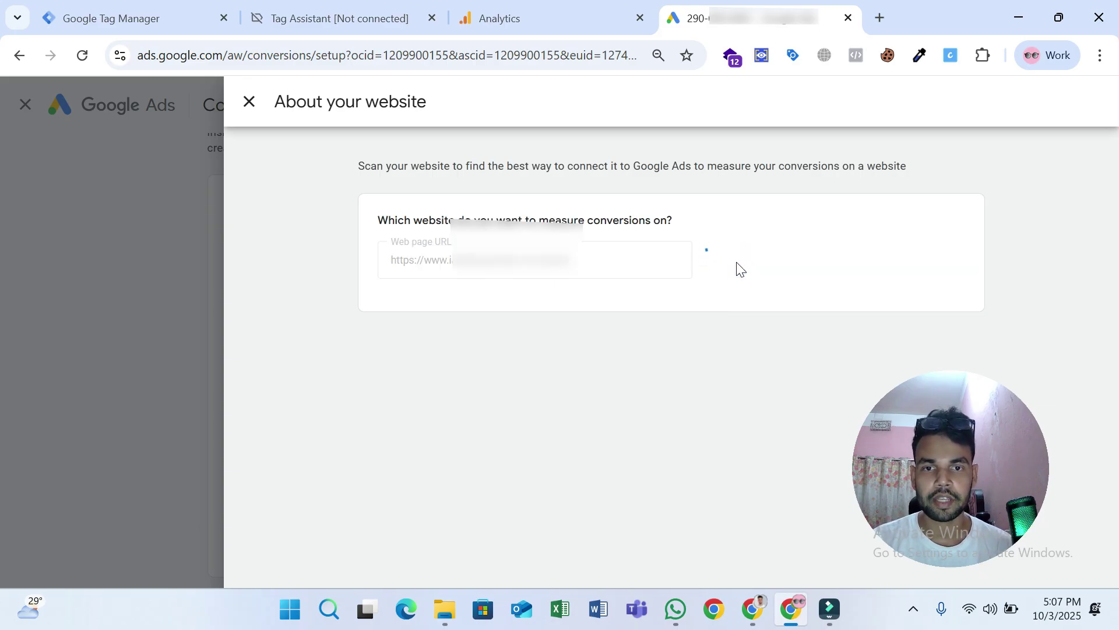
pyautogui.scroll(-1, 738, 269)
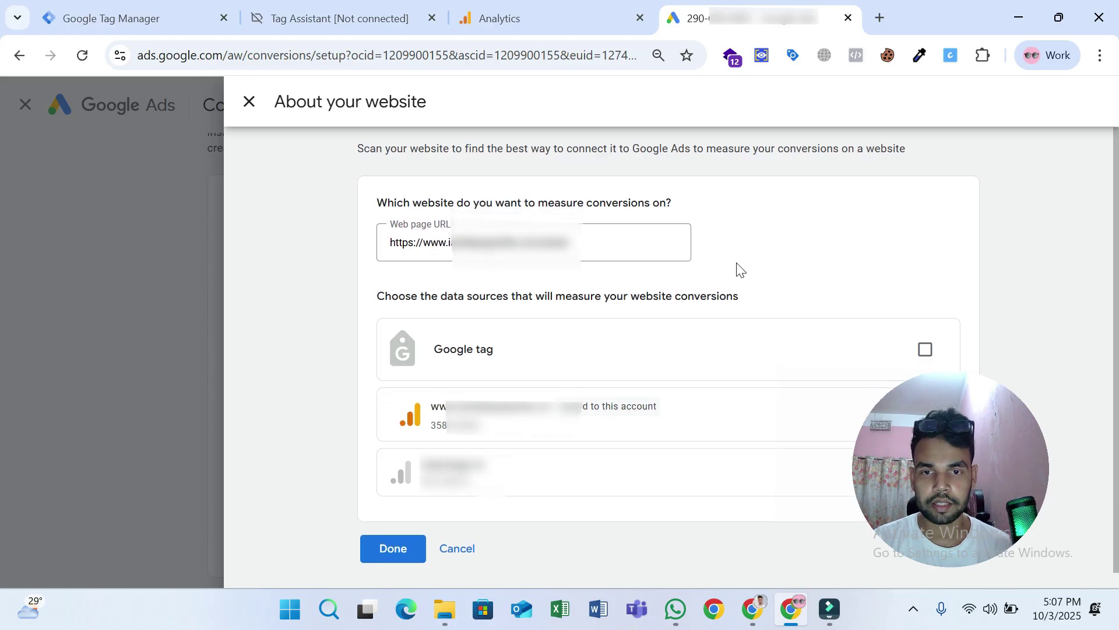
# - Choose Google tag as the website's data source and set it up with the Install manually option
pyautogui.moveTo(923, 518); pyautogui.dragTo(825, 565)
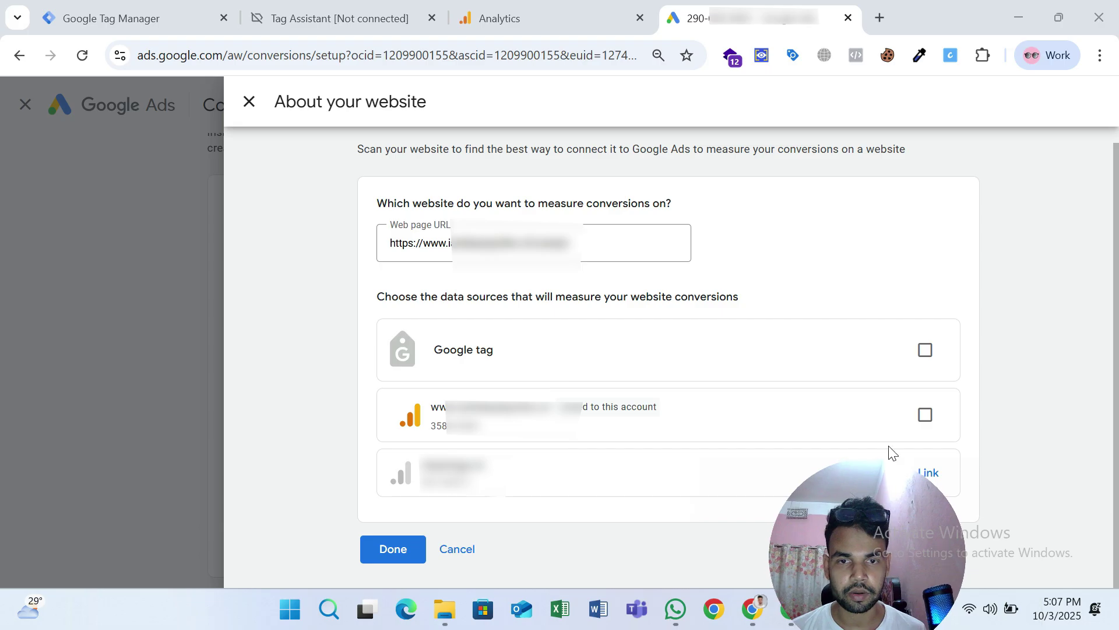
pyautogui.click(926, 350)
pyautogui.moveTo(894, 549); pyautogui.dragTo(915, 527)
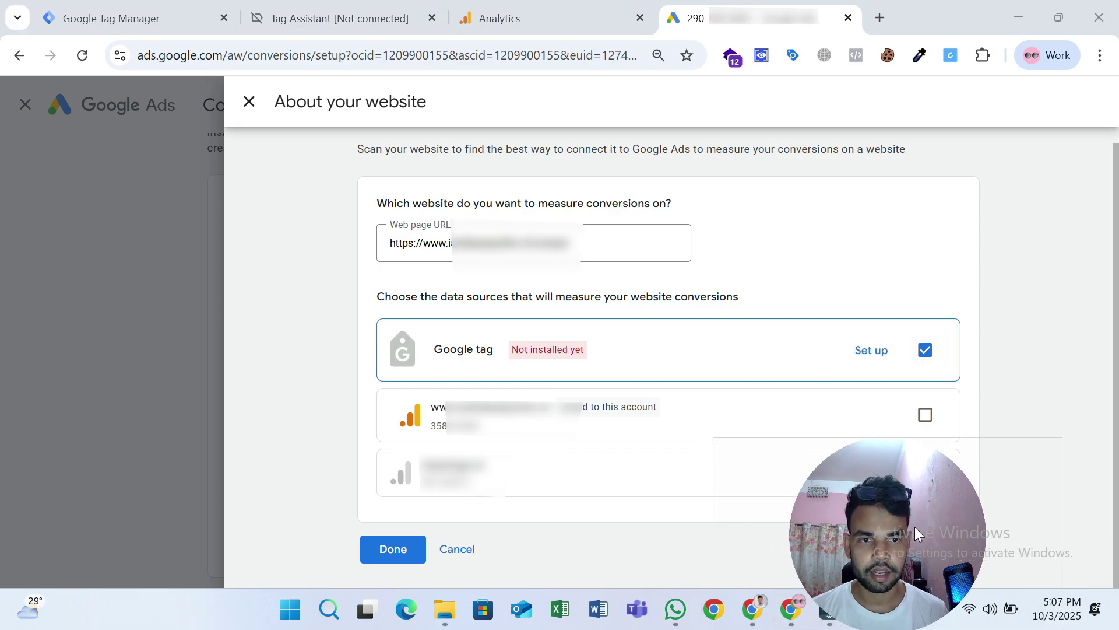
pyautogui.click(865, 357)
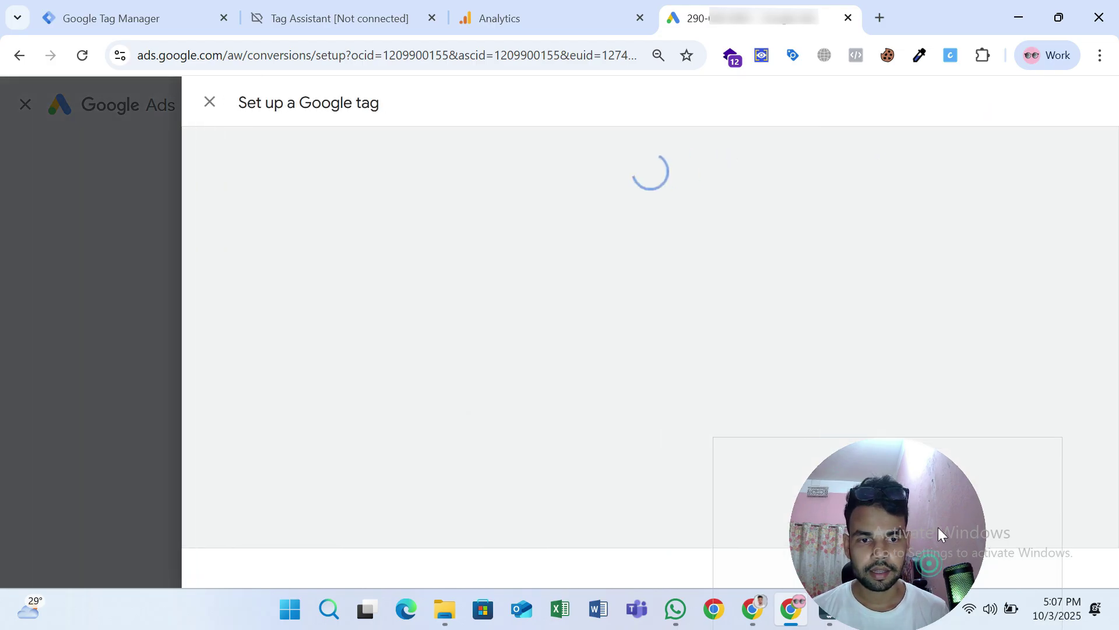
pyautogui.moveTo(938, 527); pyautogui.dragTo(999, 502)
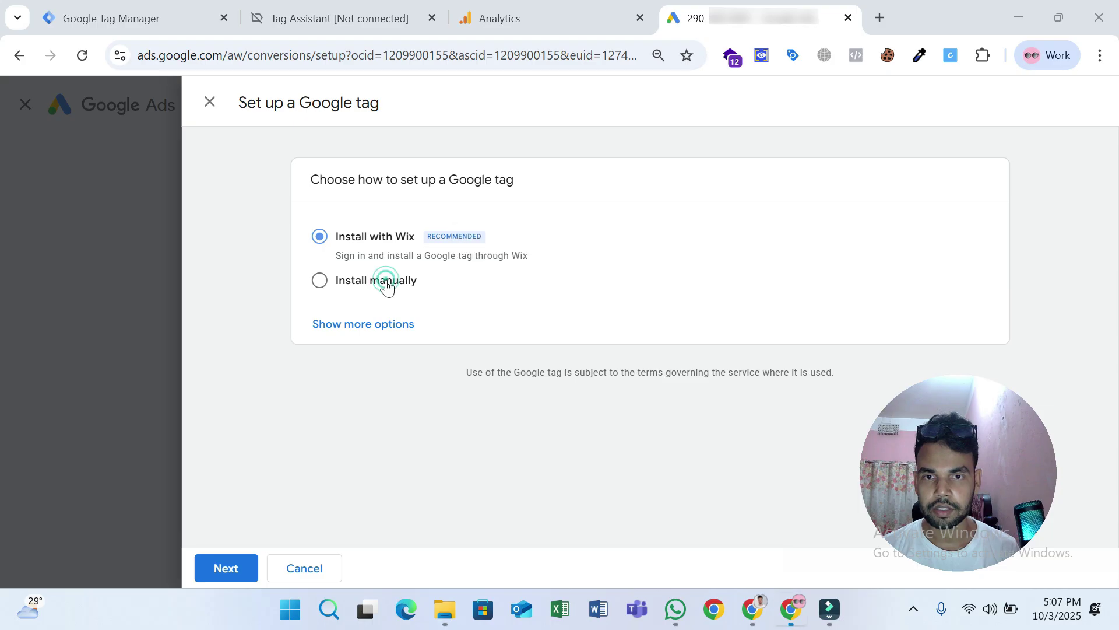
pyautogui.click(387, 282)
# - Copy the AW- tag ID from the config line of the Google tag code
pyautogui.scroll(-2, 624, 282)
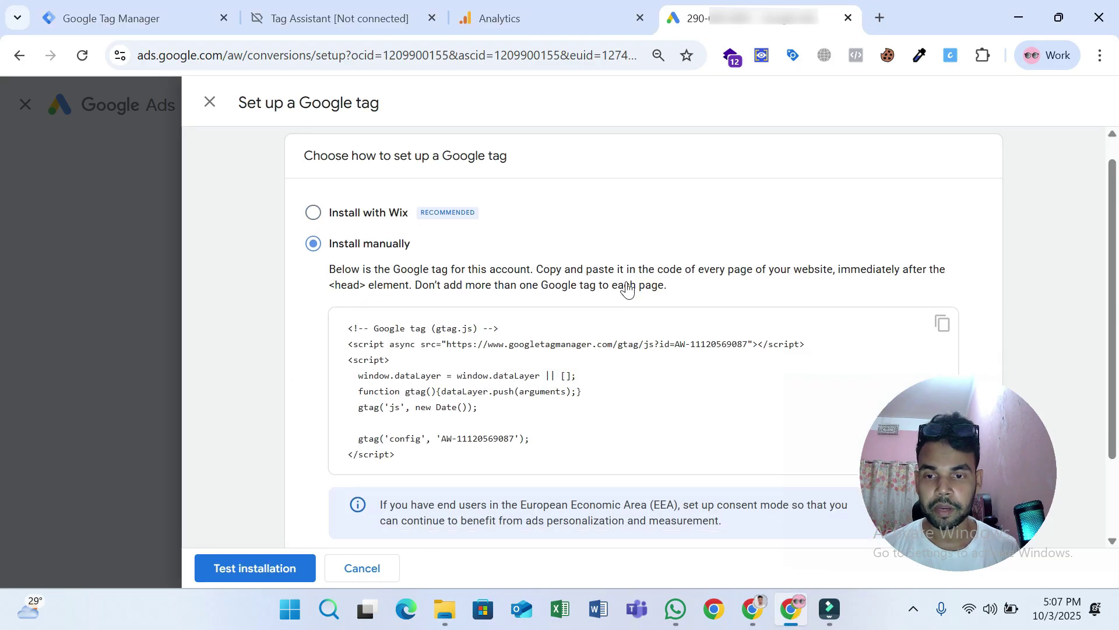
pyautogui.scroll(1, 482, 292)
pyautogui.scroll(-1, 436, 397)
pyautogui.moveTo(443, 338); pyautogui.dragTo(516, 346)
pyautogui.rightClick(507, 344)
pyautogui.click(527, 360)
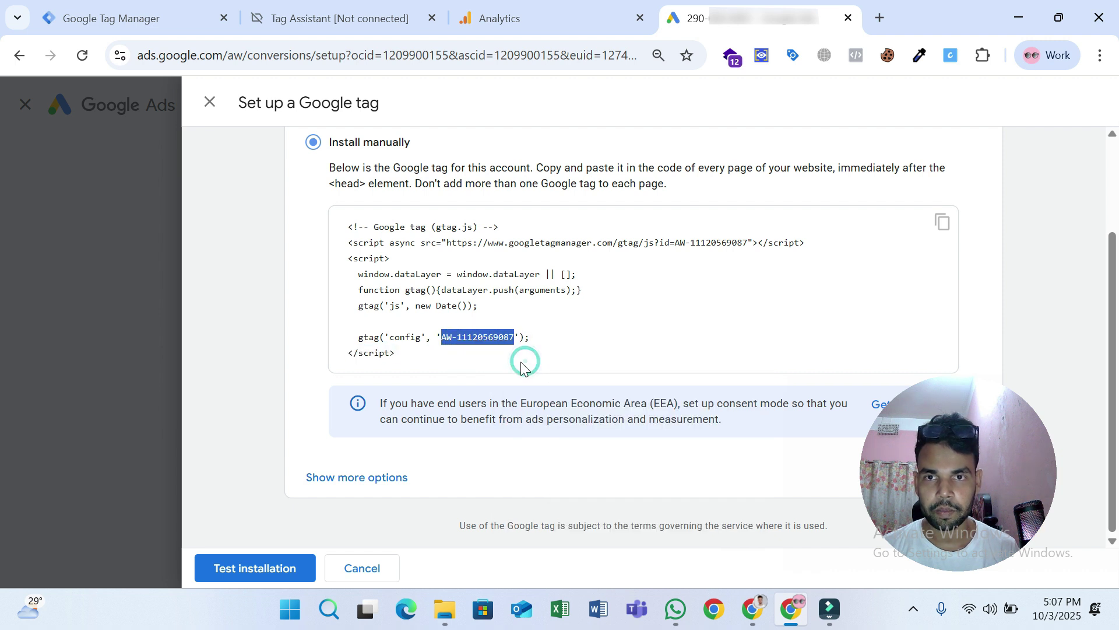
# - Switch to Google Tag Manager and paste the copied AW- ID as the Google Tag's Tag ID
pyautogui.click(161, 29)
pyautogui.click(315, 351)
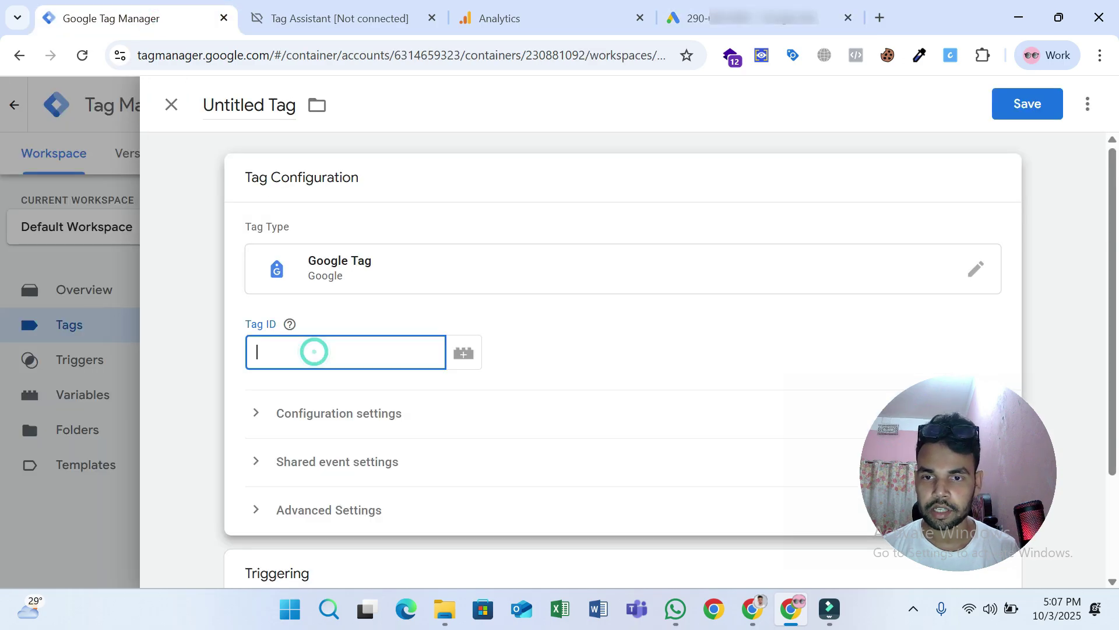
pyautogui.rightClick(315, 352)
pyautogui.click(362, 387)
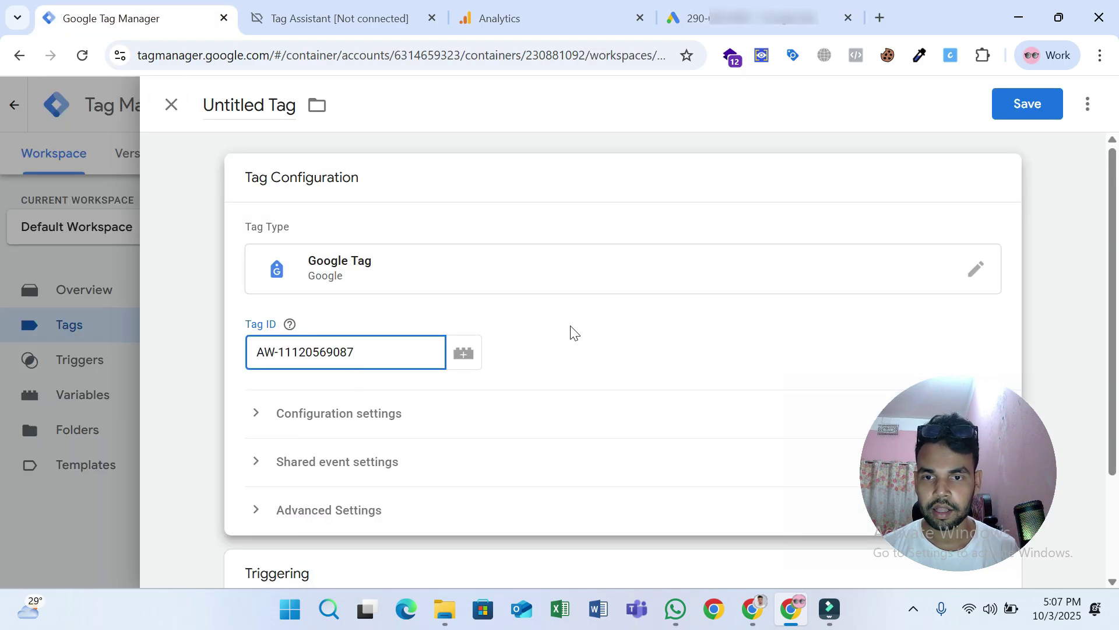
# - Save the Google Tag under the name GADS - Config, keeping the Initialization - All Pages trigger
pyautogui.scroll(-1, 481, 325)
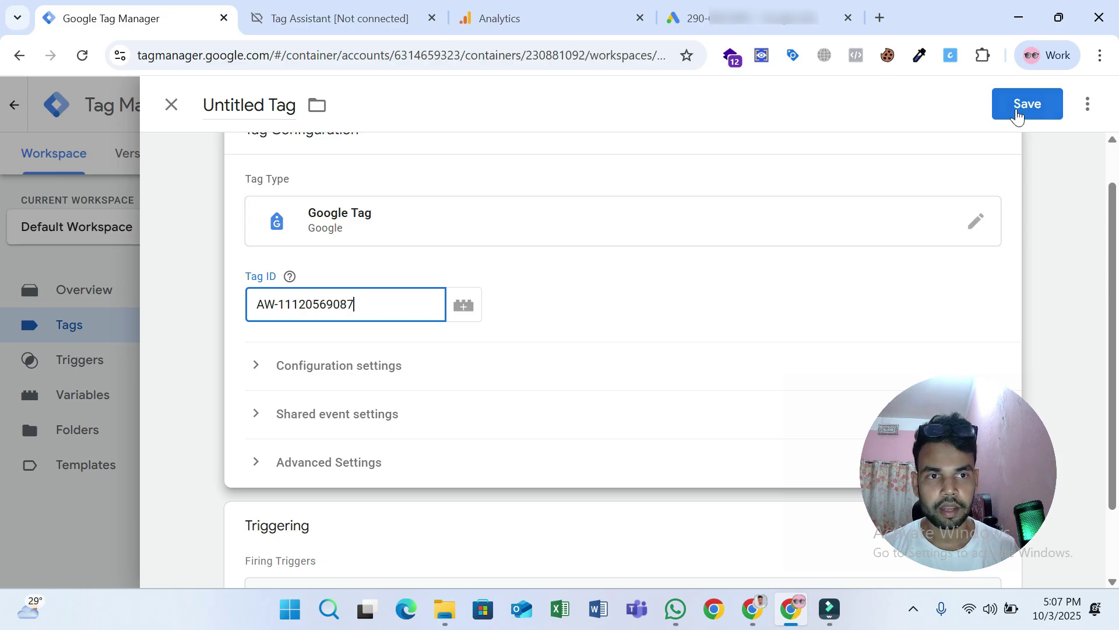
pyautogui.click(1018, 111)
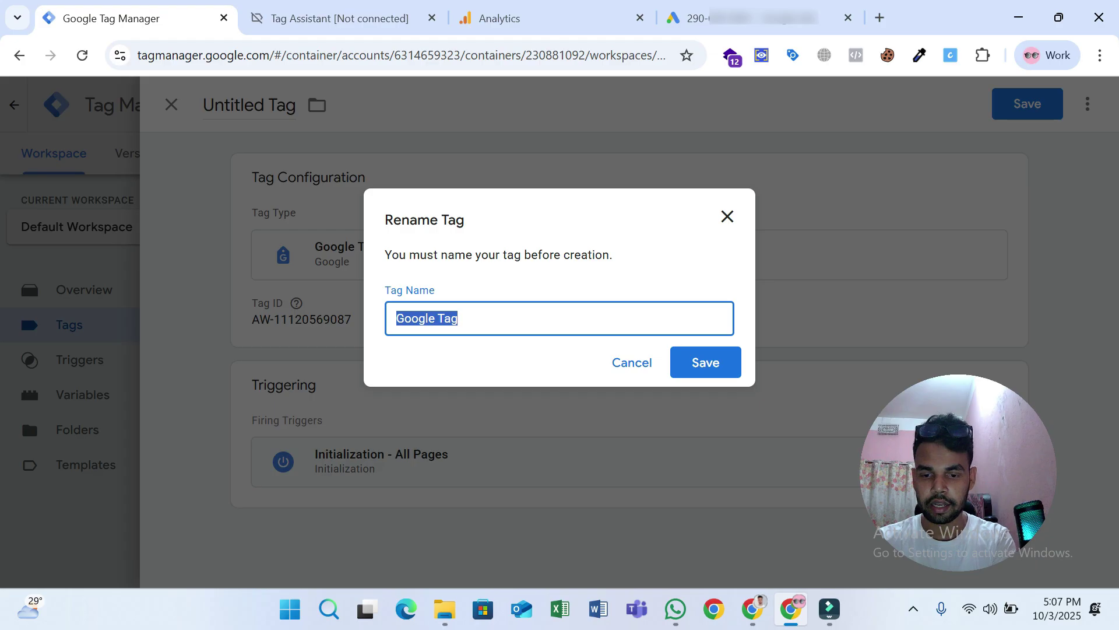
pyautogui.write('G')
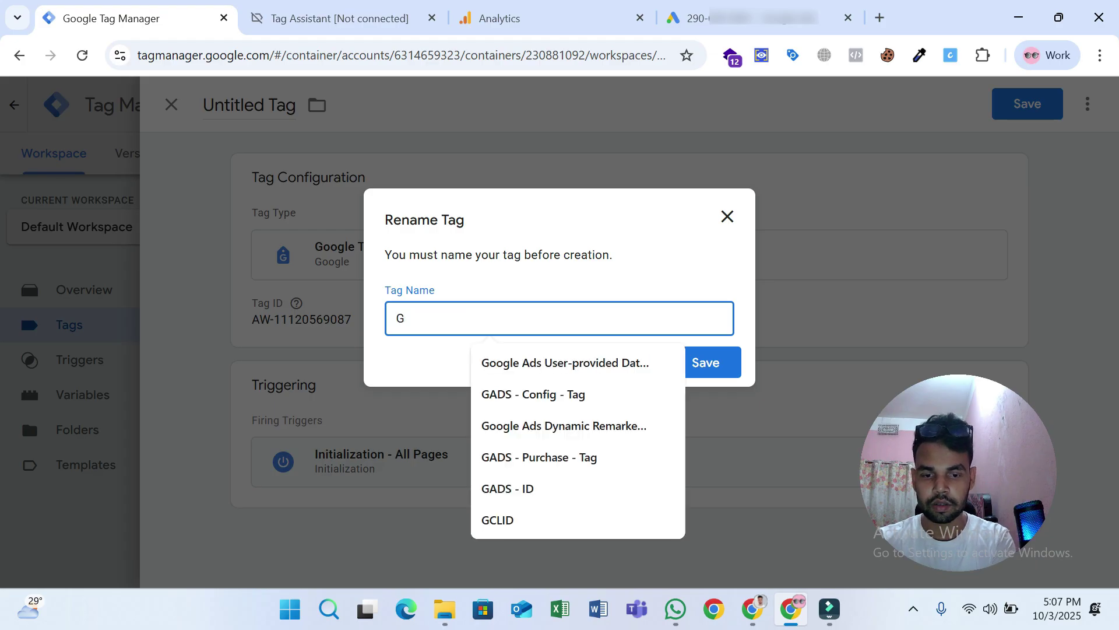
pyautogui.write('ADS - Config')
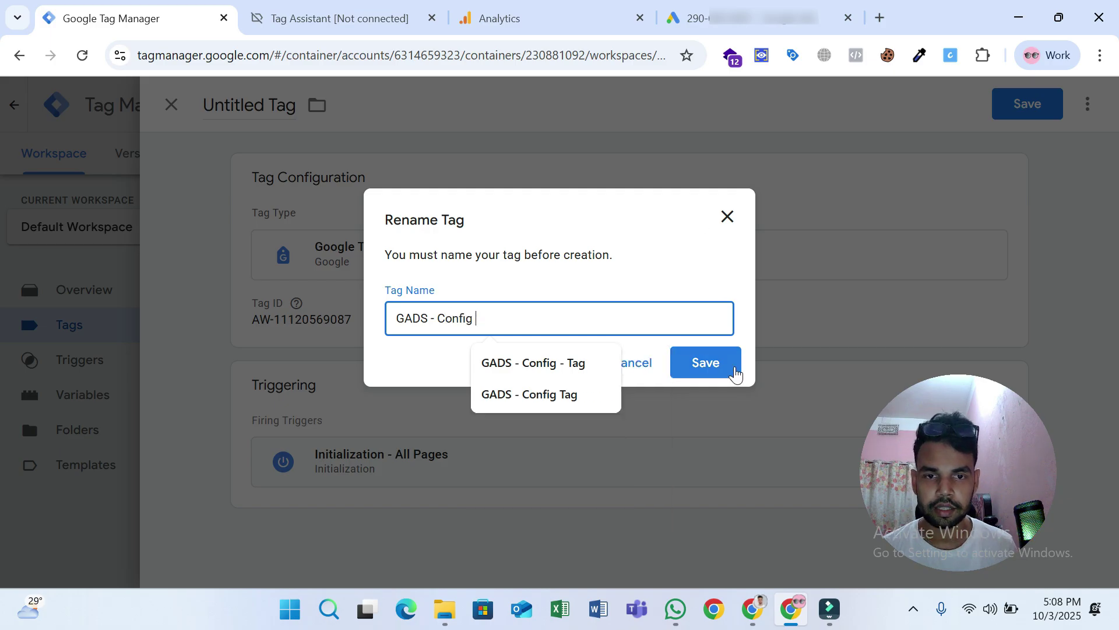
pyautogui.click(726, 378)
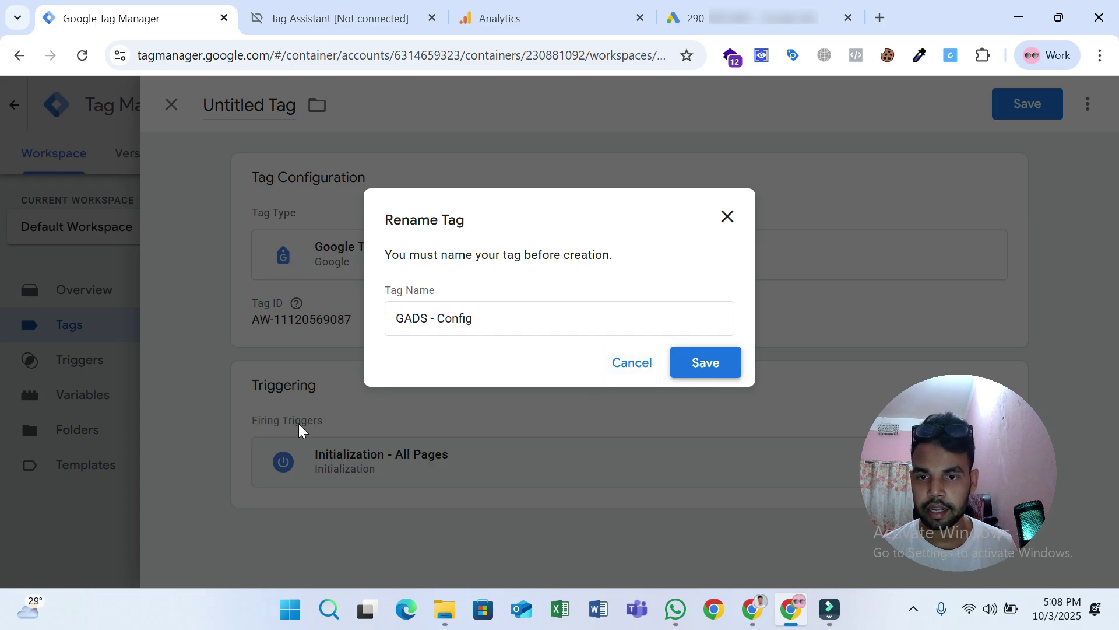
pyautogui.click(692, 367)
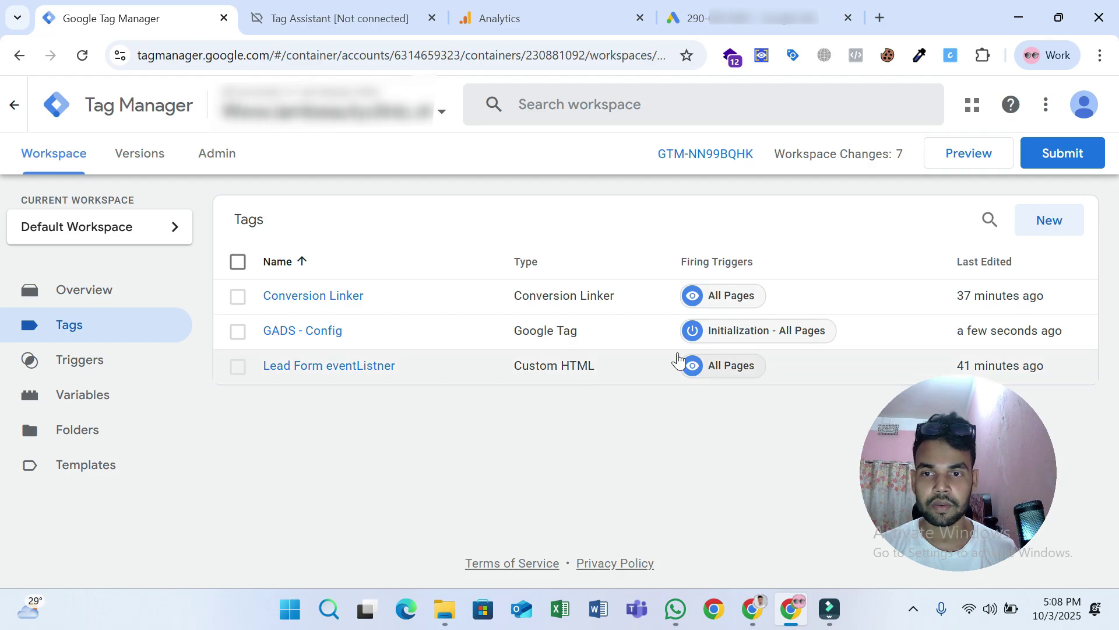
# - Start a new tag and choose Google Ads Conversion Tracking as its type
pyautogui.click(1044, 221)
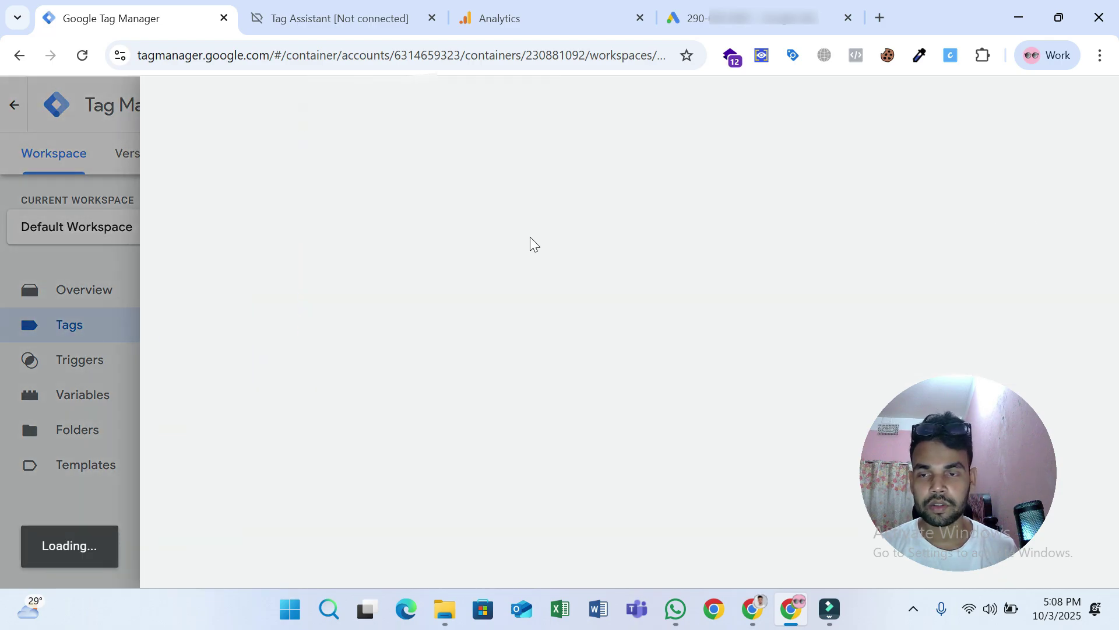
pyautogui.click(530, 239)
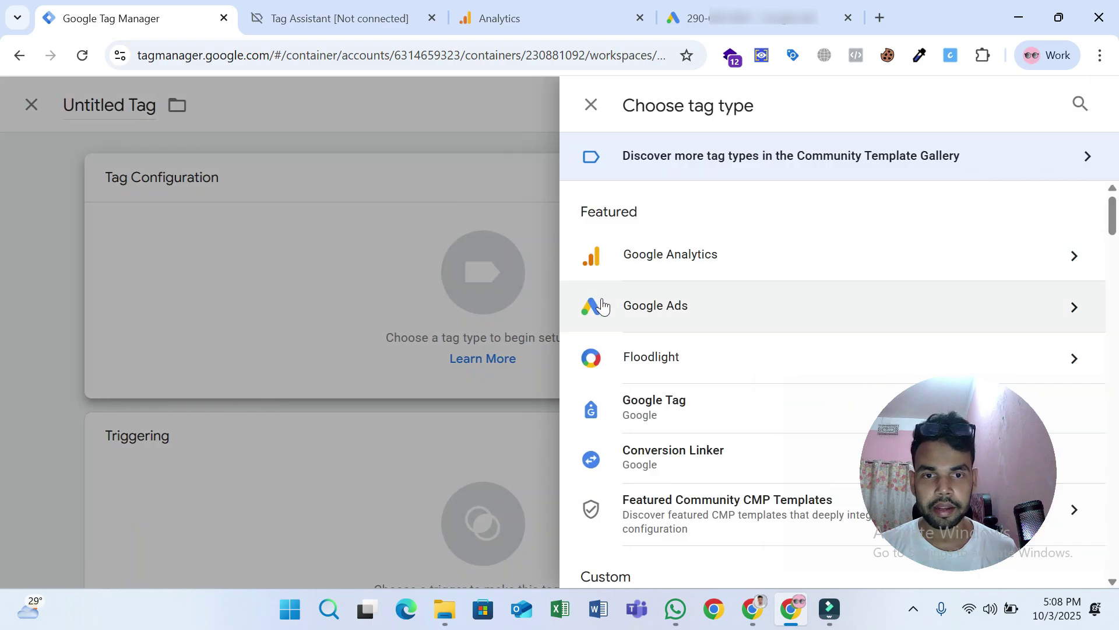
pyautogui.click(663, 312)
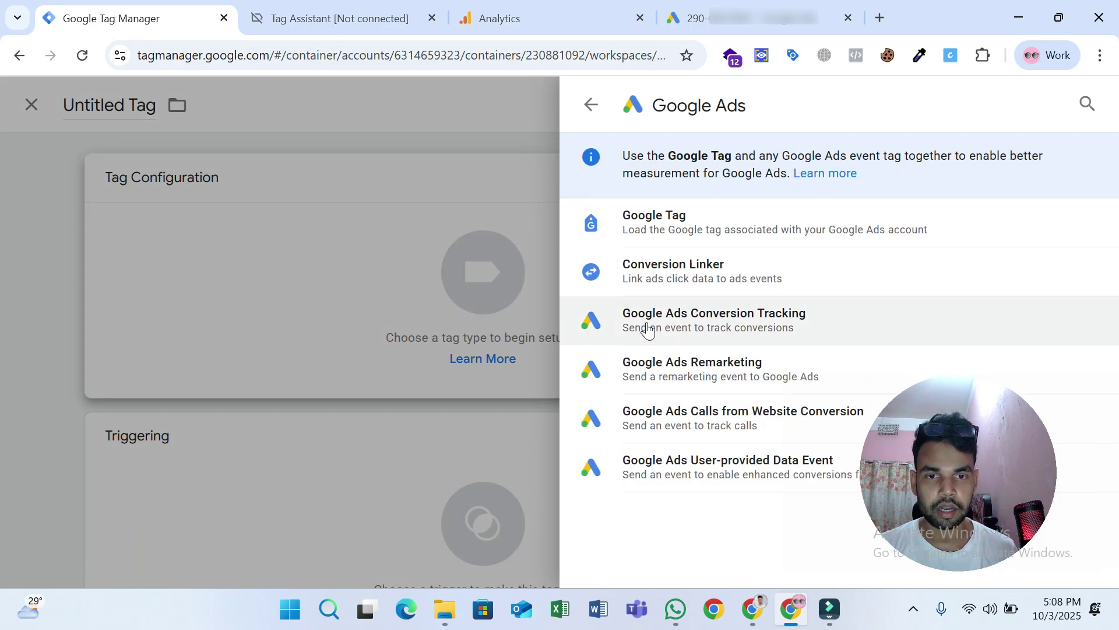
pyautogui.click(814, 322)
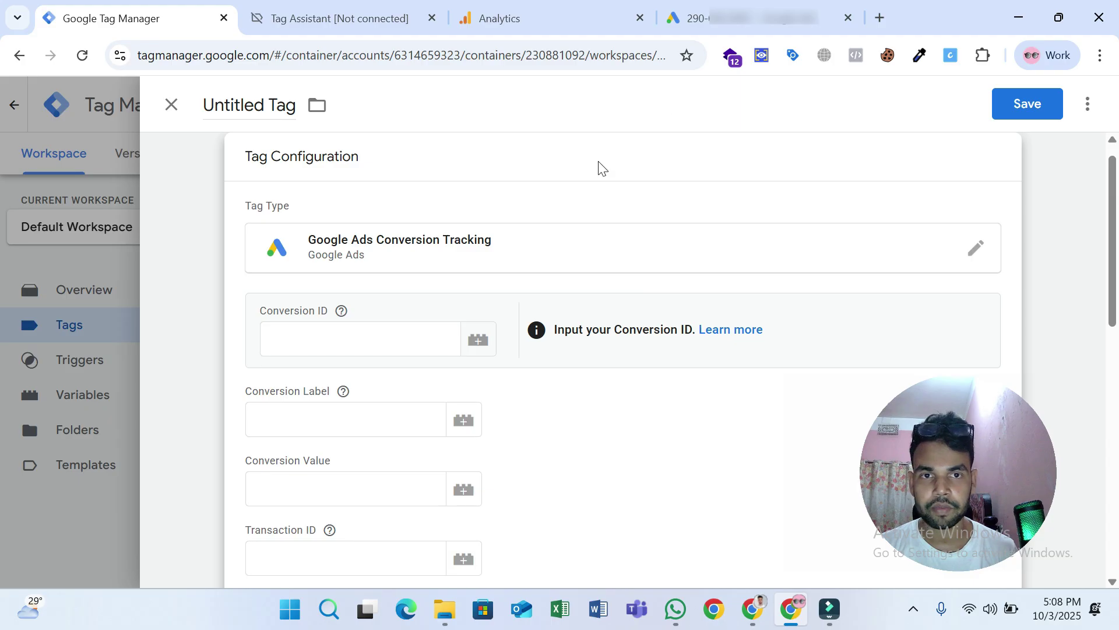
# - Switch to Google Ads, leave the Google tag setup, and continue from the conversion sources to creating conversion actions
pyautogui.click(723, 21)
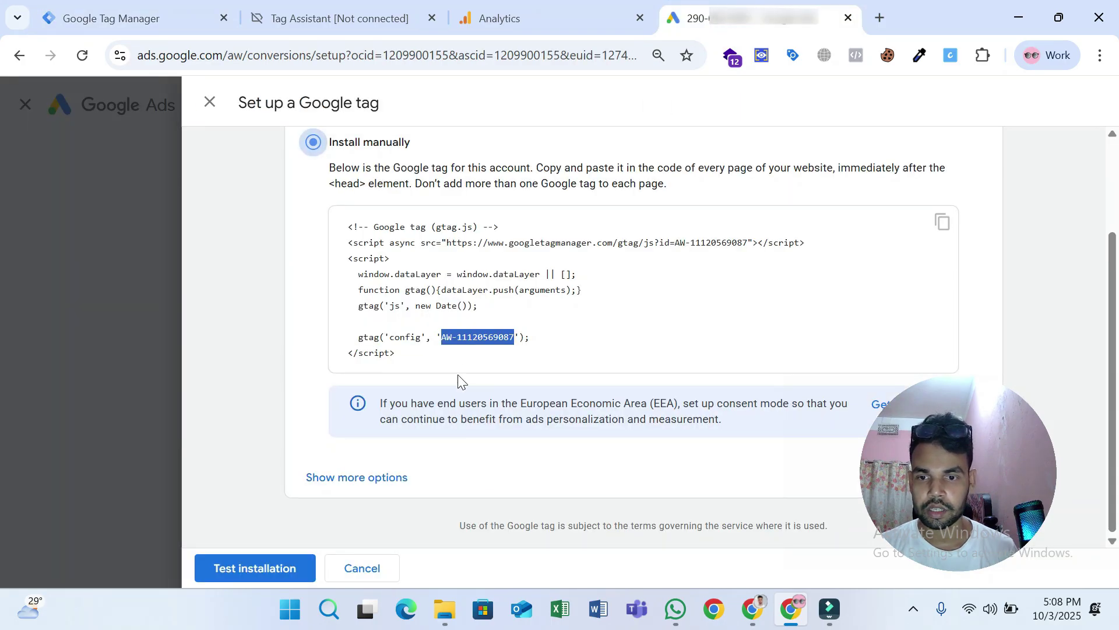
pyautogui.click(362, 569)
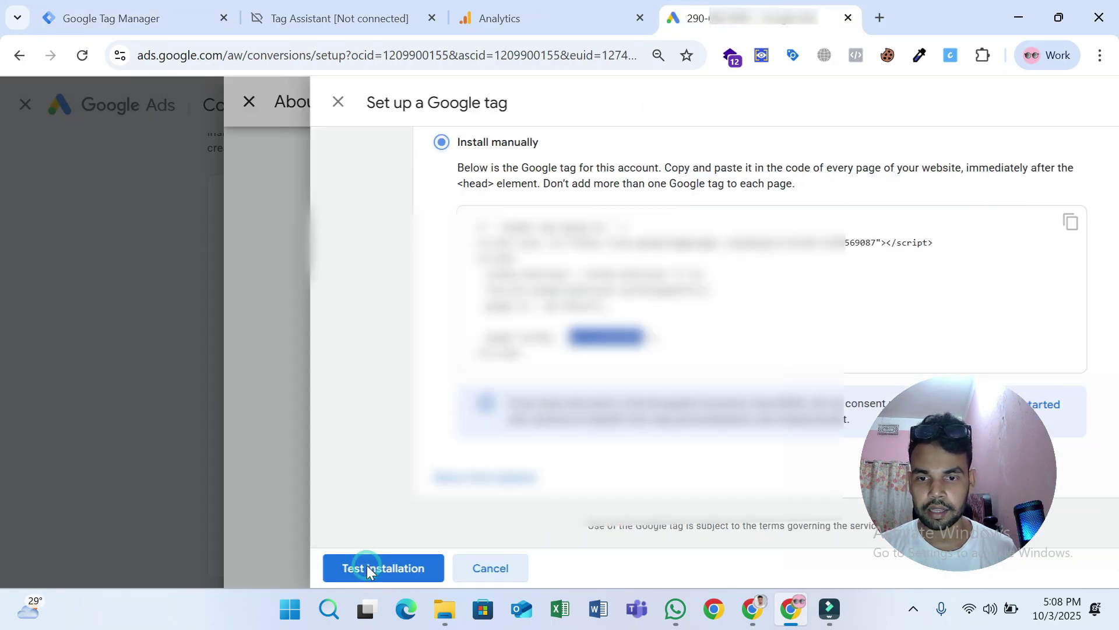
pyautogui.click(395, 550)
pyautogui.scroll(-2, 475, 346)
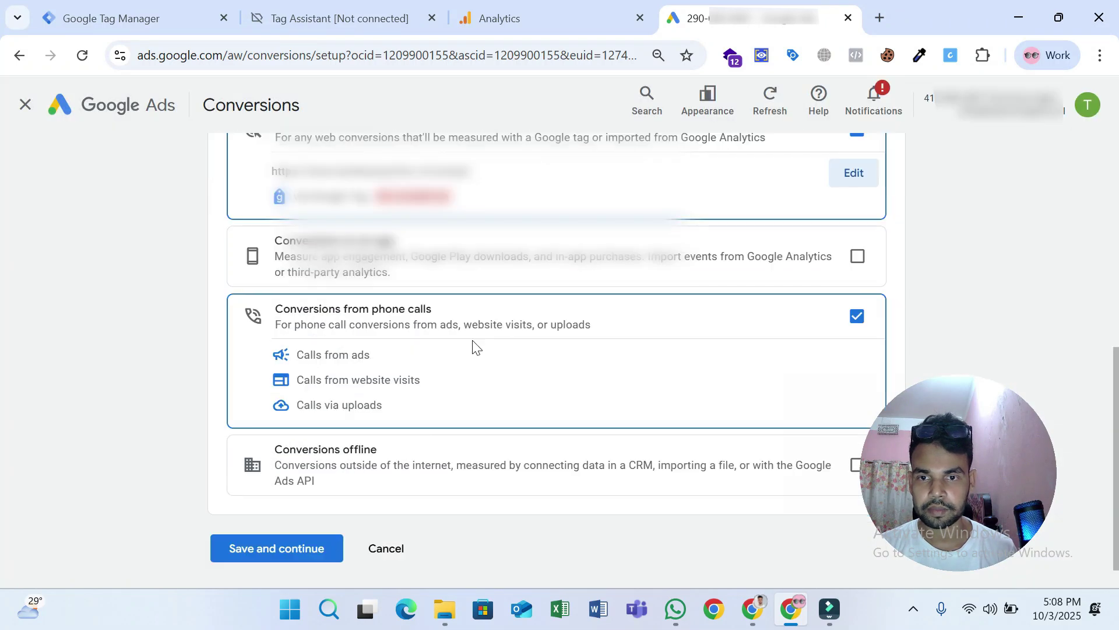
pyautogui.click(275, 563)
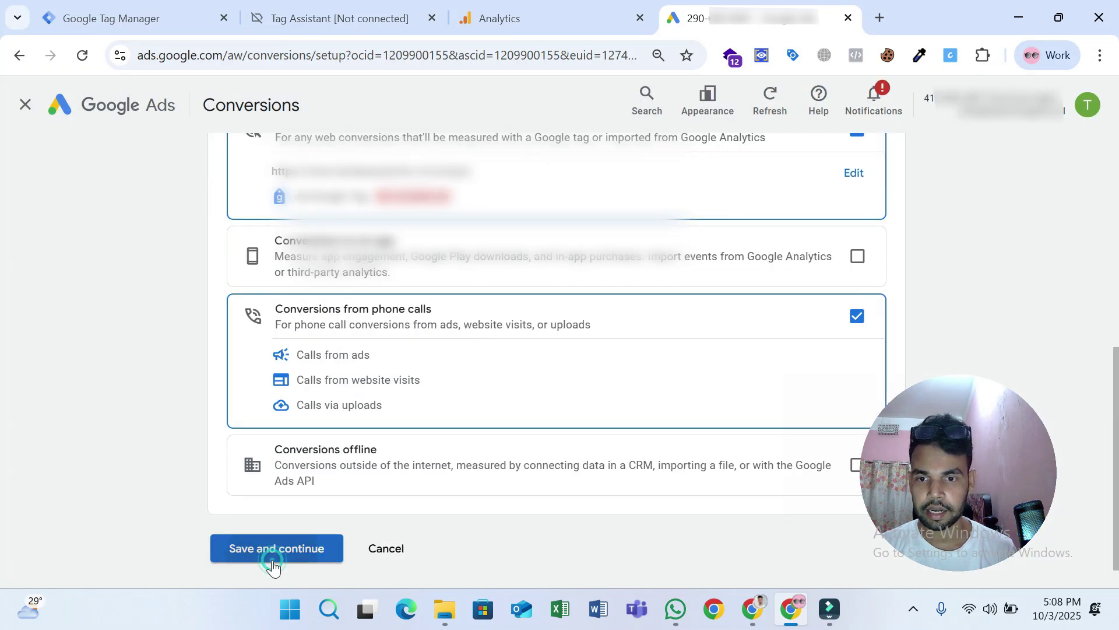
pyautogui.click(280, 563)
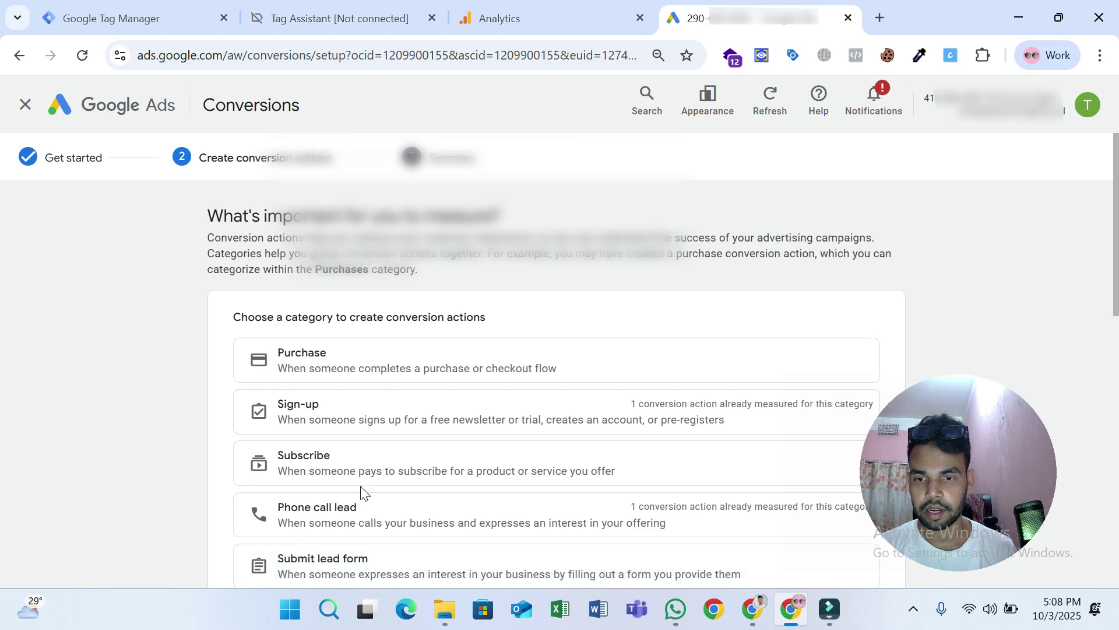
# - Choose the Submit lead form category and add a web conversion action on the Untitled tag, set up manually using code
pyautogui.scroll(-3, 527, 352)
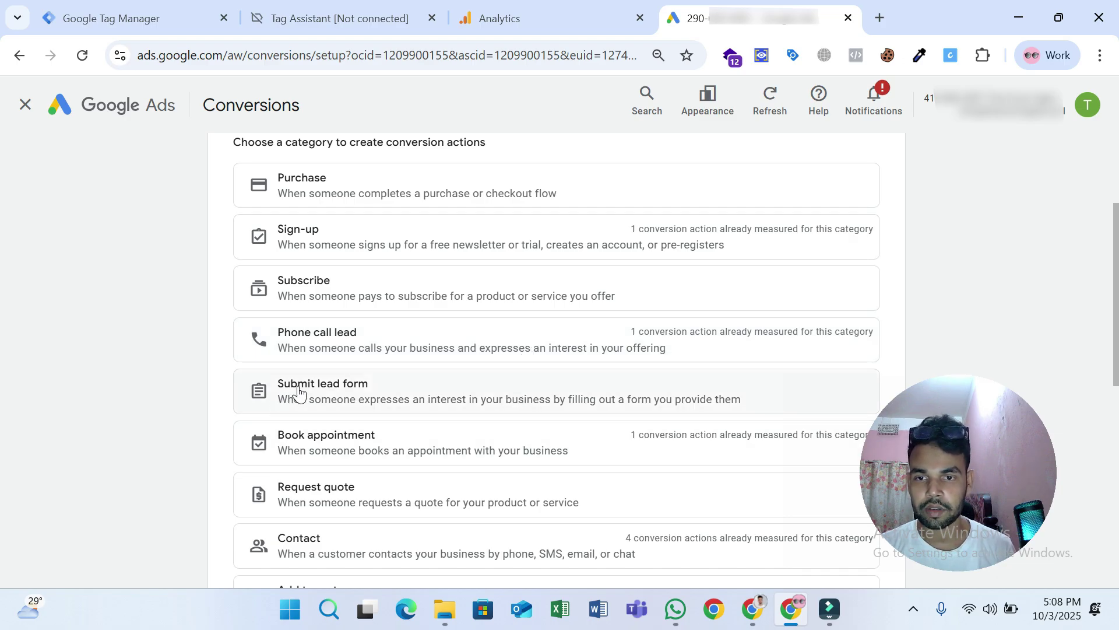
pyautogui.click(337, 389)
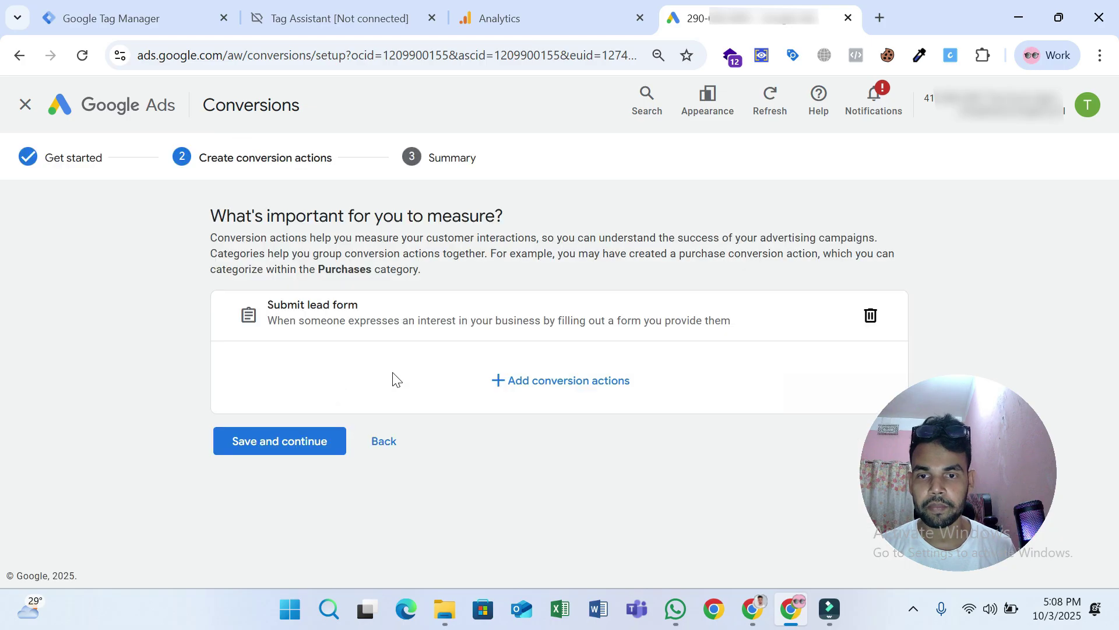
pyautogui.click(553, 390)
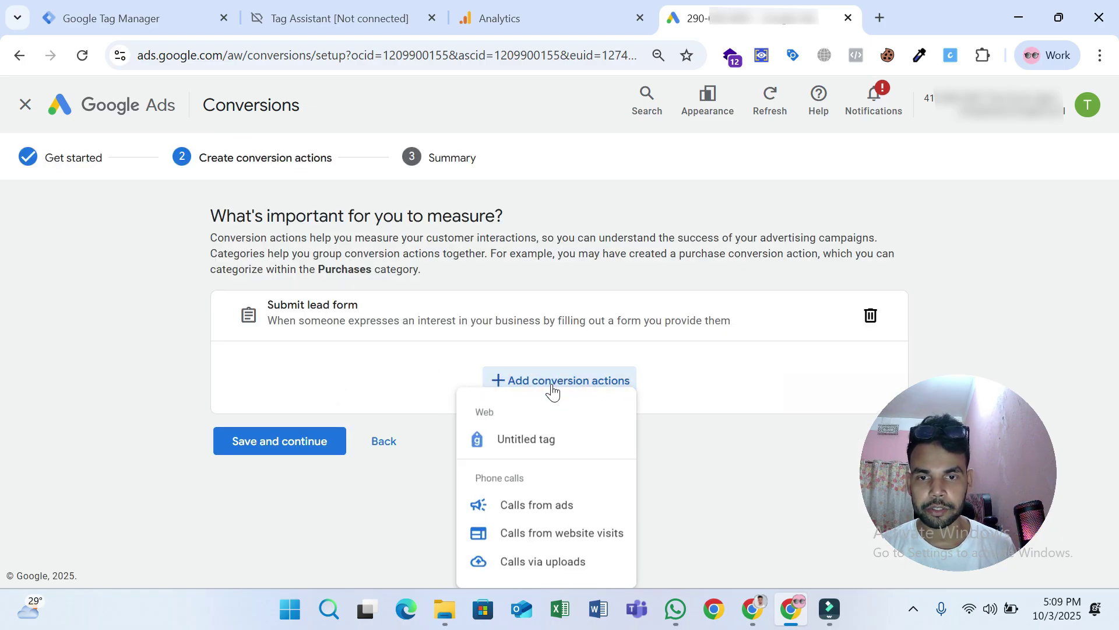
pyautogui.click(546, 447)
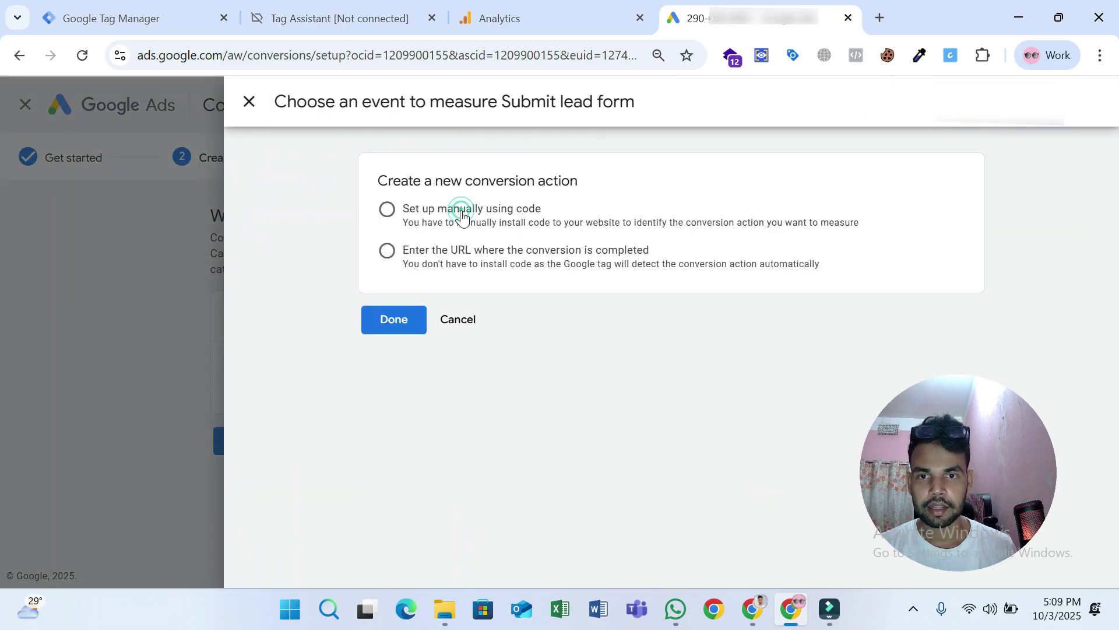
pyautogui.click(456, 213)
pyautogui.click(506, 331)
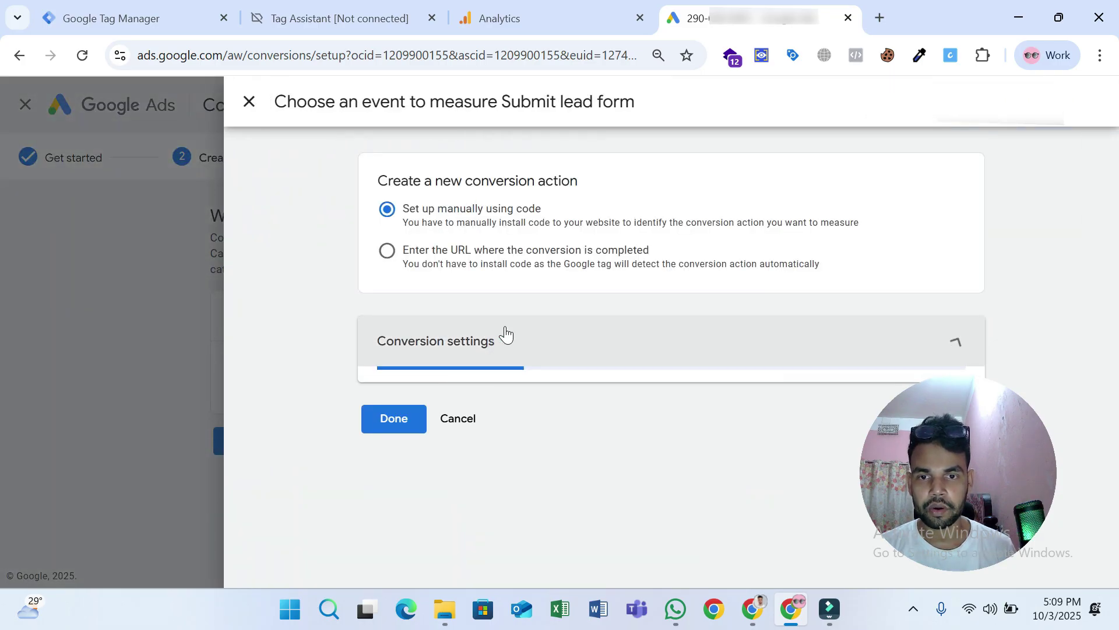
# - Name the conversion Submit lead form - GTM and use the same value of 1 euro for each conversion
pyautogui.scroll(-2, 553, 396)
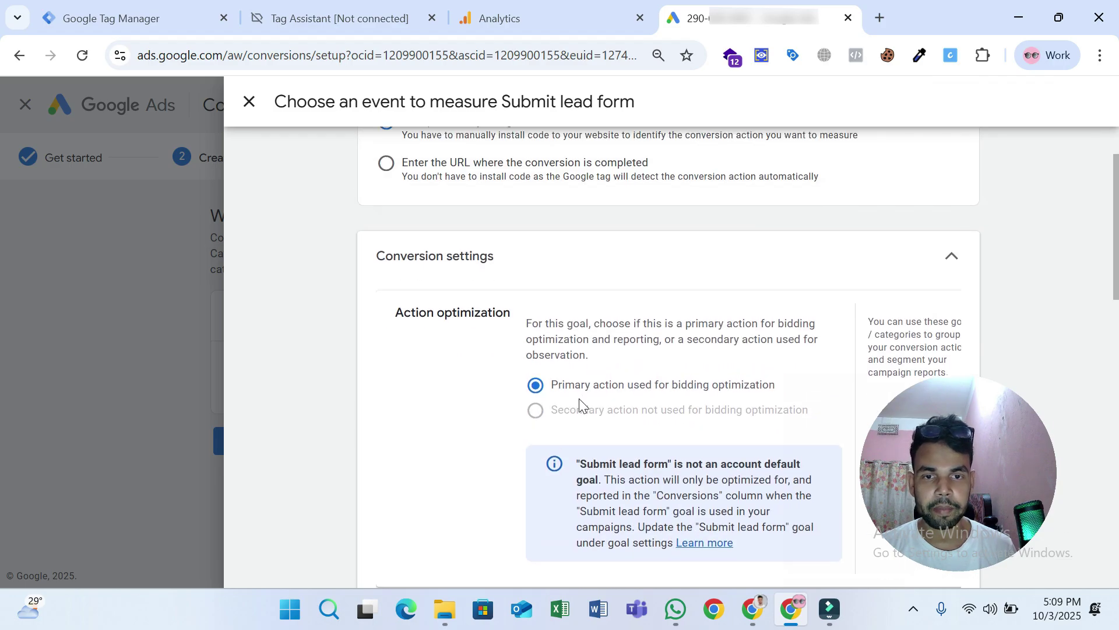
pyautogui.scroll(-5, 690, 402)
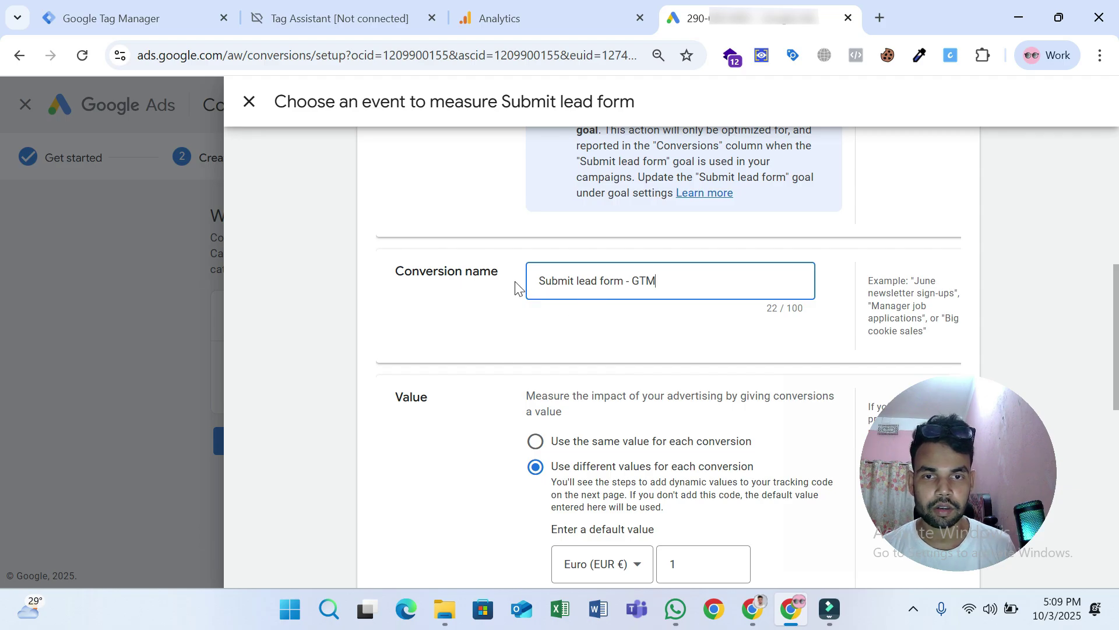
pyautogui.scroll(-1, 777, 250)
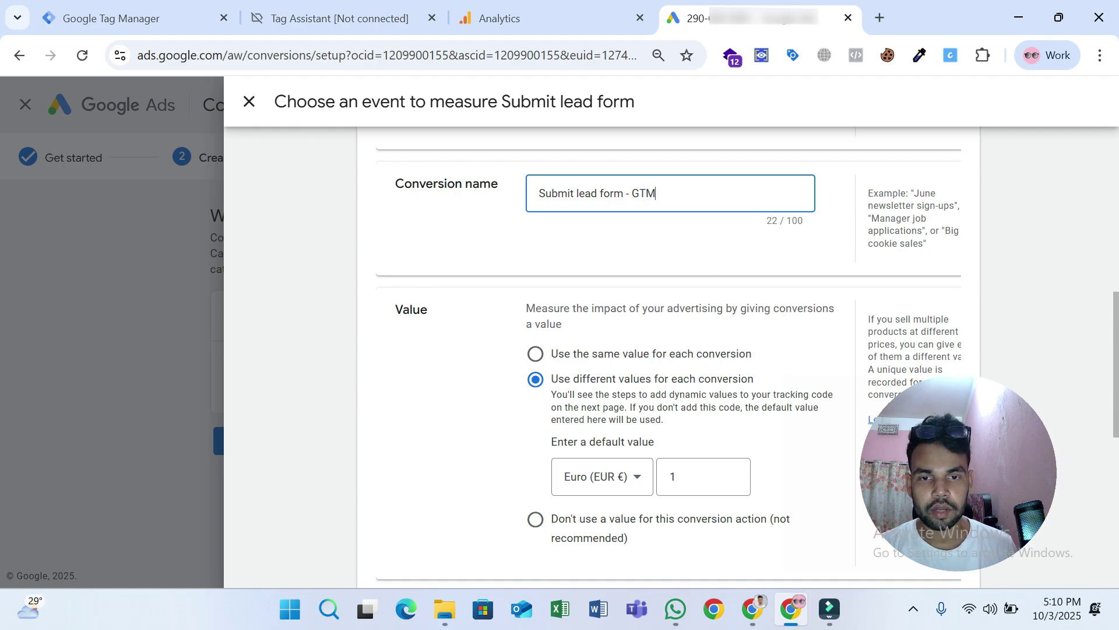
pyautogui.scroll(-1, 622, 338)
pyautogui.click(535, 266)
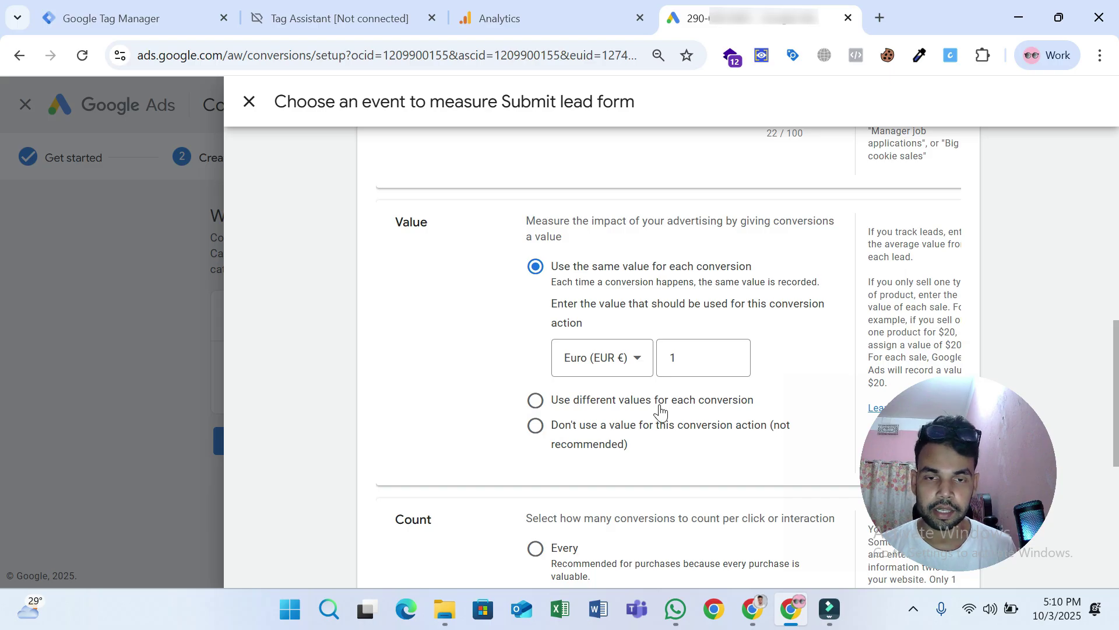
# - Keep the conversion count at One, open the account's conversions settings from Enhanced conversions, and create the Submit lead form conversion action
pyautogui.scroll(-2, 612, 251)
pyautogui.scroll(-1, 554, 343)
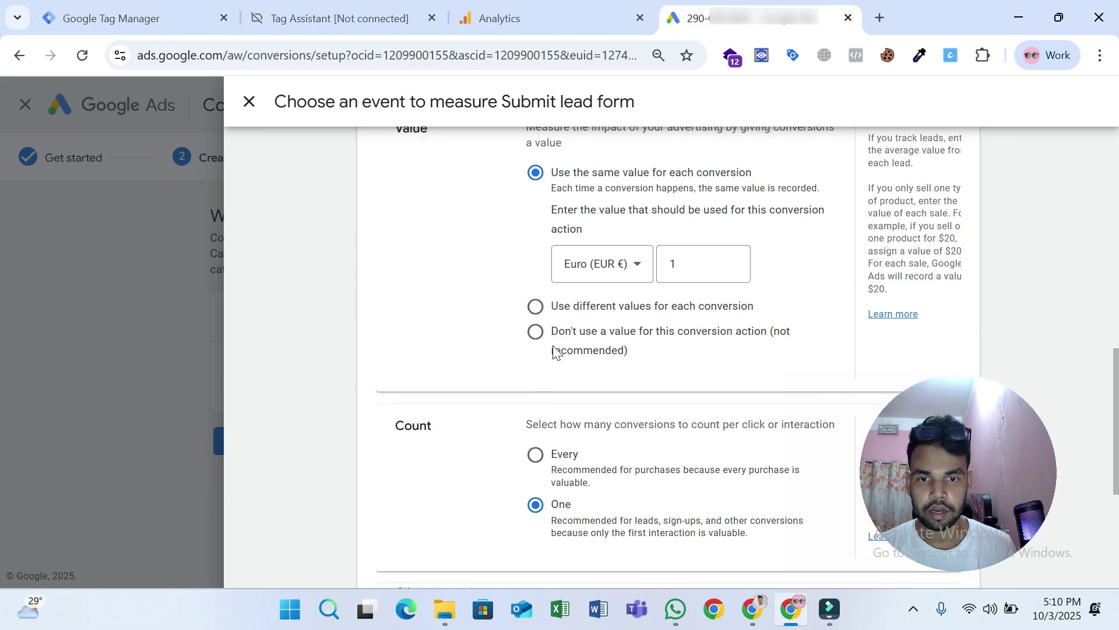
pyautogui.scroll(-1, 463, 377)
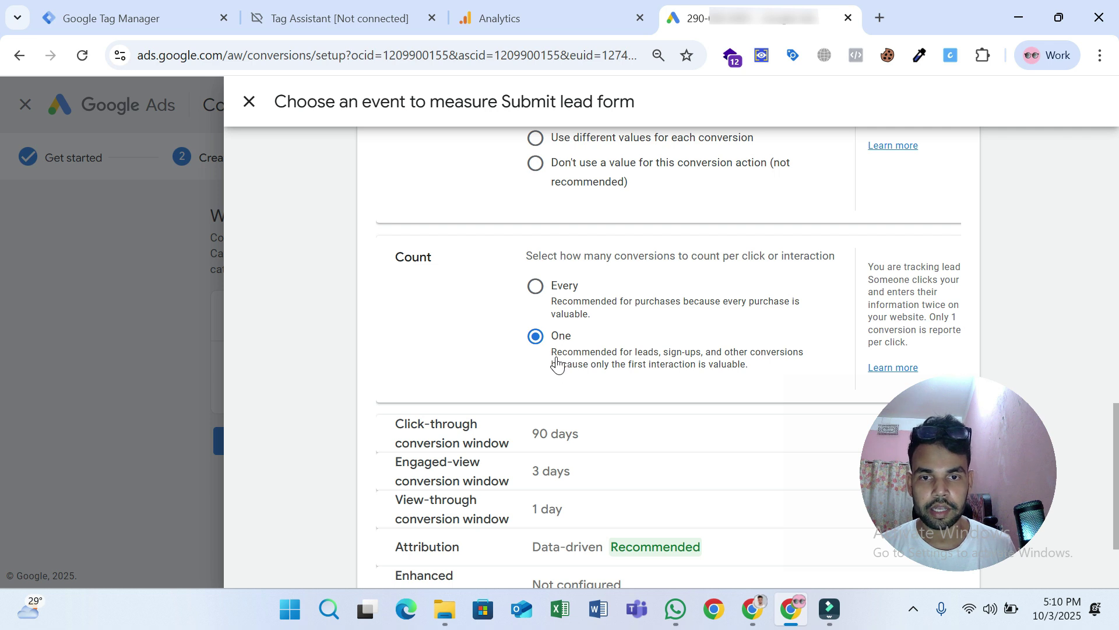
pyautogui.scroll(-2, 647, 364)
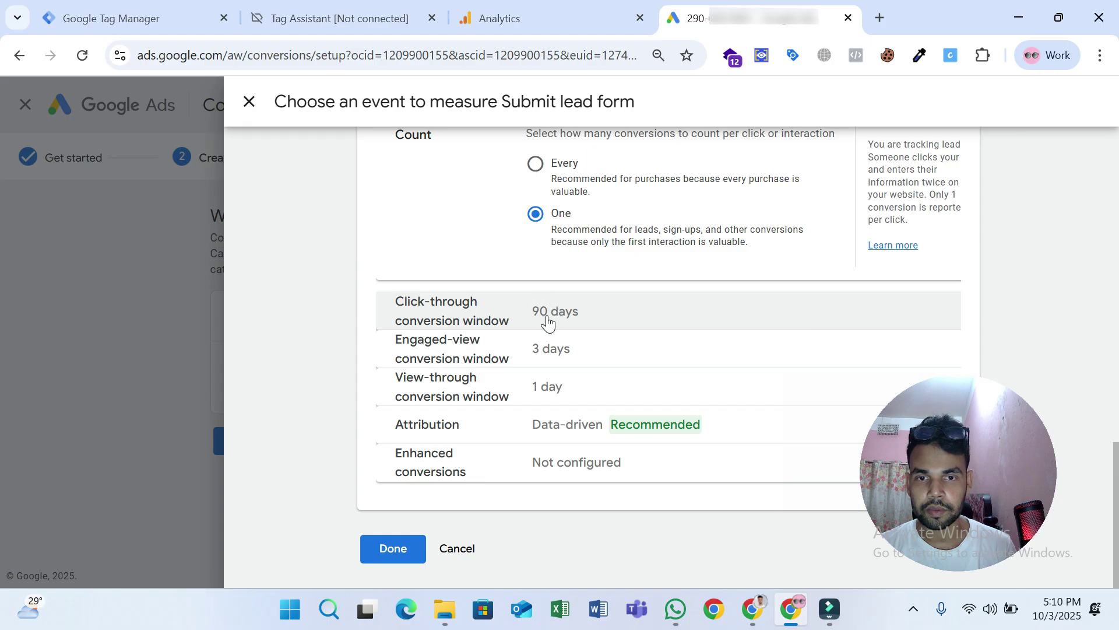
pyautogui.click(554, 467)
pyautogui.scroll(-3, 612, 345)
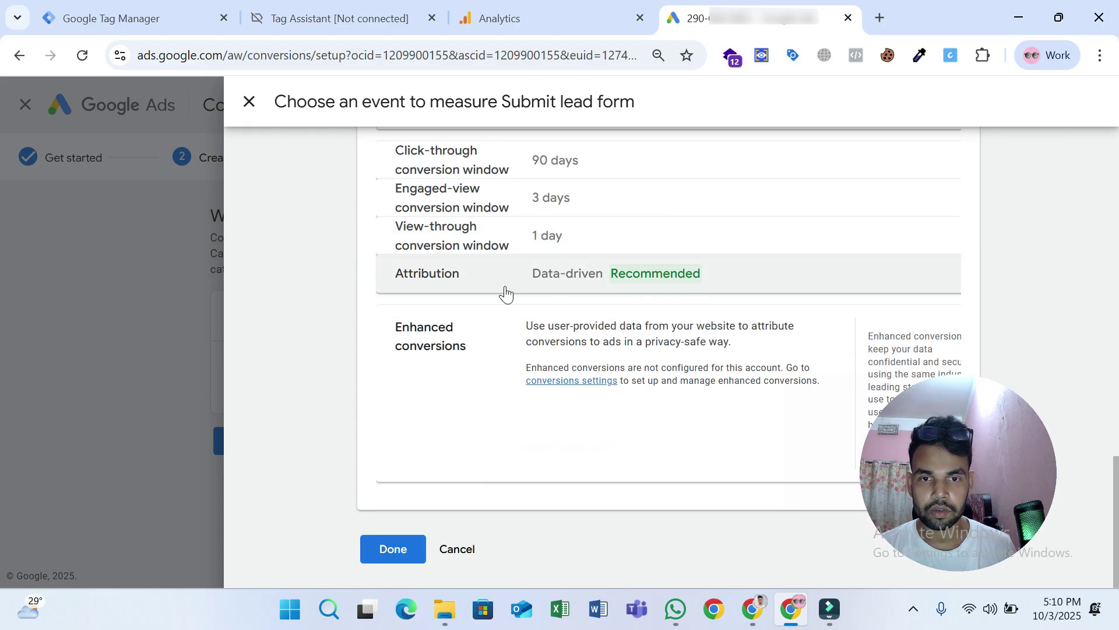
pyautogui.click(549, 384)
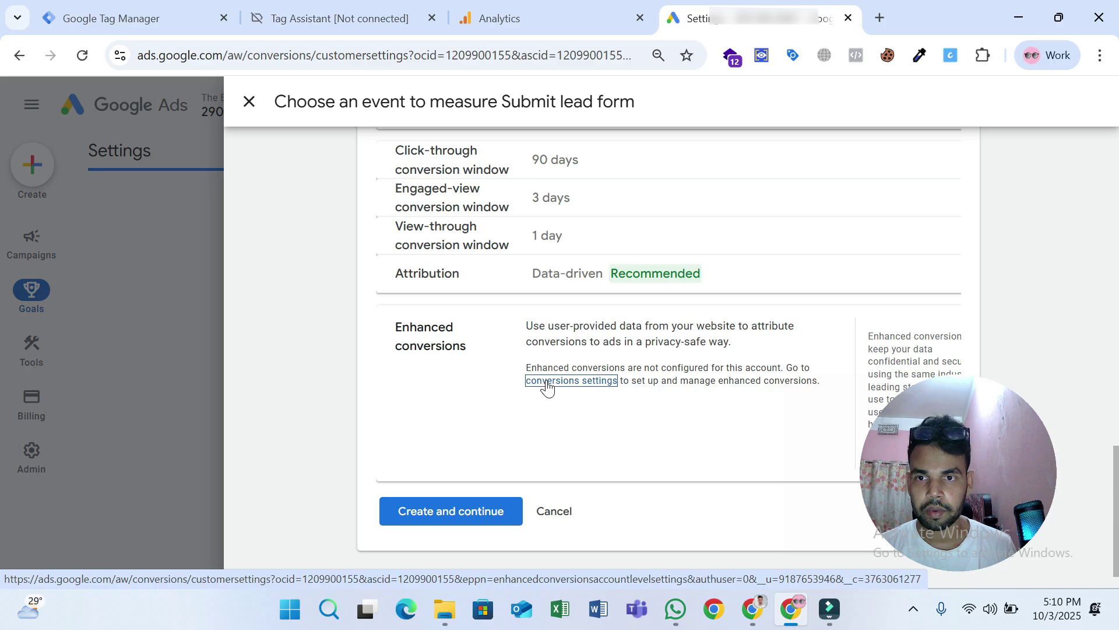
pyautogui.scroll(-1, 571, 367)
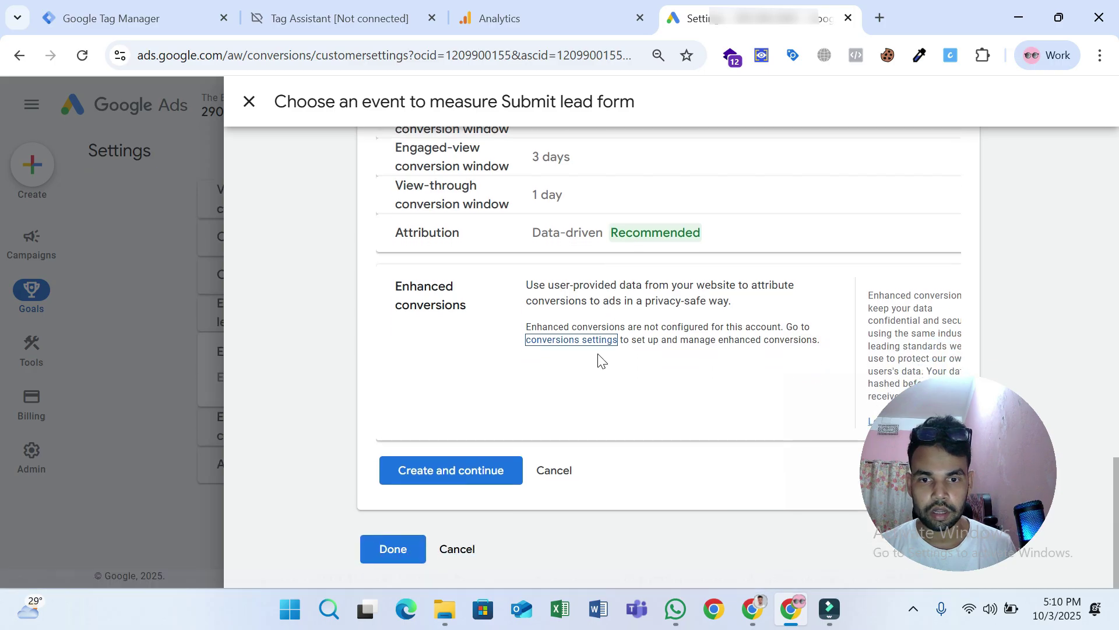
pyautogui.click(458, 478)
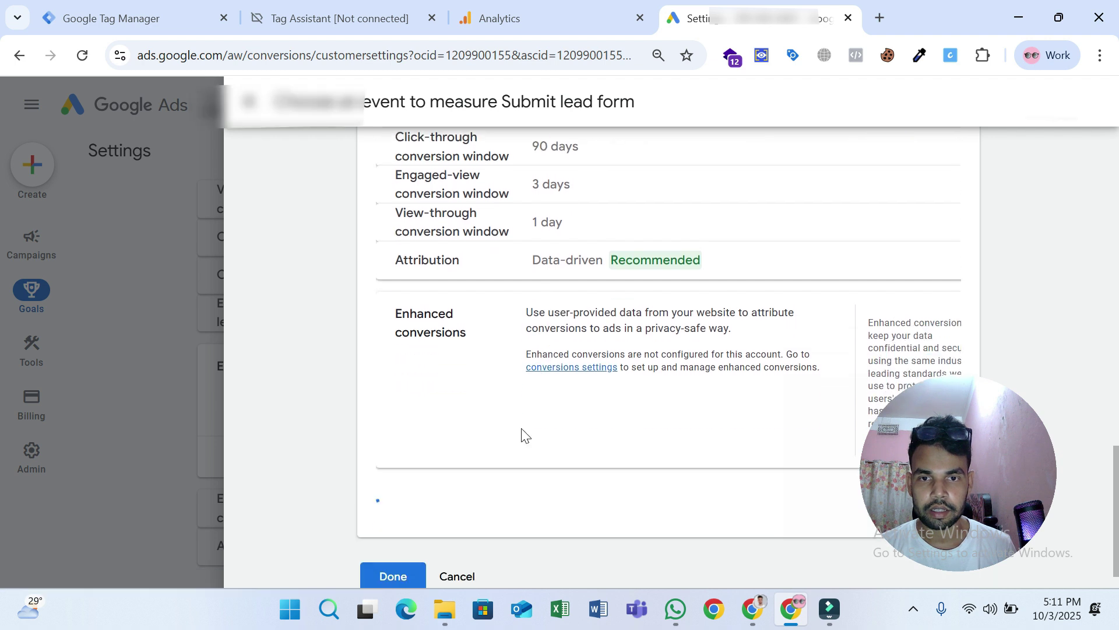
pyautogui.click(394, 550)
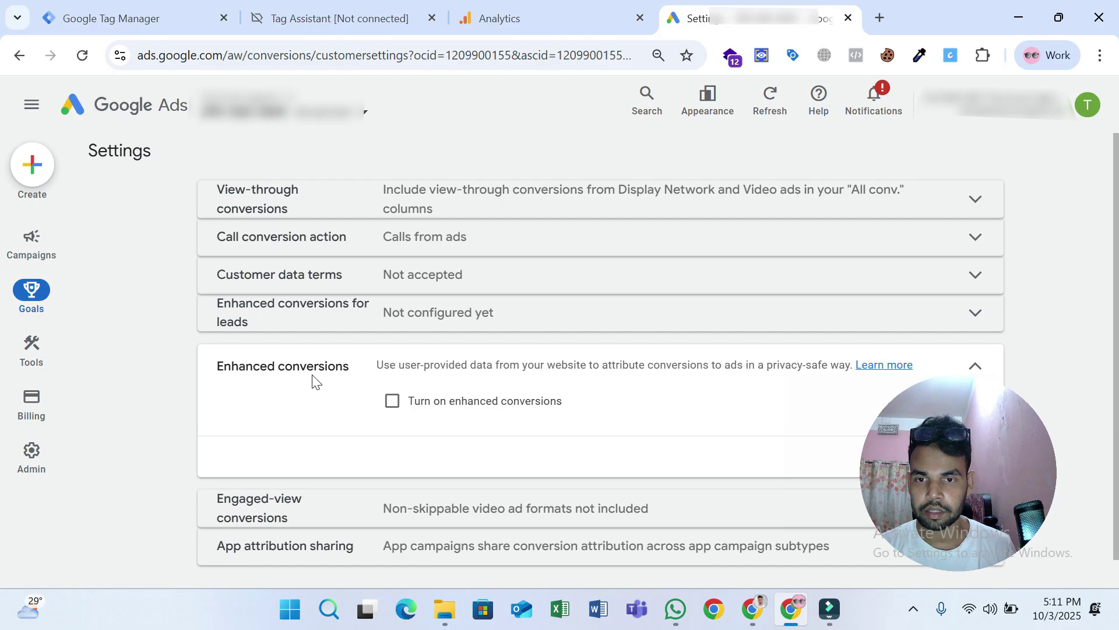
# - Turn on enhanced conversions with Google Tag Manager as the method for user-provided data, and save the setting
pyautogui.click(393, 401)
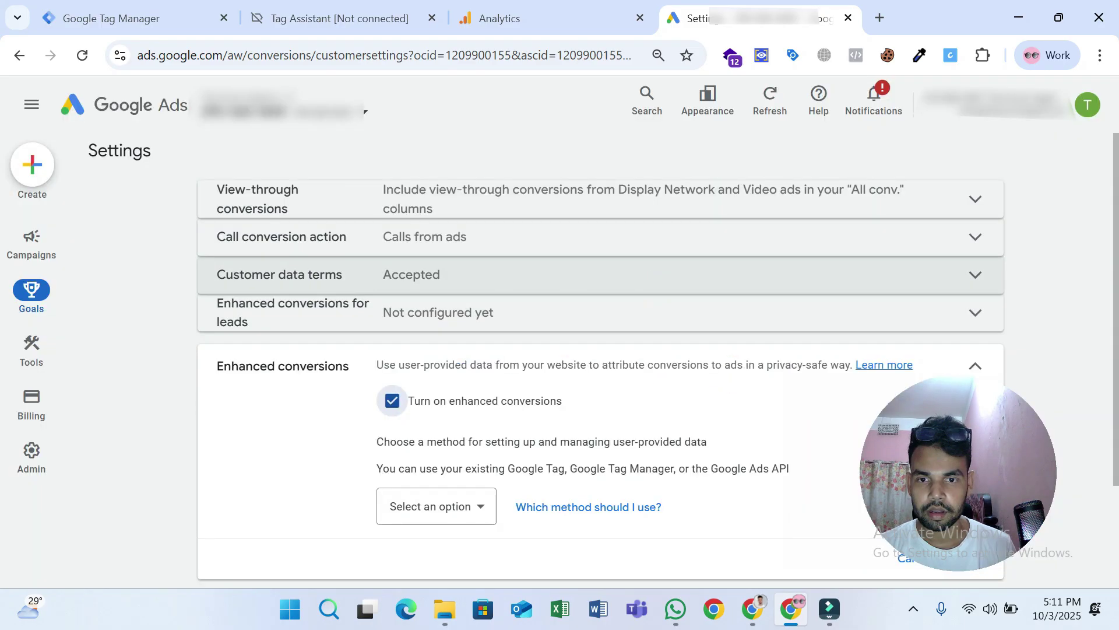
pyautogui.scroll(-2, 482, 425)
pyautogui.click(449, 419)
pyautogui.click(466, 475)
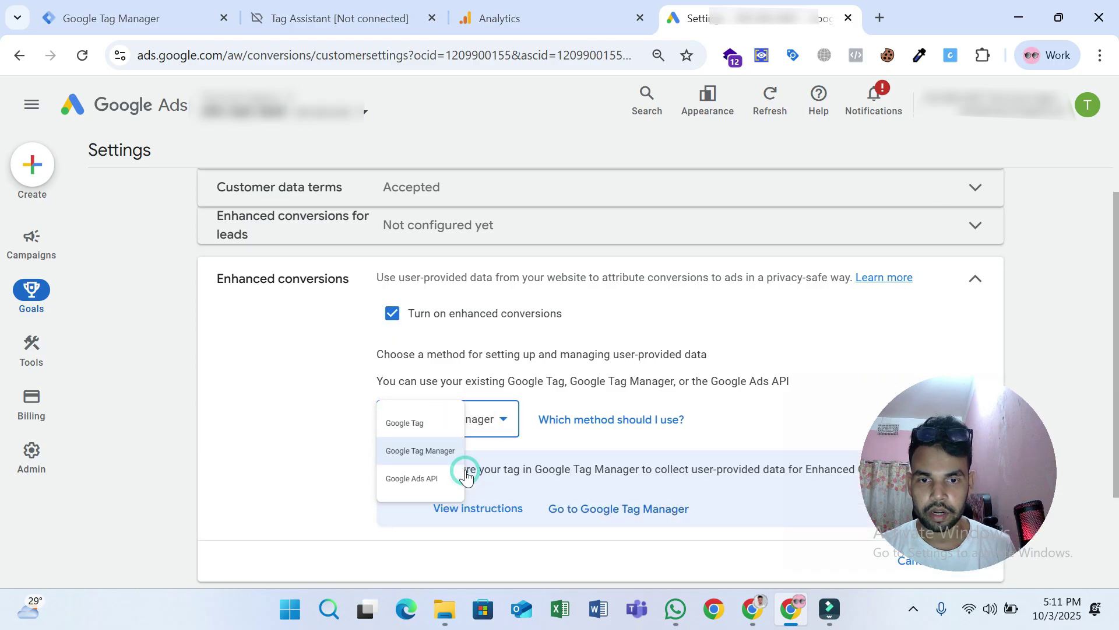
pyautogui.scroll(-2, 466, 466)
pyautogui.click(972, 427)
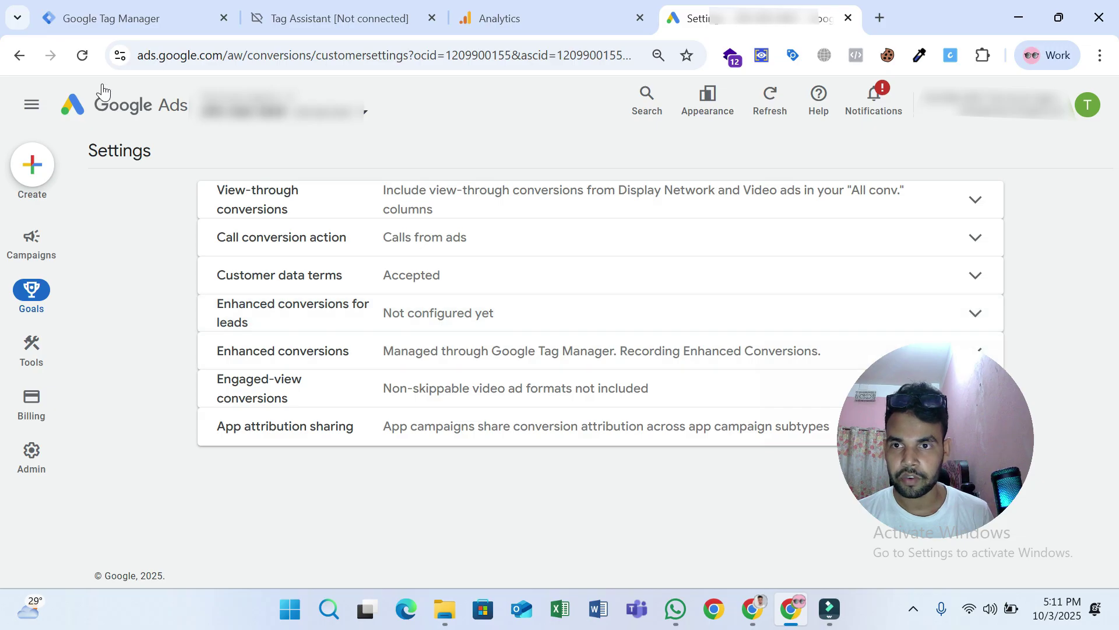
# - Open the details of the Submit lead form - GTM conversion action from the goals summary
pyautogui.click(91, 57)
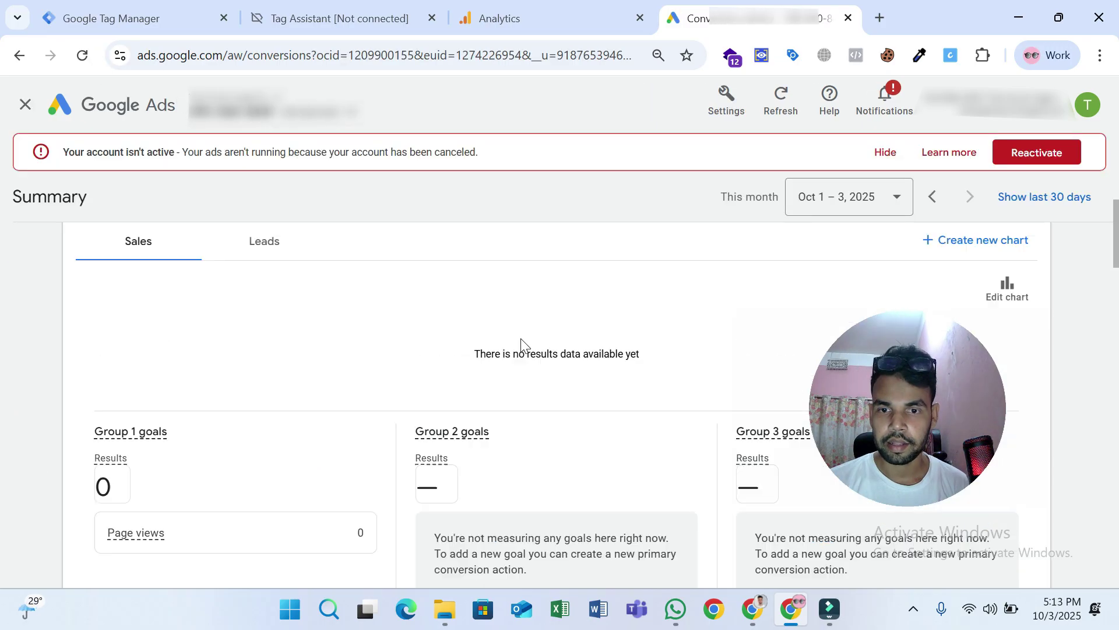
pyautogui.scroll(-10, 562, 346)
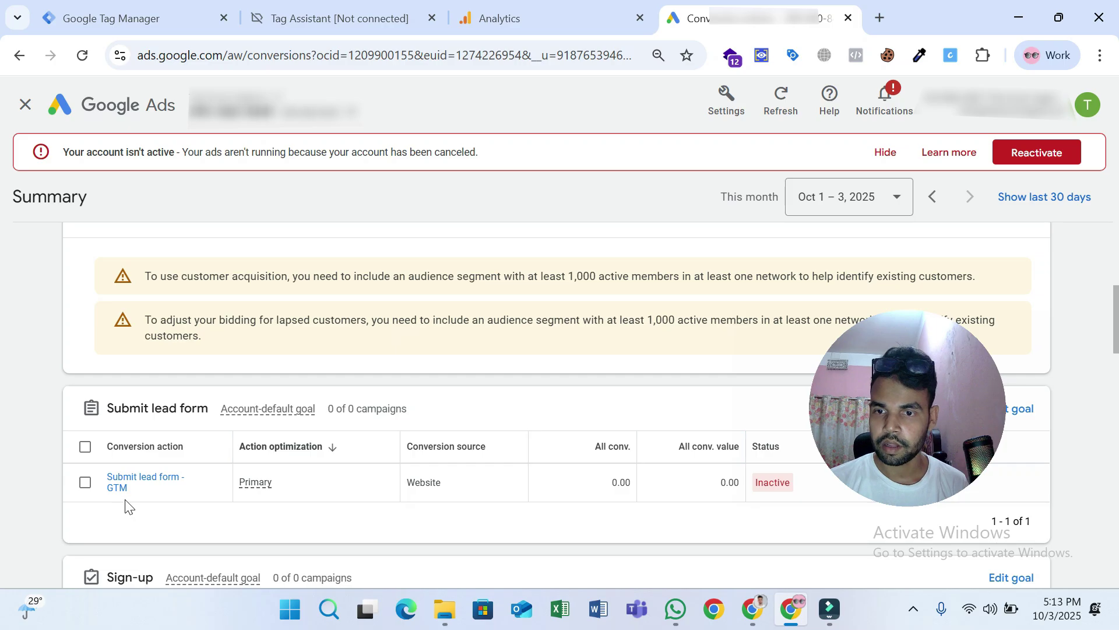
pyautogui.scroll(-3, 499, 467)
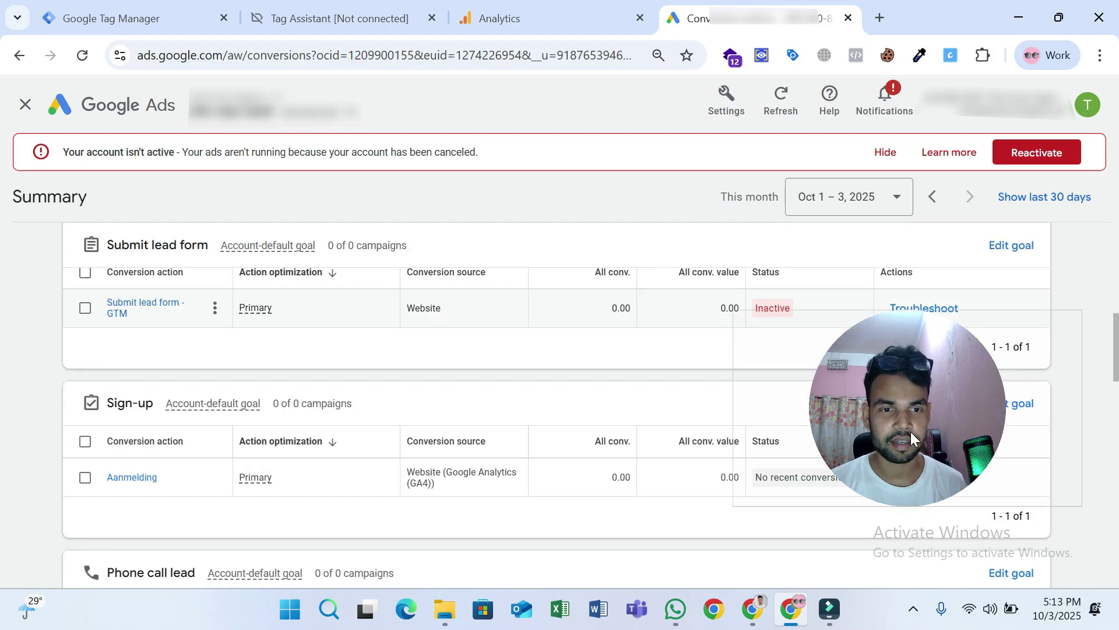
pyautogui.moveTo(911, 431); pyautogui.dragTo(908, 499)
pyautogui.click(111, 307)
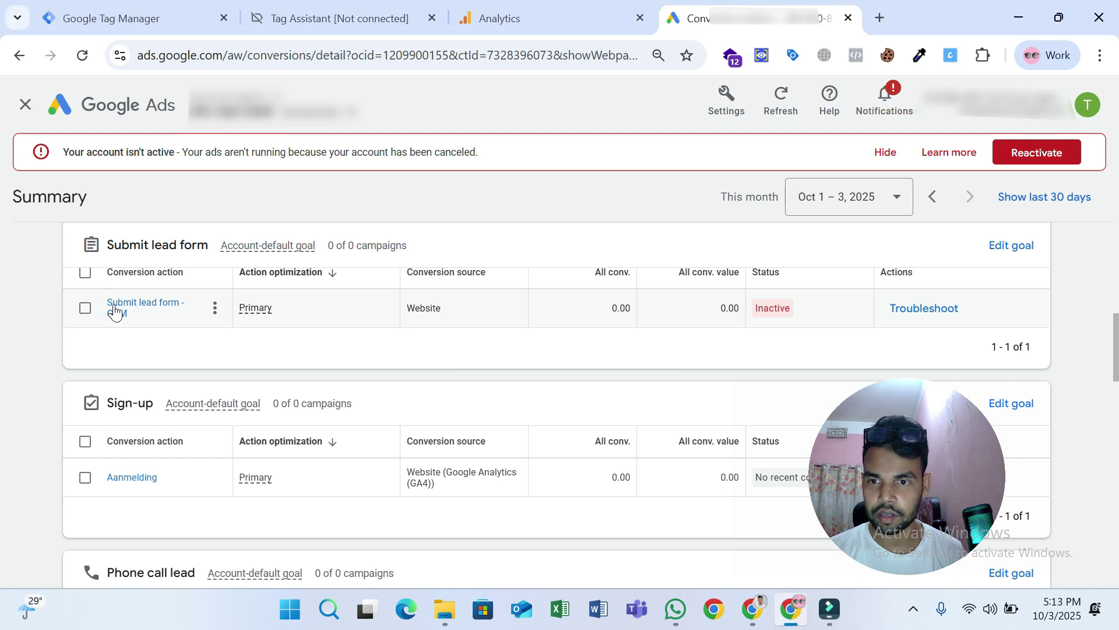
# - Show the conversion action's tag setup instructions for installing with Google Tag Manager
pyautogui.scroll(-3, 682, 350)
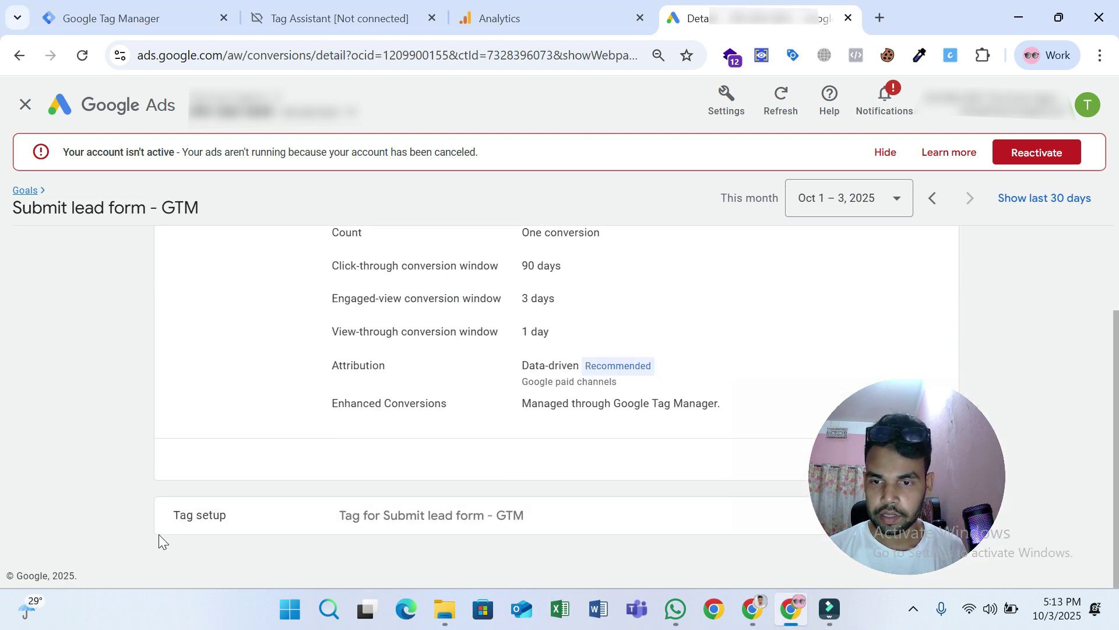
pyautogui.click(359, 519)
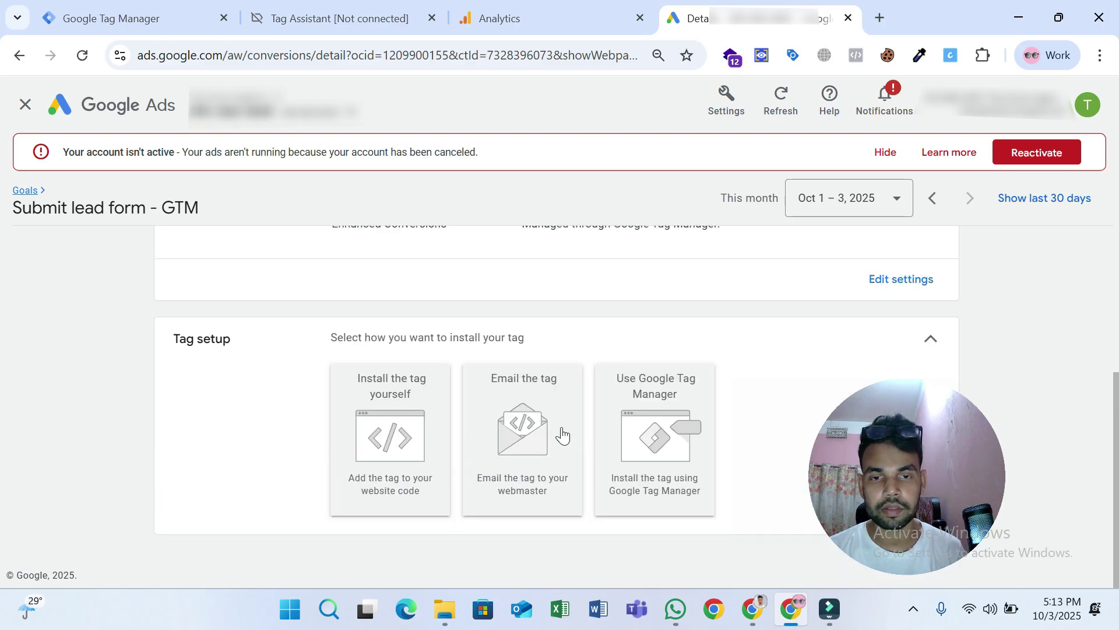
pyautogui.click(656, 434)
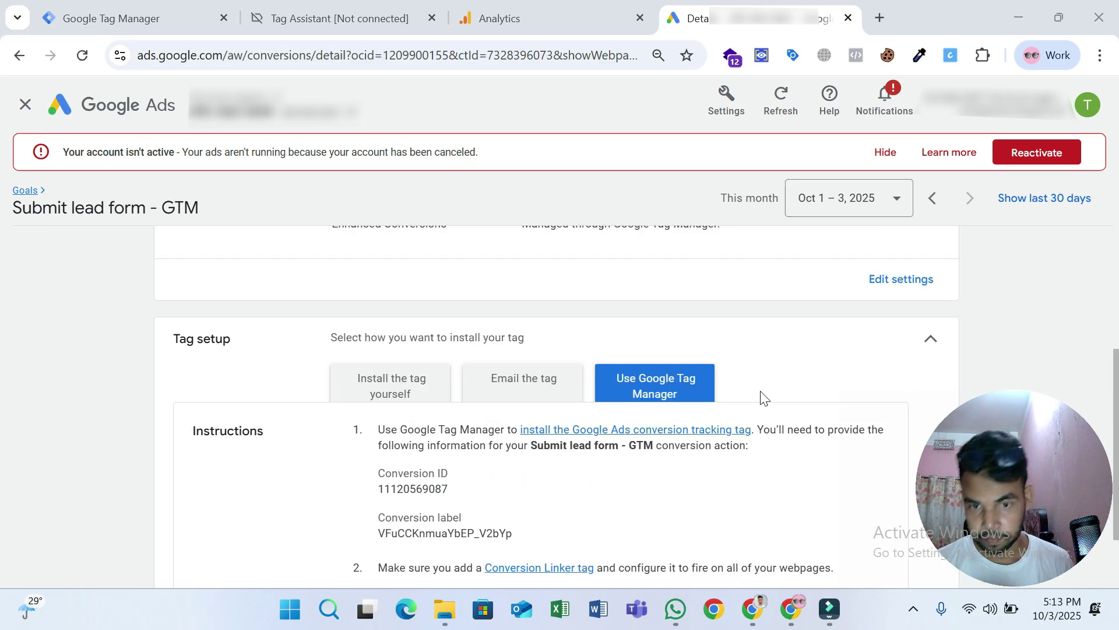
pyautogui.scroll(-2, 741, 408)
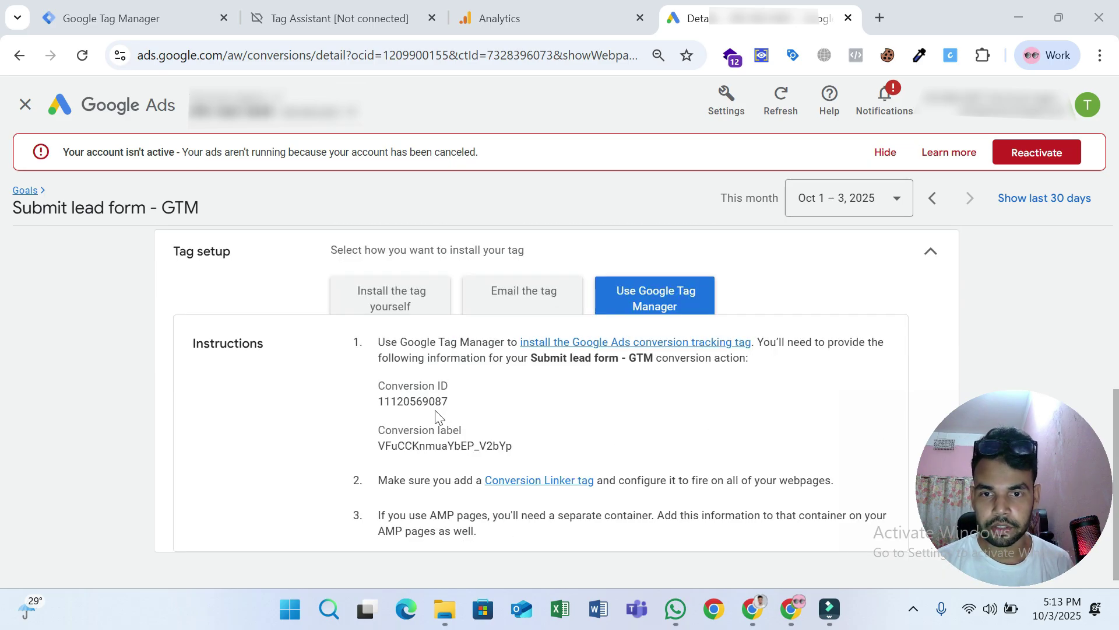
# - Copy the Conversion ID from the Google Tag Manager instructions
pyautogui.doubleClick(418, 403)
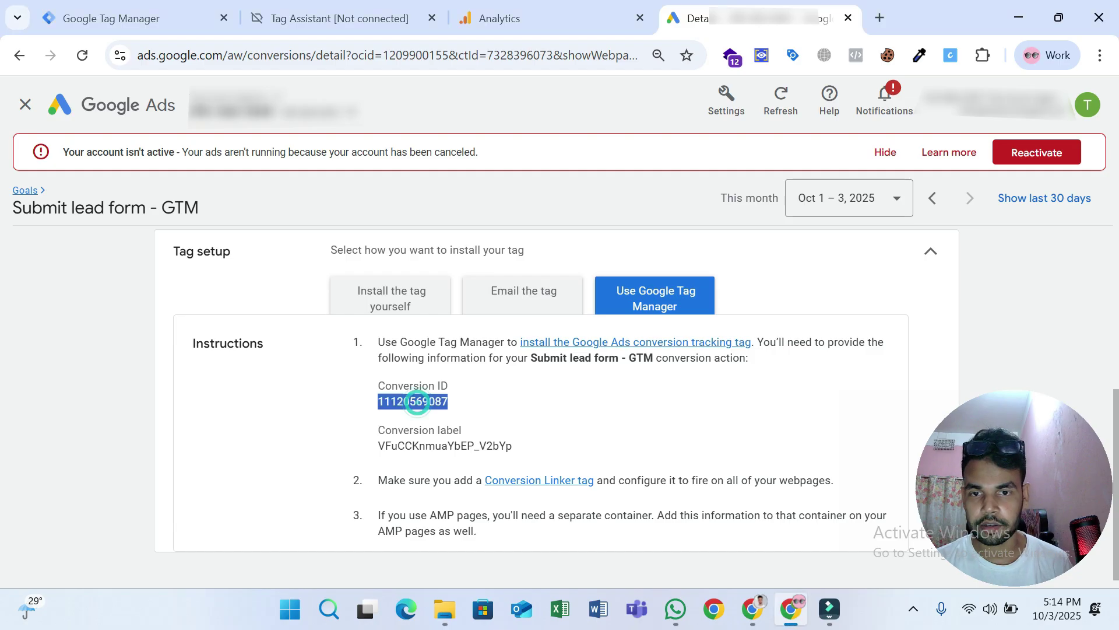
pyautogui.rightClick(417, 402)
pyautogui.click(448, 218)
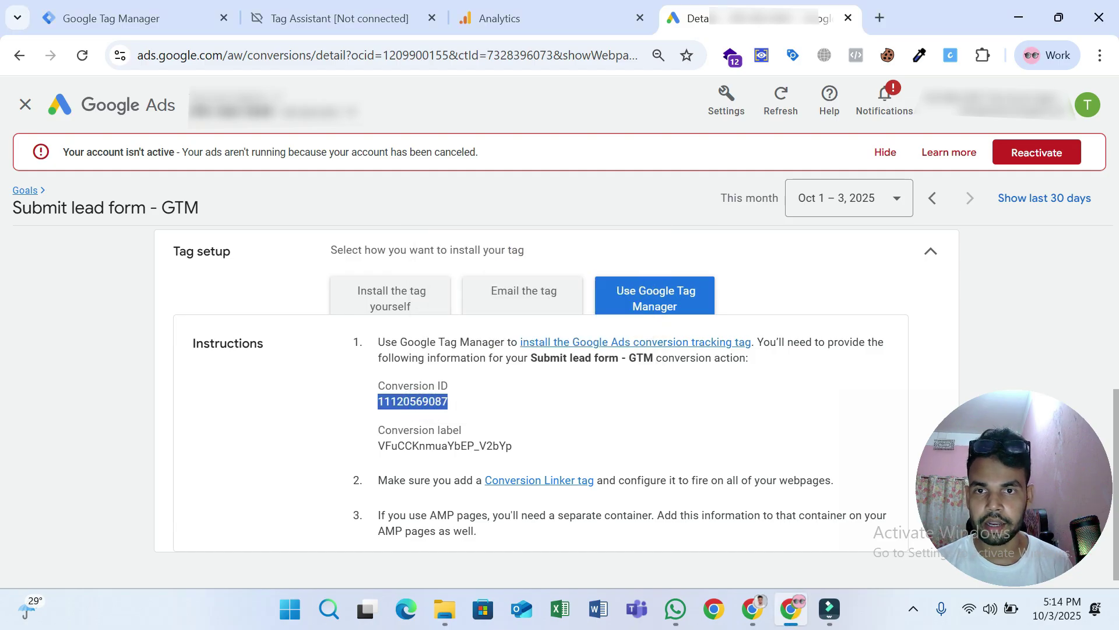
# - Switch to Google Tag Manager, where the untitled Google Ads Conversion Tracking tag is being configured
pyautogui.click(157, 19)
pyautogui.click(309, 339)
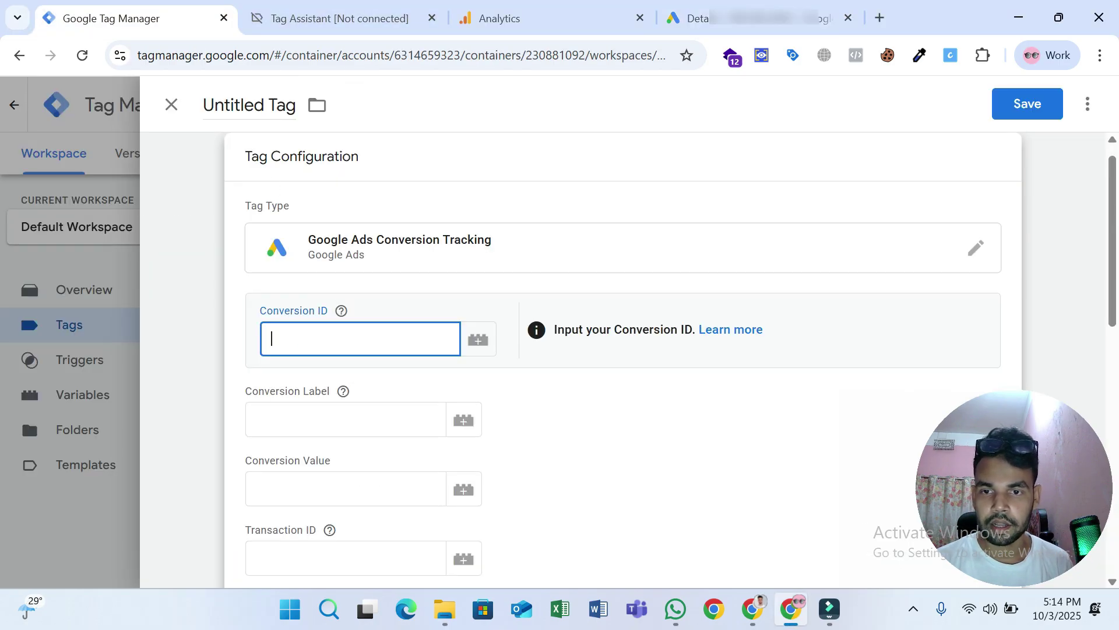
pyautogui.rightClick(311, 341)
pyautogui.click(358, 389)
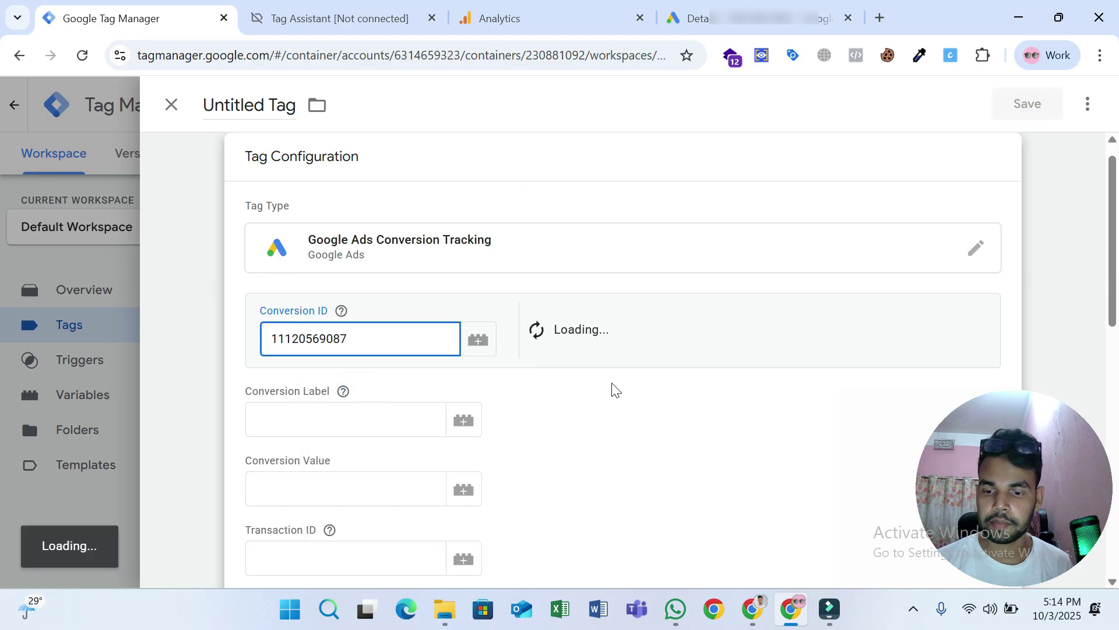
pyautogui.hotkey('ctrl', 'a')
pyautogui.press('BackSpace')
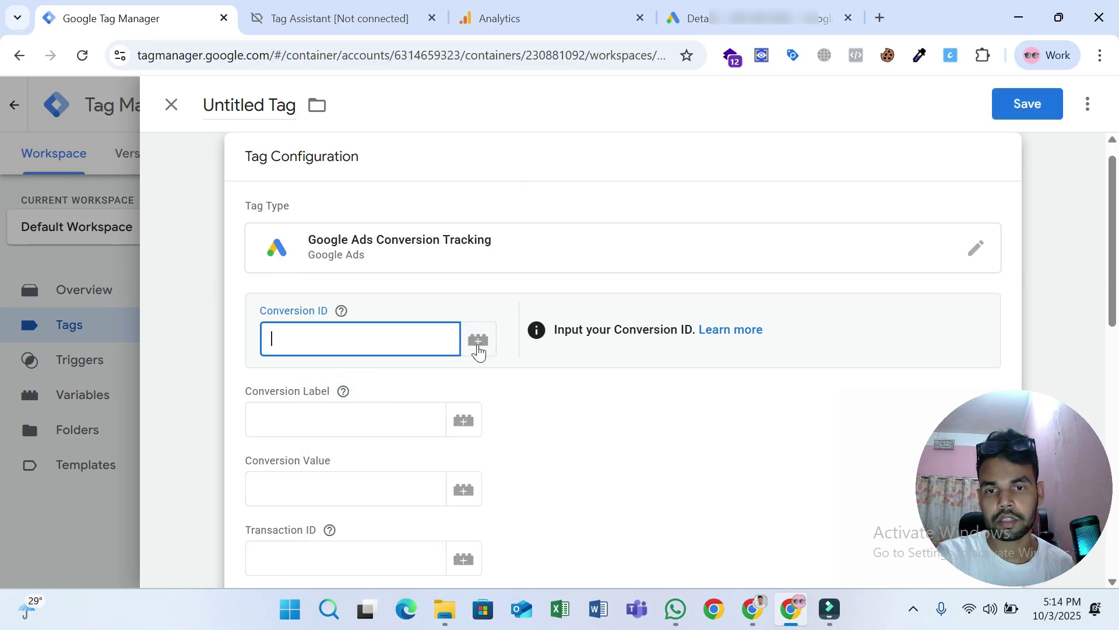
# - Create a Constant variable for the tag's Conversion ID, using the copied Conversion ID as its value
pyautogui.click(476, 343)
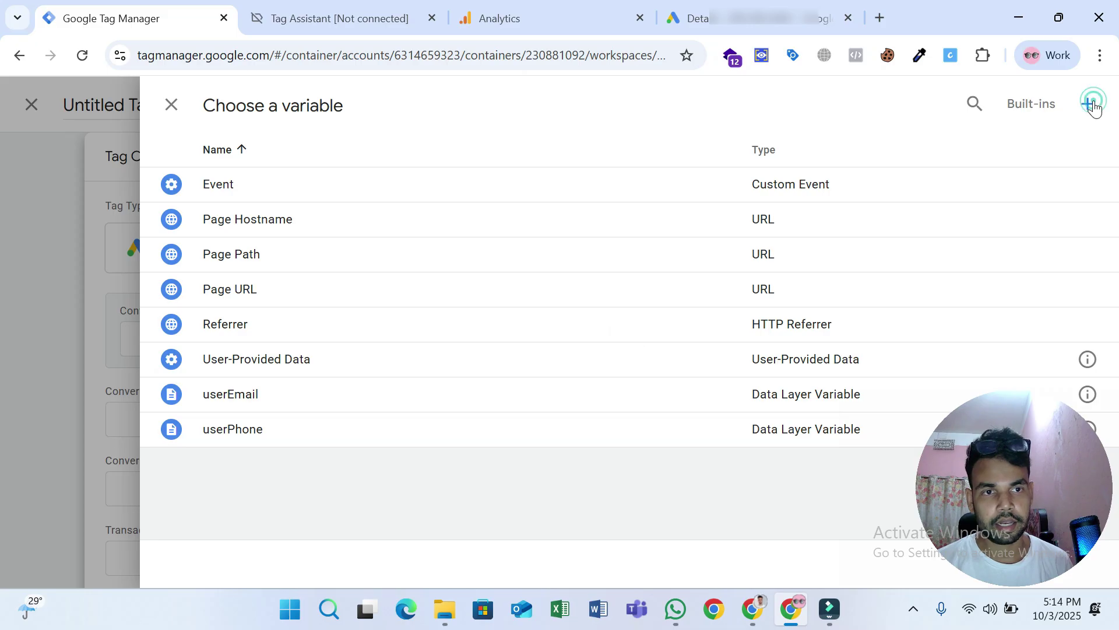
pyautogui.click(1088, 103)
pyautogui.click(547, 254)
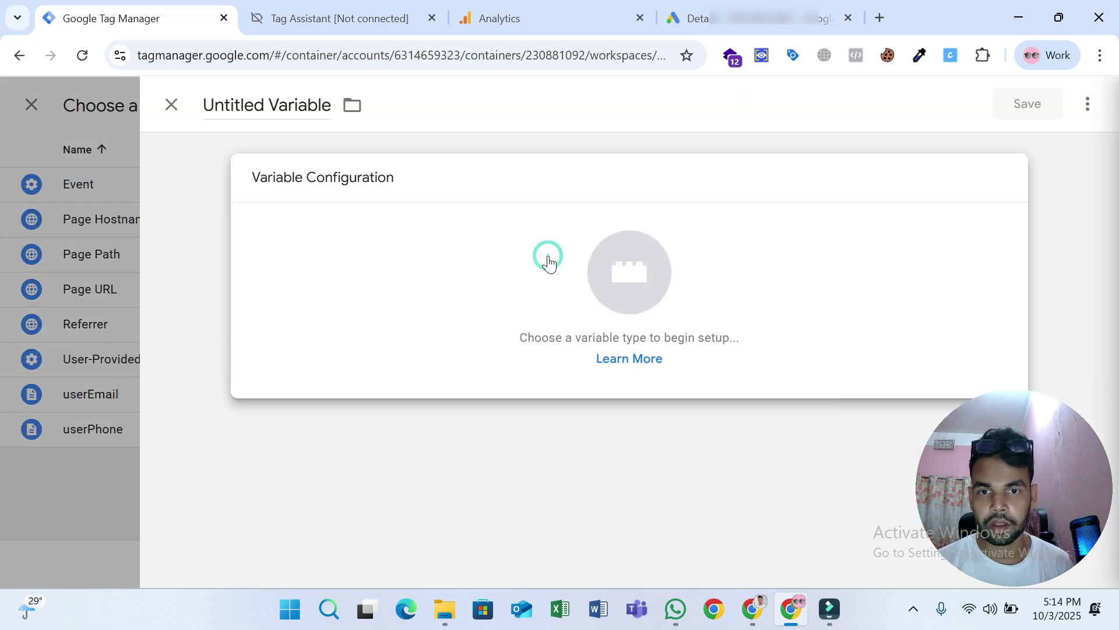
pyautogui.click(1087, 104)
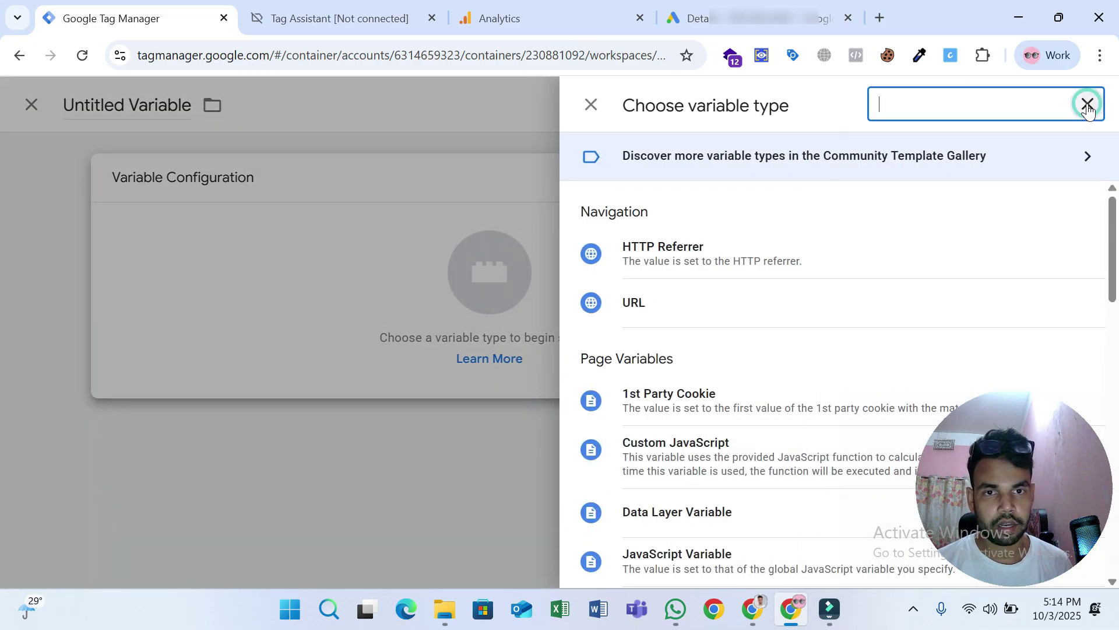
pyautogui.write('cons')
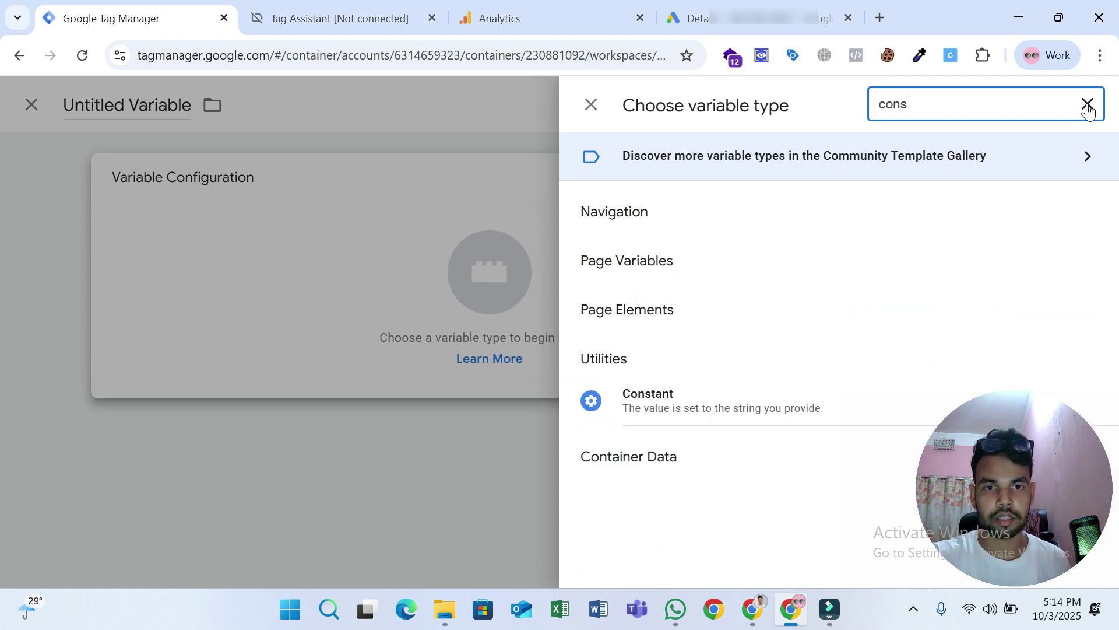
pyautogui.click(746, 400)
pyautogui.click(367, 349)
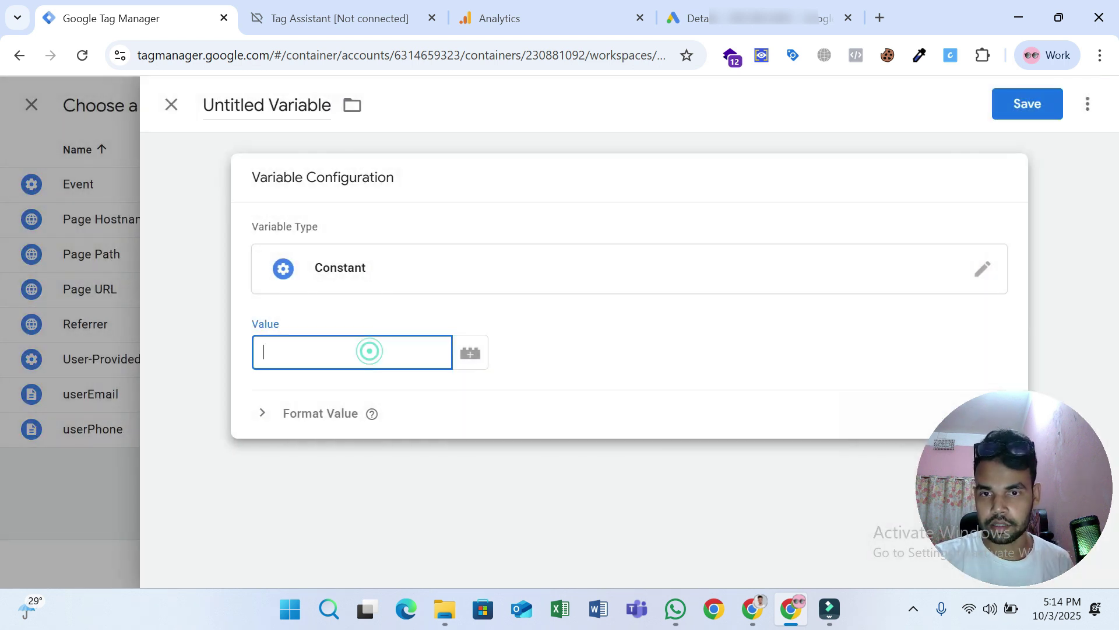
pyautogui.hotkey('ctrl', 'v')
# - Save the new constant variable under the name GADS - ID
pyautogui.click(1012, 100)
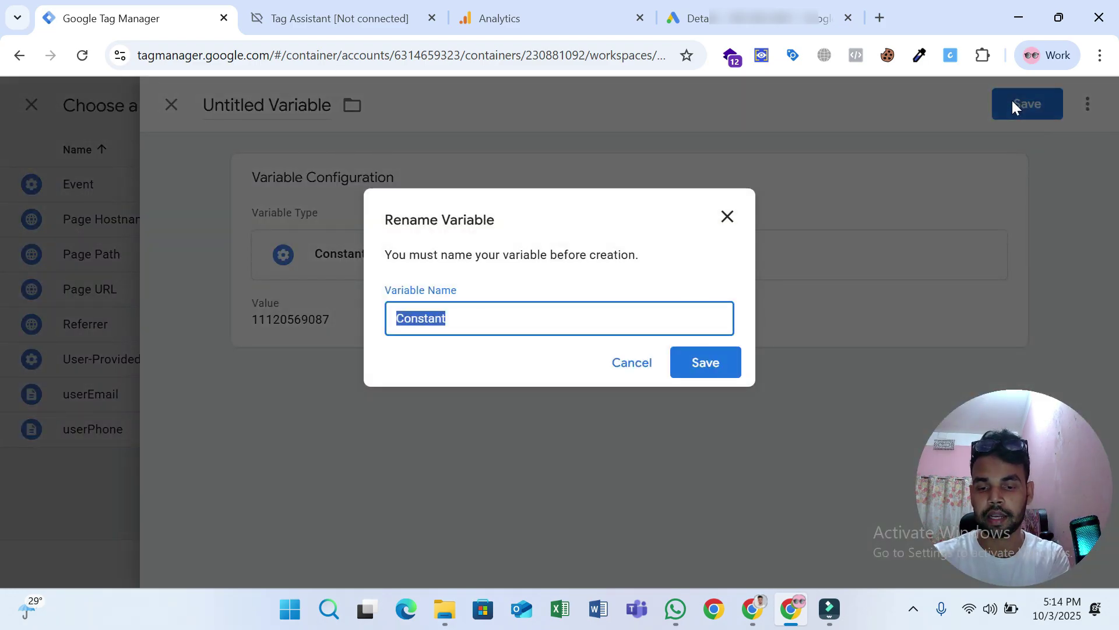
pyautogui.write('GADS - ')
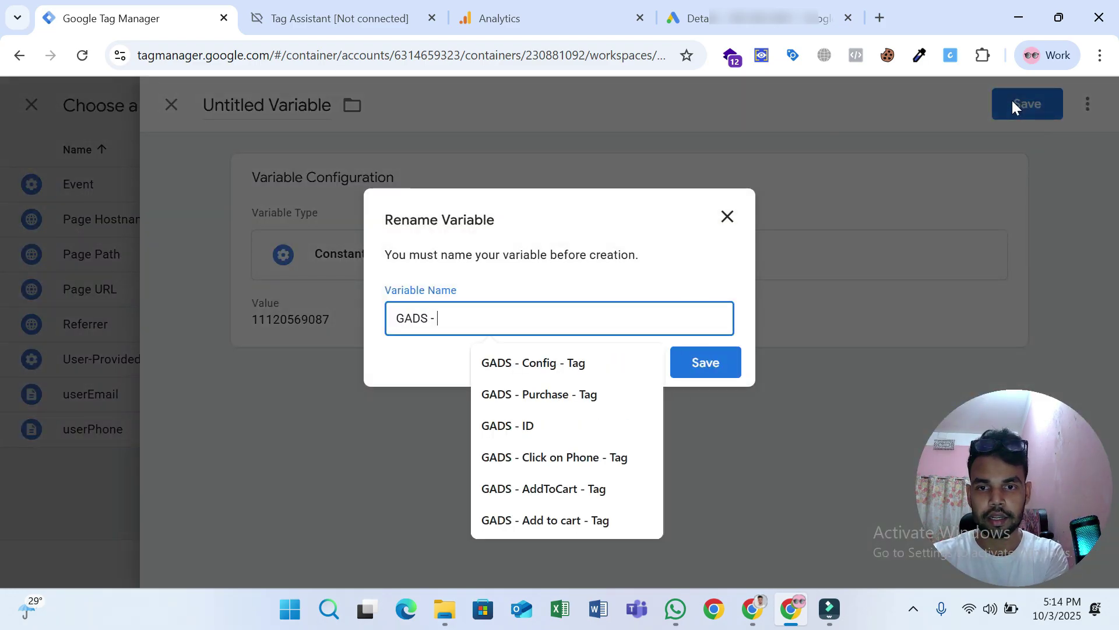
pyautogui.write('ID')
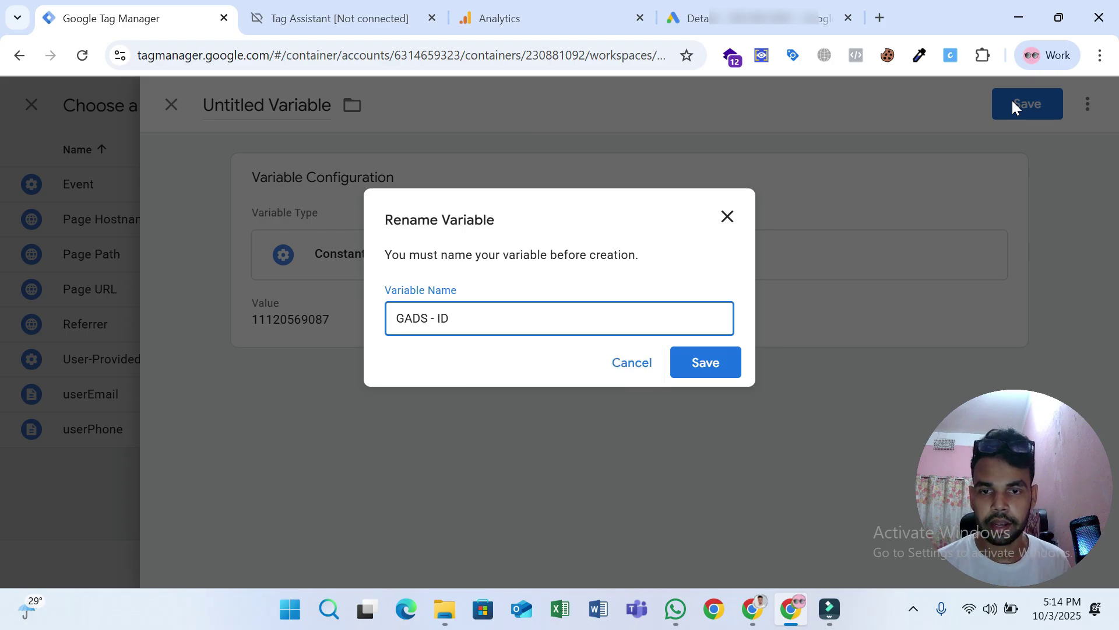
pyautogui.click(736, 355)
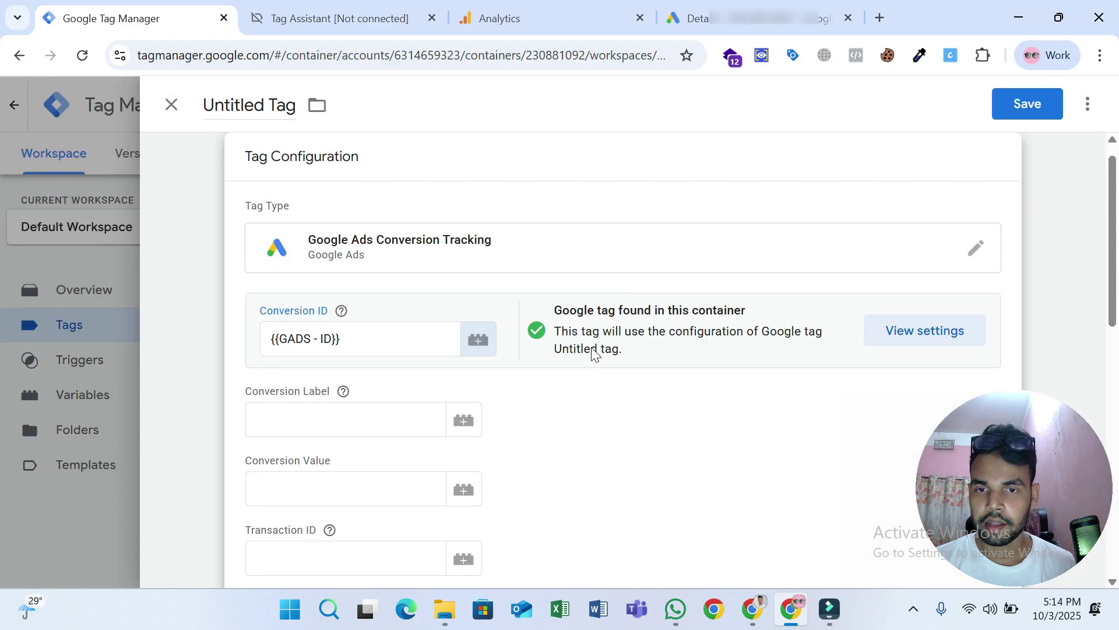
# - Switch to Google Ads and copy the Conversion label of the Submit lead form - GTM conversion action
pyautogui.scroll(-3, 249, 318)
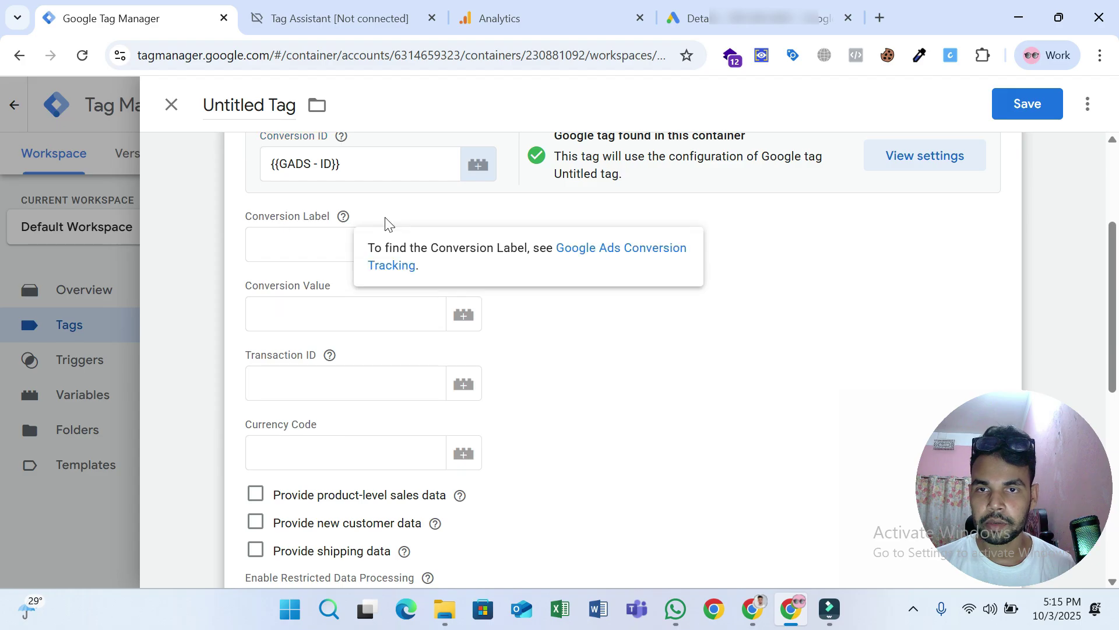
pyautogui.click(690, 18)
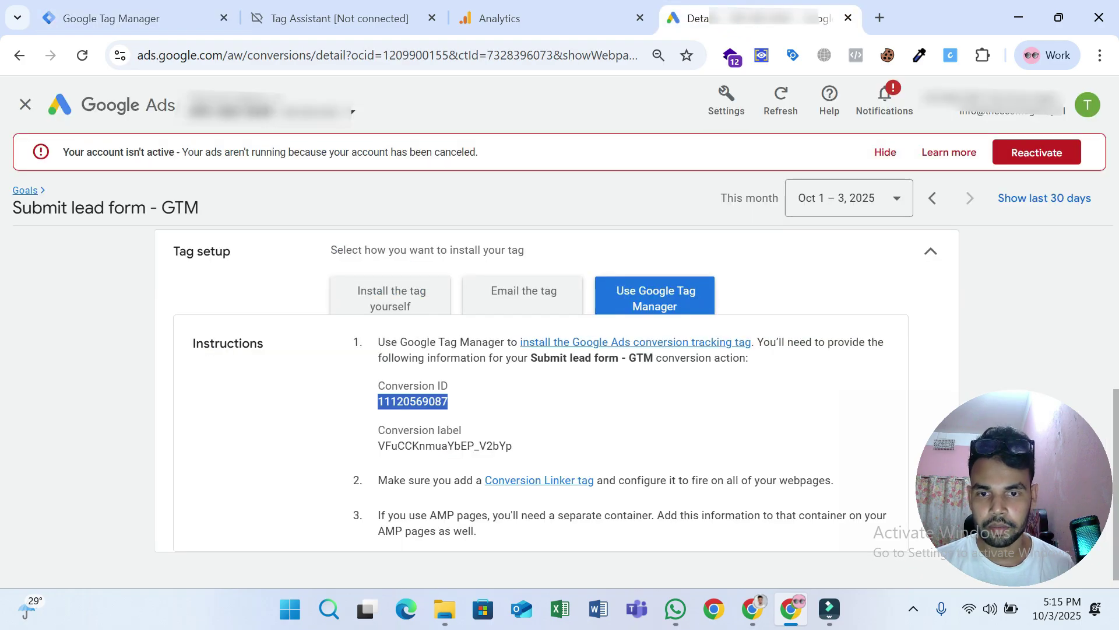
pyautogui.doubleClick(439, 444)
pyautogui.rightClick(439, 444)
pyautogui.click(474, 257)
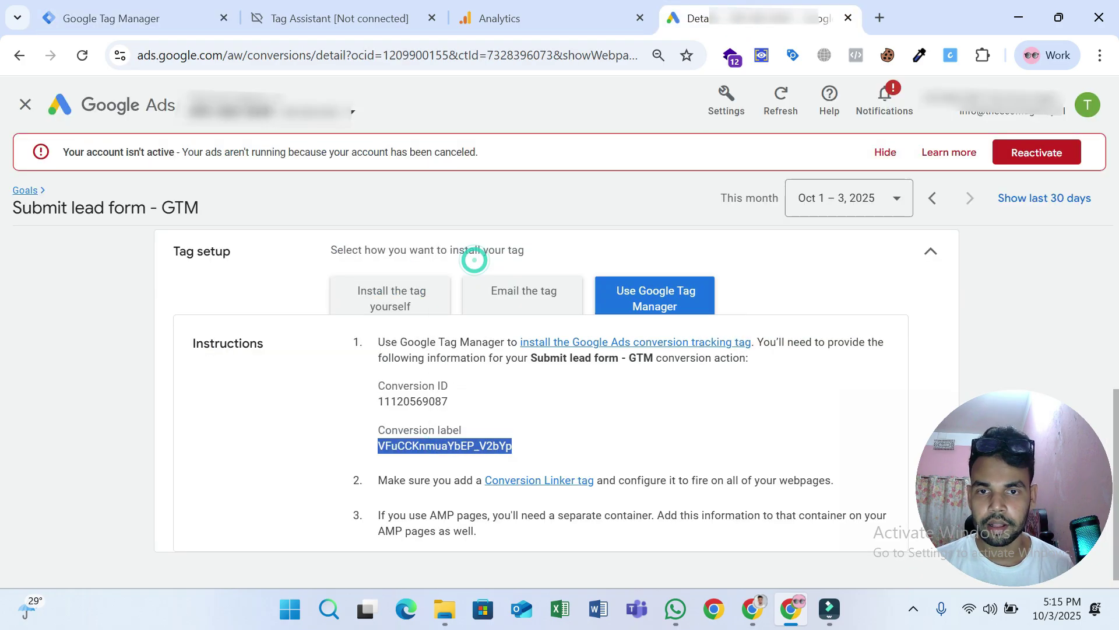
# - Return to Google Tag Manager and enter the copied label as the conversion tag's Conversion Label
pyautogui.click(190, 24)
pyautogui.click(280, 244)
pyautogui.rightClick(295, 244)
pyautogui.click(312, 385)
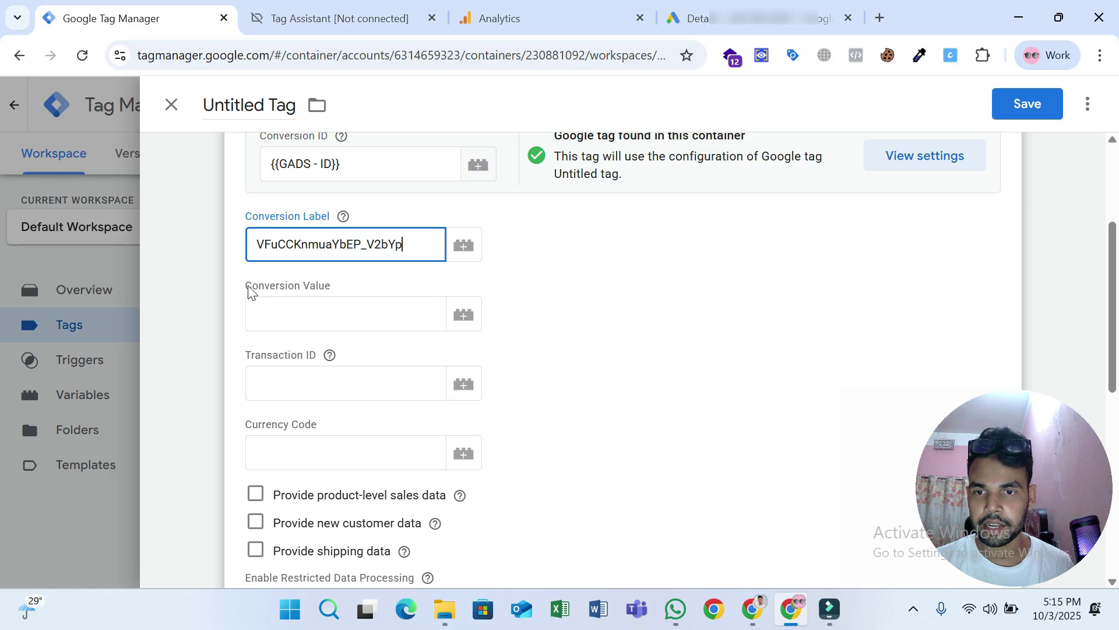
pyautogui.moveTo(248, 285); pyautogui.dragTo(321, 282)
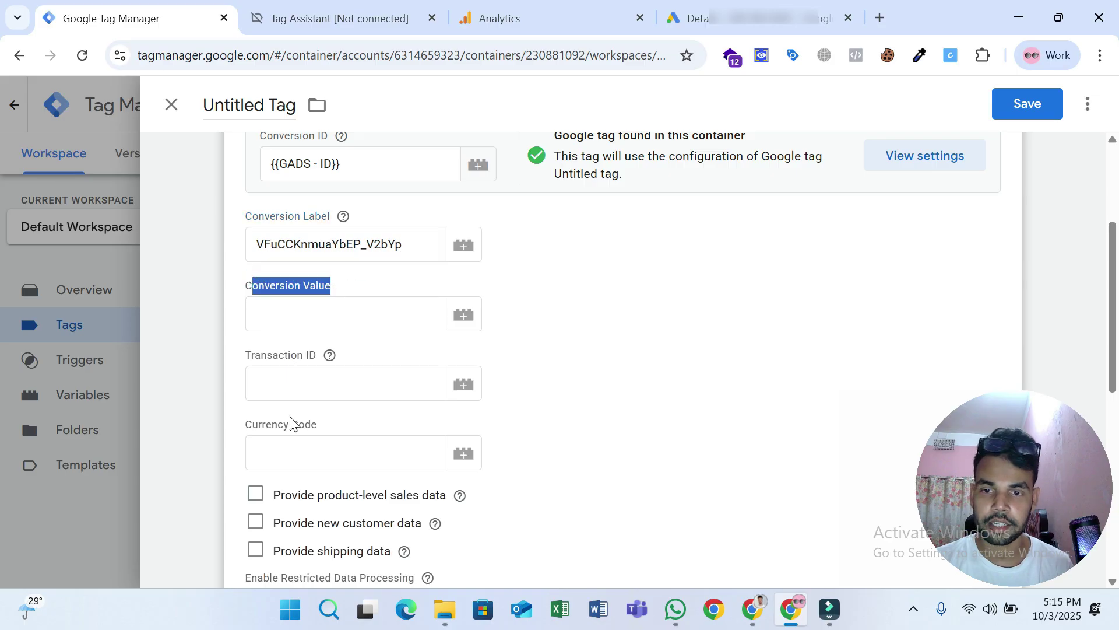
pyautogui.click(341, 313)
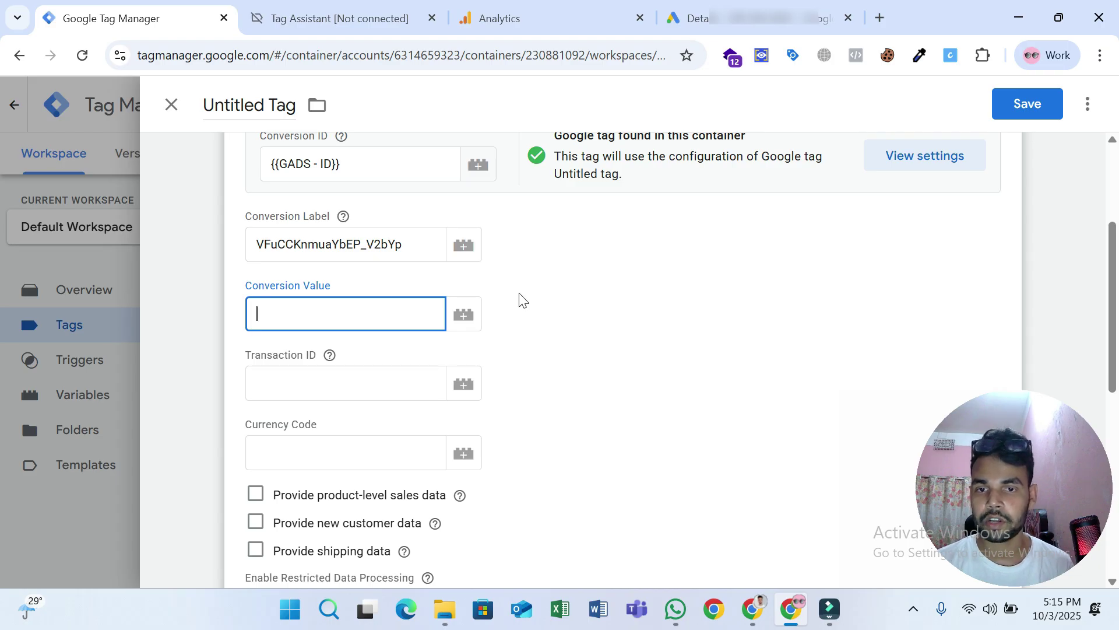
# - Assign Form Submission - Trigger as the firing trigger of the Google Ads Conversion Tracking tag
pyautogui.scroll(-7, 601, 385)
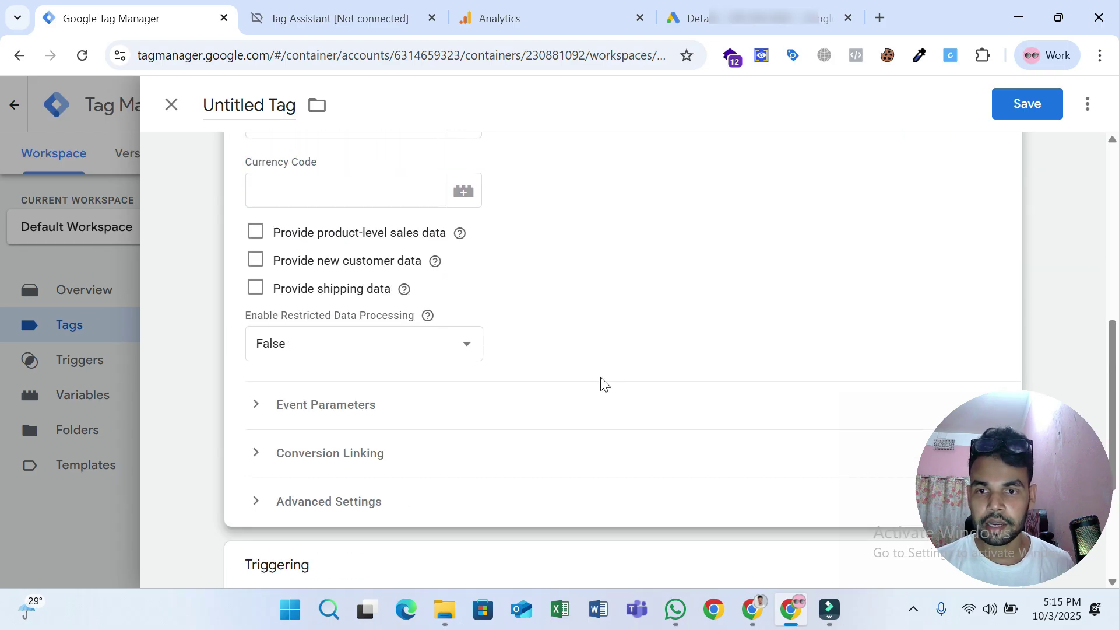
pyautogui.click(380, 392)
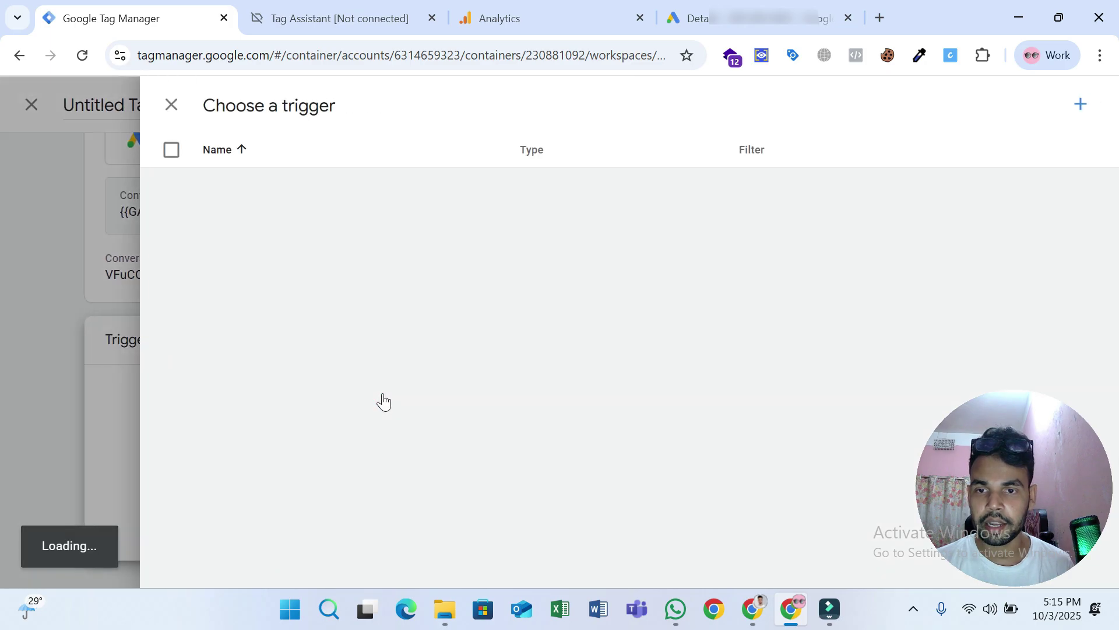
pyautogui.click(244, 257)
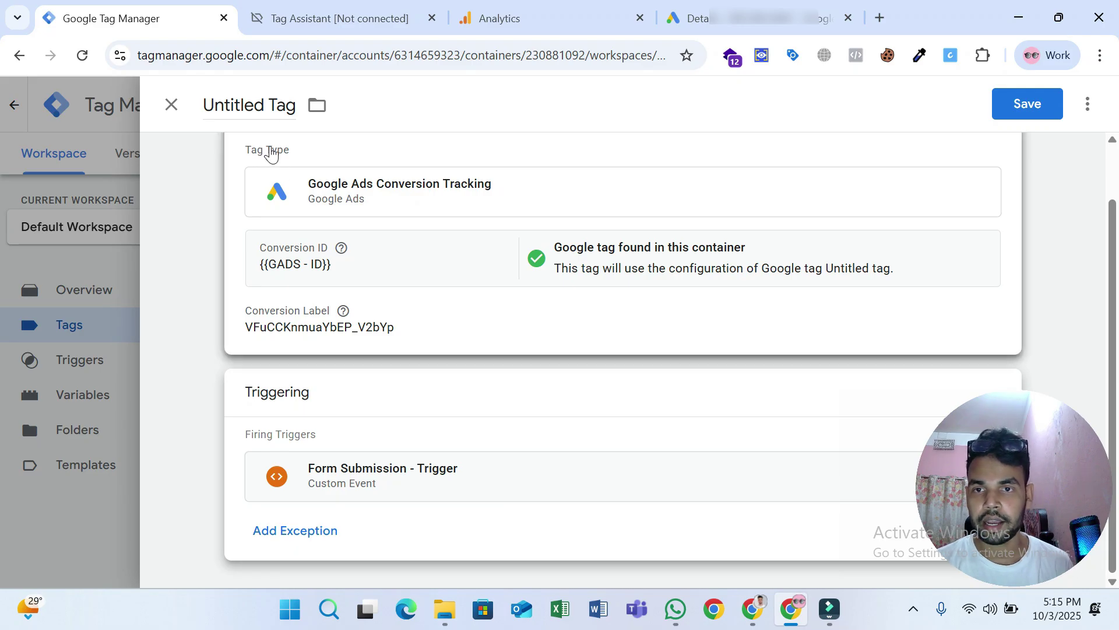
# - Save the conversion tracking tag under the name GADS - Contact Form Submission
pyautogui.click(1001, 110)
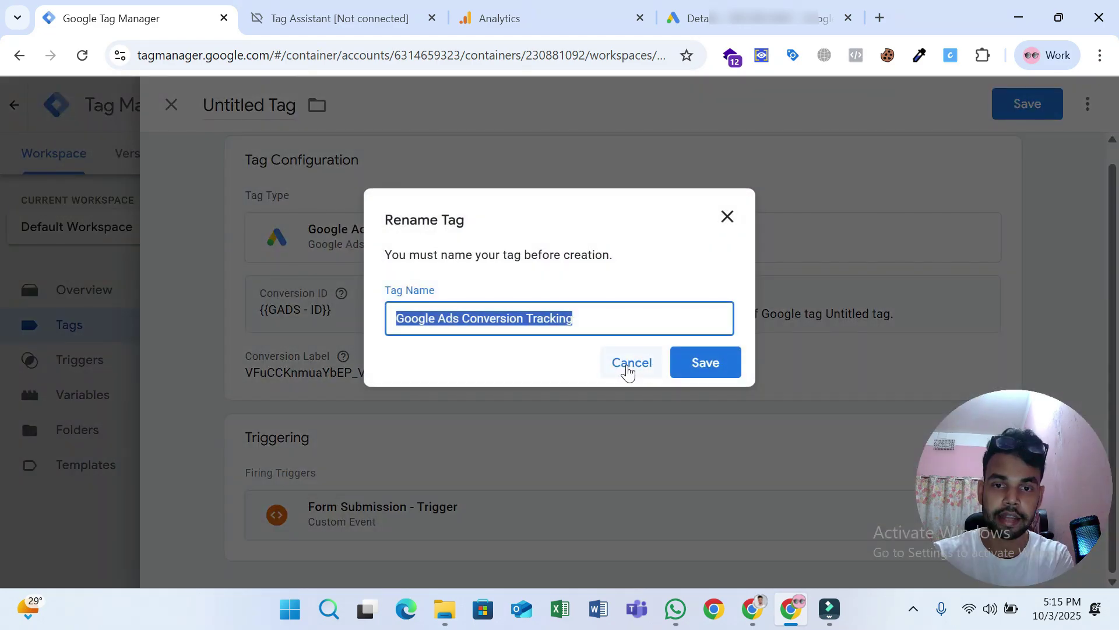
pyautogui.write('GADS')
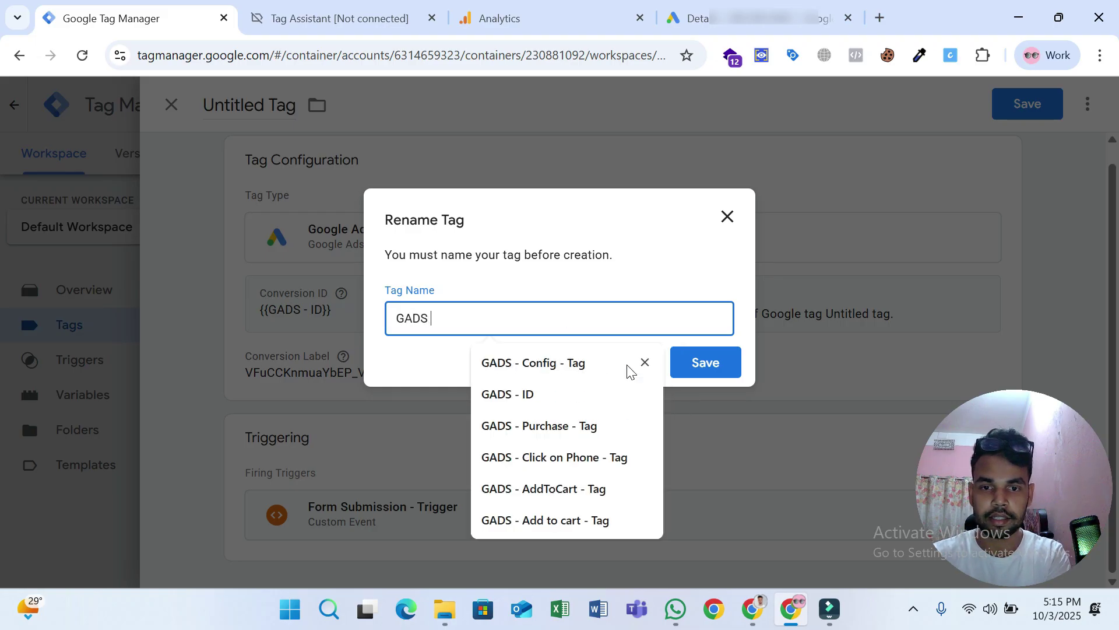
pyautogui.write(' - Contact Form Submission')
pyautogui.click(683, 365)
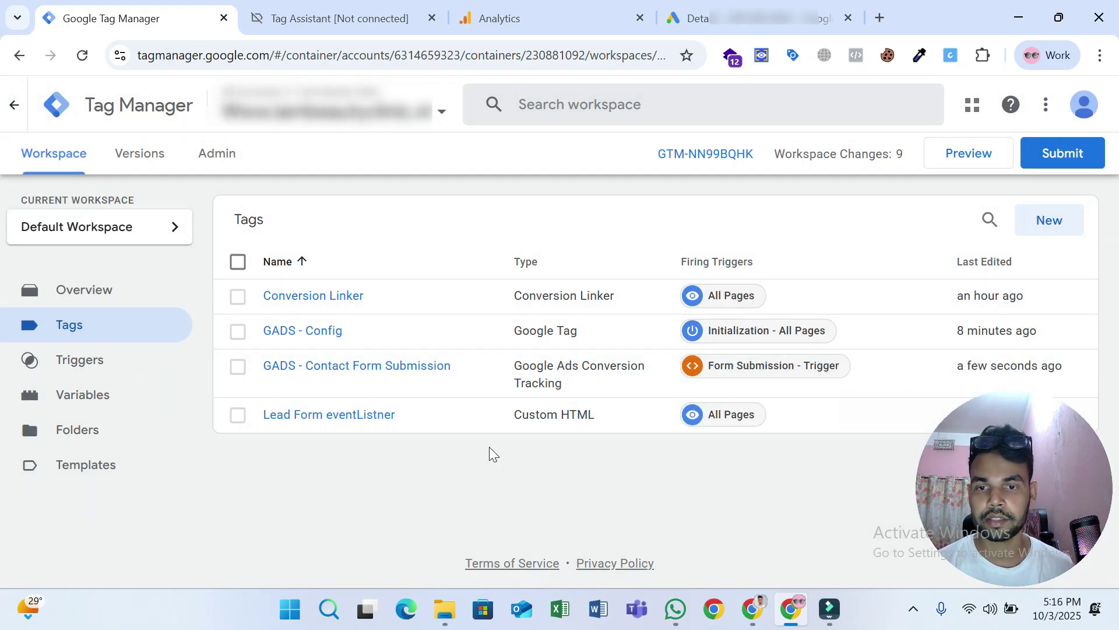
# - Create a new tag of the type Google Ads User-provided Data Event
pyautogui.click(1045, 227)
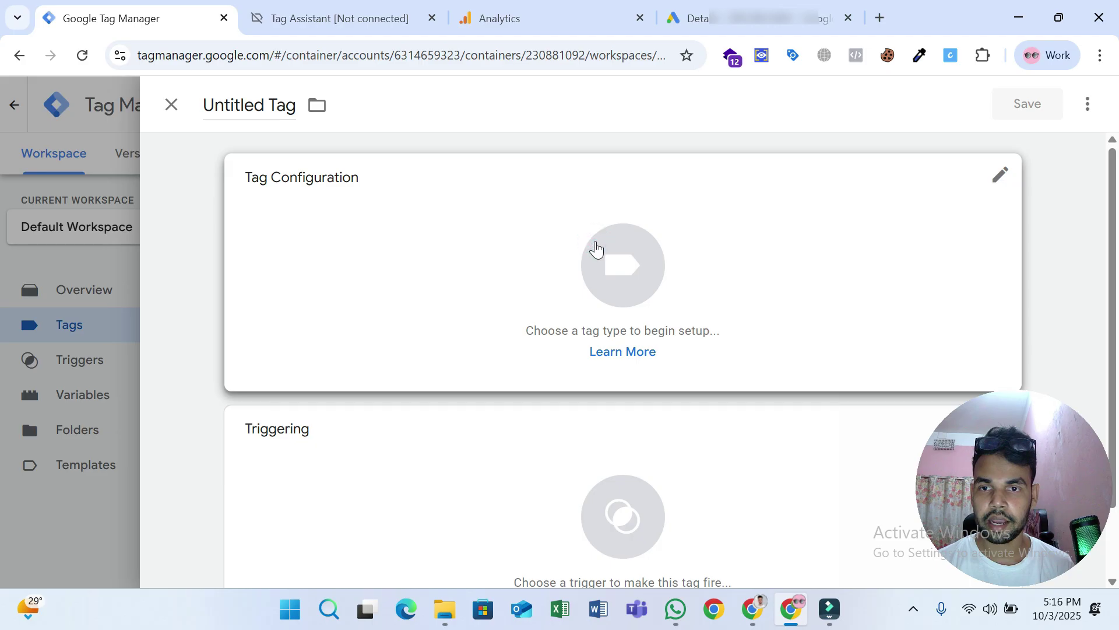
pyautogui.click(596, 249)
pyautogui.click(675, 307)
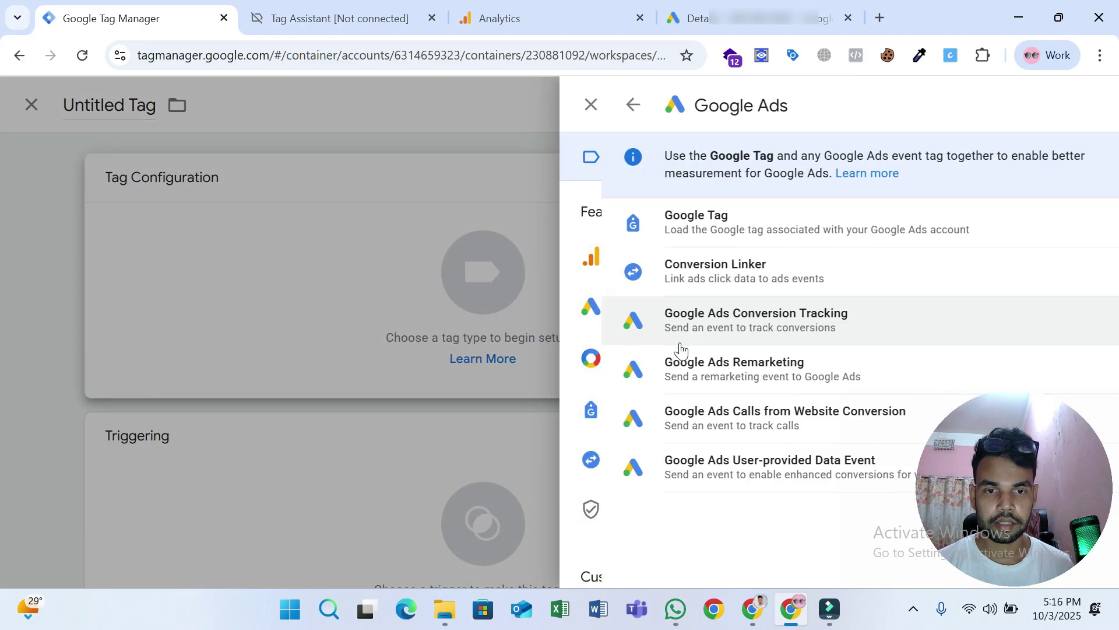
pyautogui.click(707, 481)
# - Set the new tag's Conversion ID to the GADS - ID variable and its user-provided data to the User-Provided Data variable
pyautogui.click(422, 385)
pyautogui.click(477, 383)
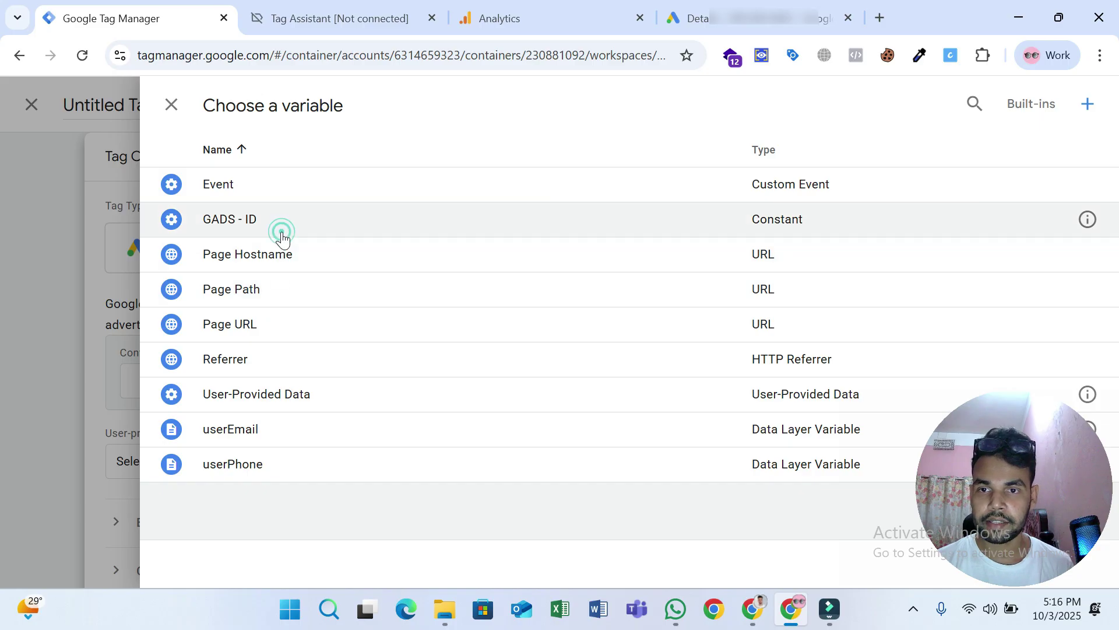
pyautogui.click(280, 228)
pyautogui.scroll(-3, 705, 400)
pyautogui.scroll(-1, 711, 400)
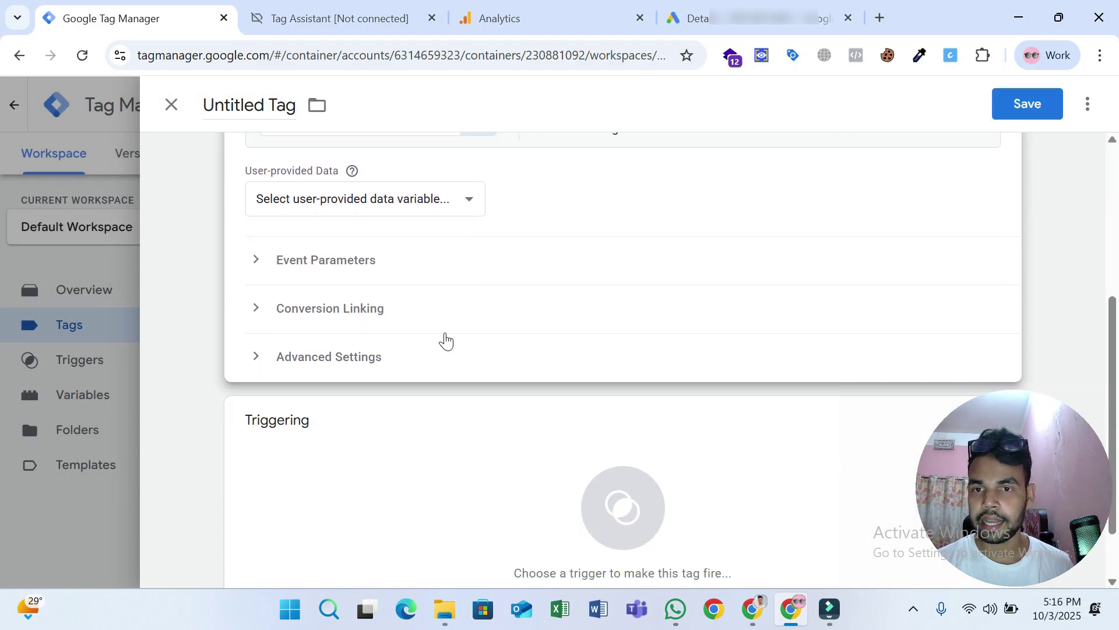
pyautogui.click(274, 211)
pyautogui.click(282, 249)
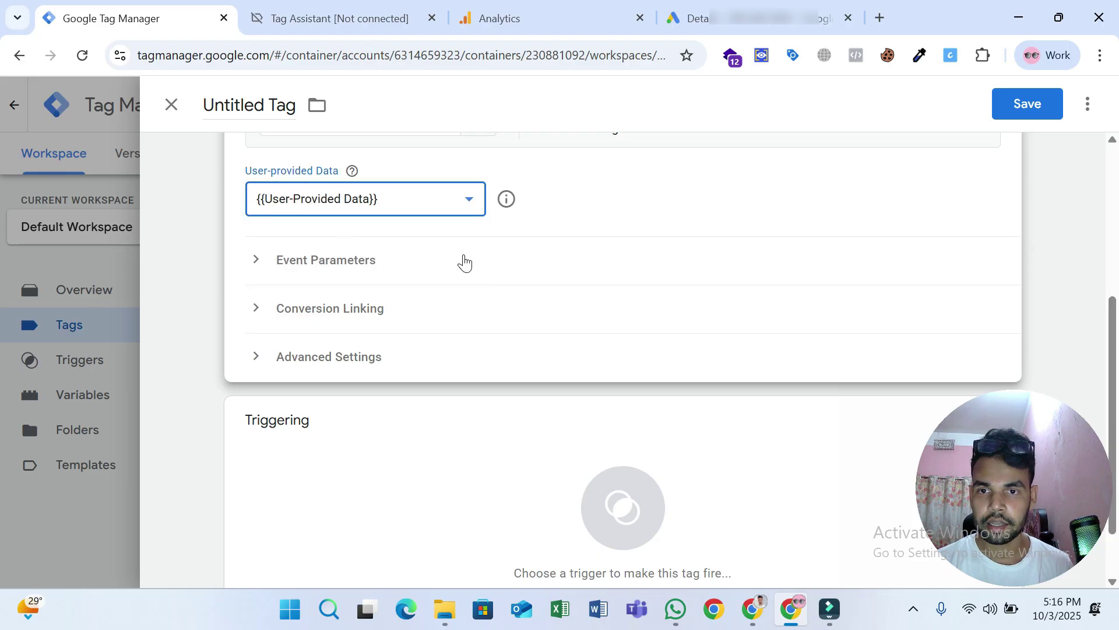
# - Assign Form Submission - Trigger as the firing trigger of the user-provided data event tag
pyautogui.scroll(3, 528, 378)
pyautogui.scroll(-3, 540, 393)
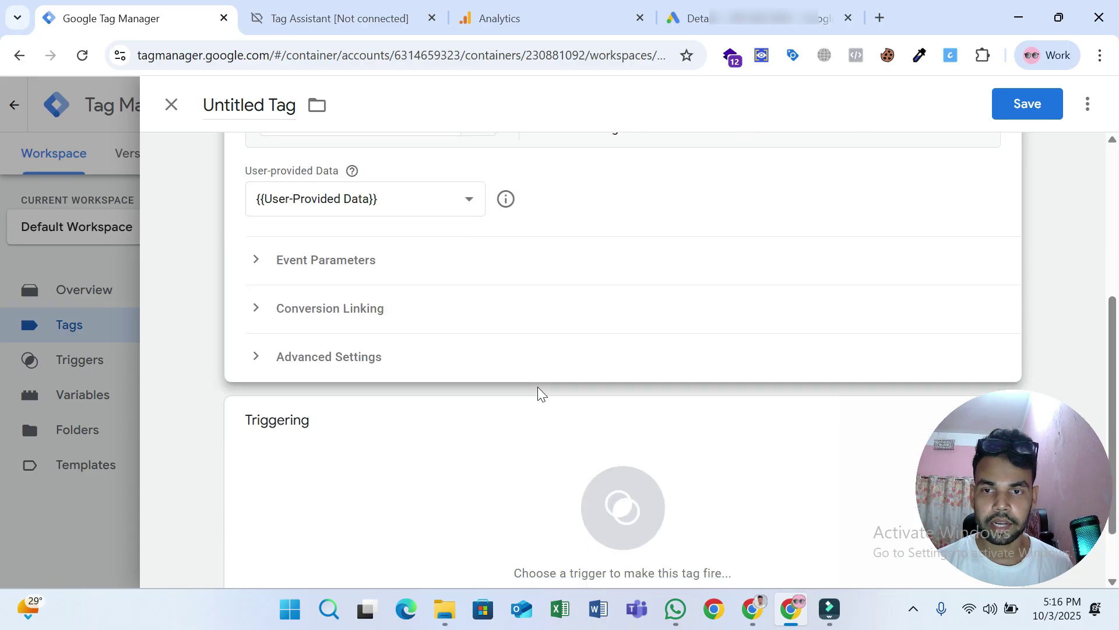
pyautogui.scroll(-1, 541, 394)
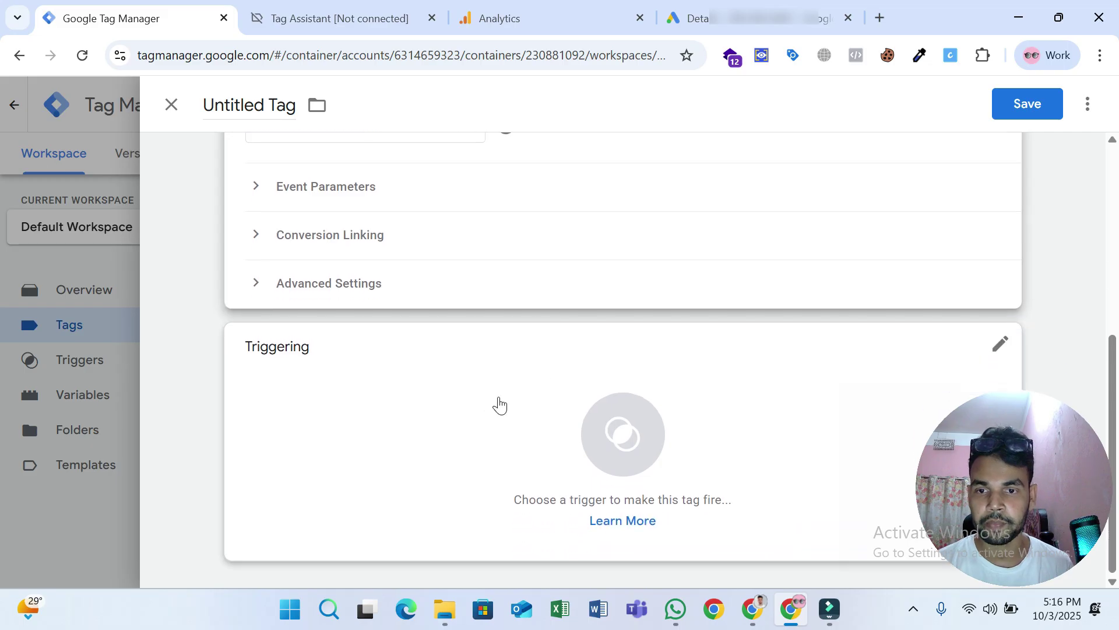
pyautogui.click(498, 403)
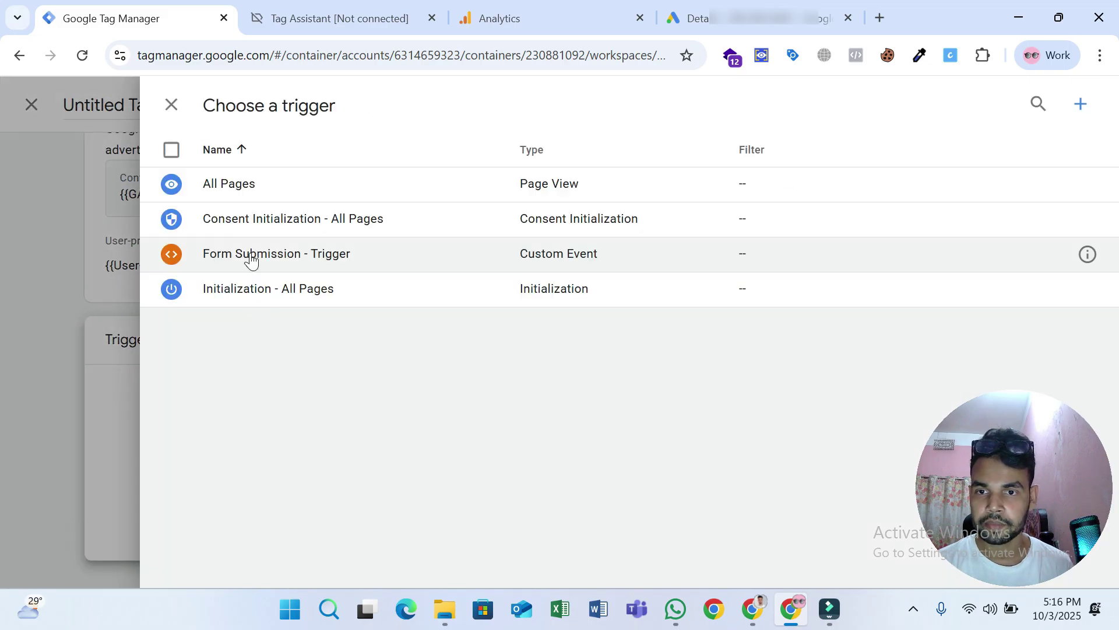
pyautogui.click(248, 255)
# - Save the user-provided data tag under its suggested name, Google Ads User-provided Data Event
pyautogui.scroll(3, 563, 338)
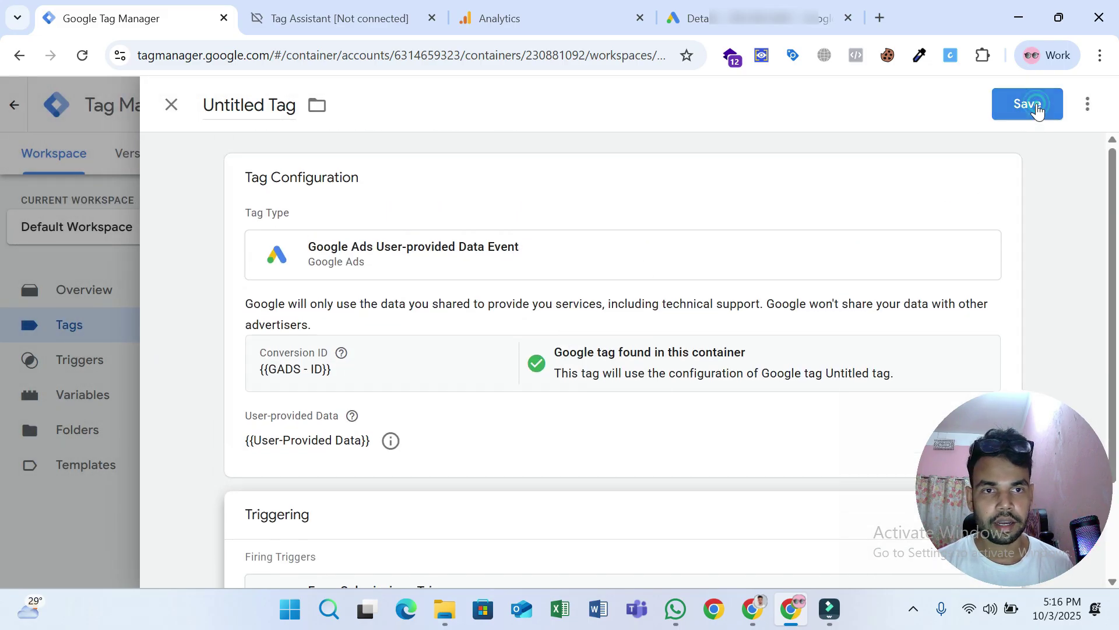
pyautogui.click(1032, 108)
pyautogui.click(694, 368)
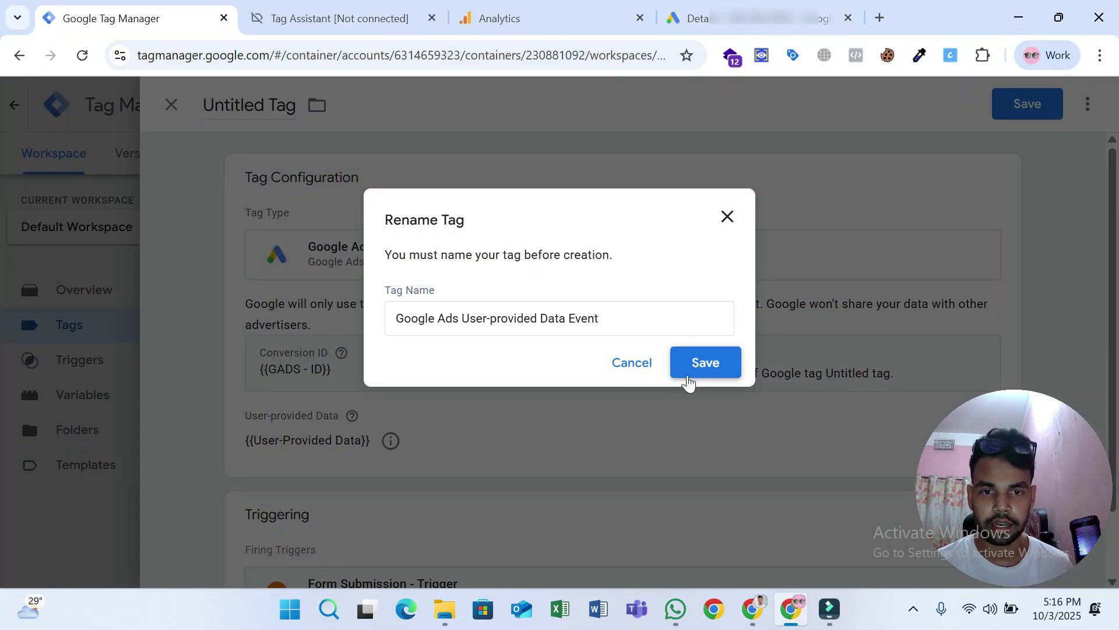
pyautogui.click(694, 370)
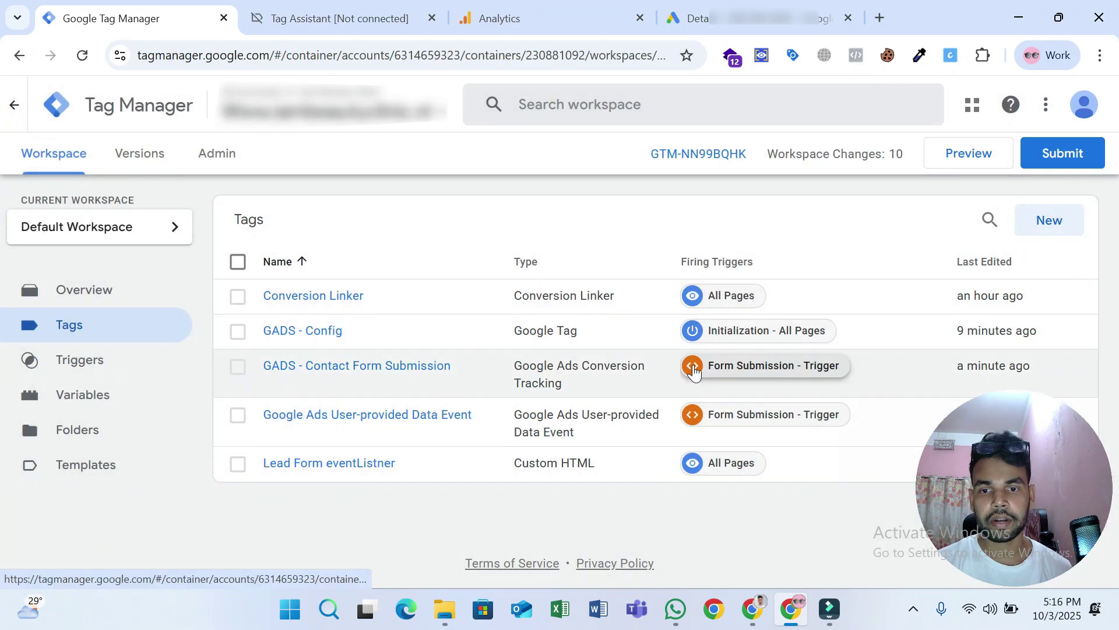
# - Publish the workspace changes as a version named Google ADs Enhanced Lead Form Submission, and return to the workspace overview
pyautogui.click(1064, 154)
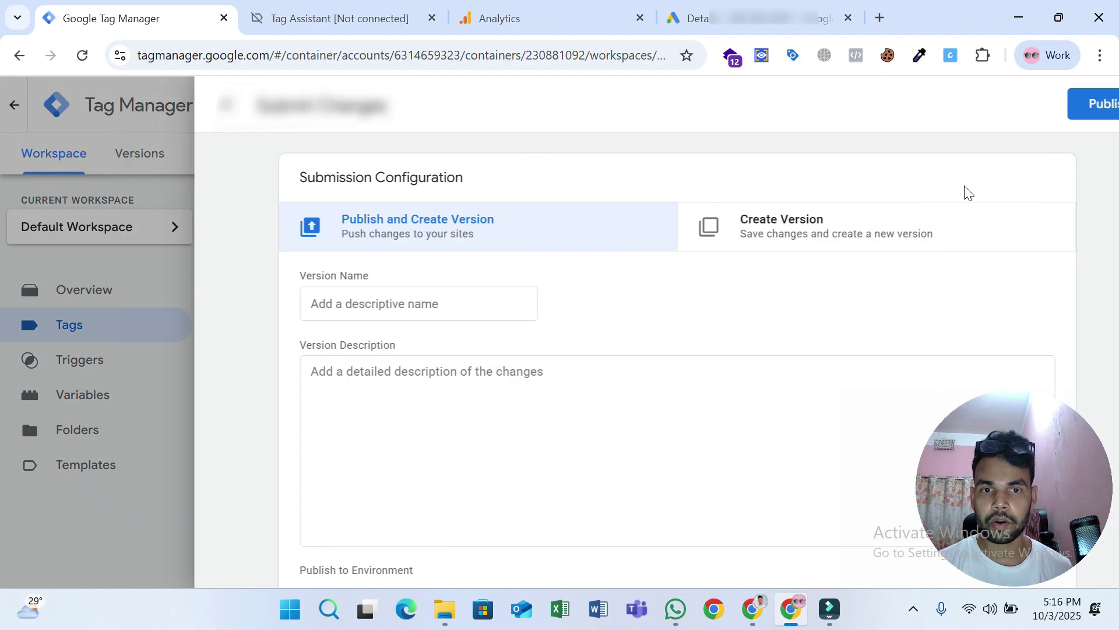
pyautogui.click(265, 303)
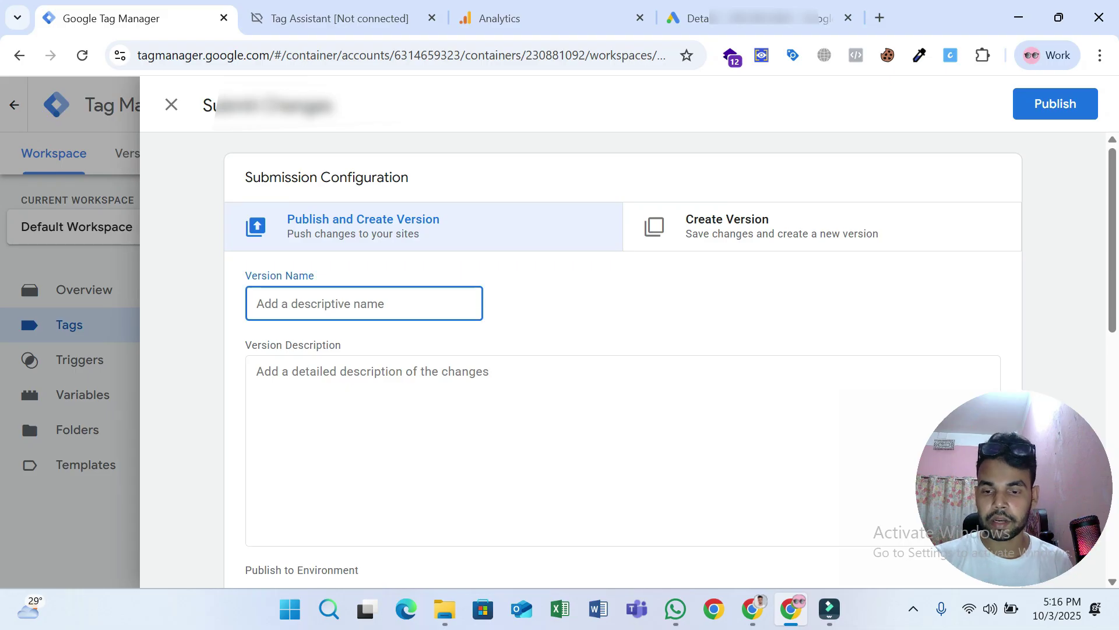
pyautogui.write('Google ADs Enhanced Lead F')
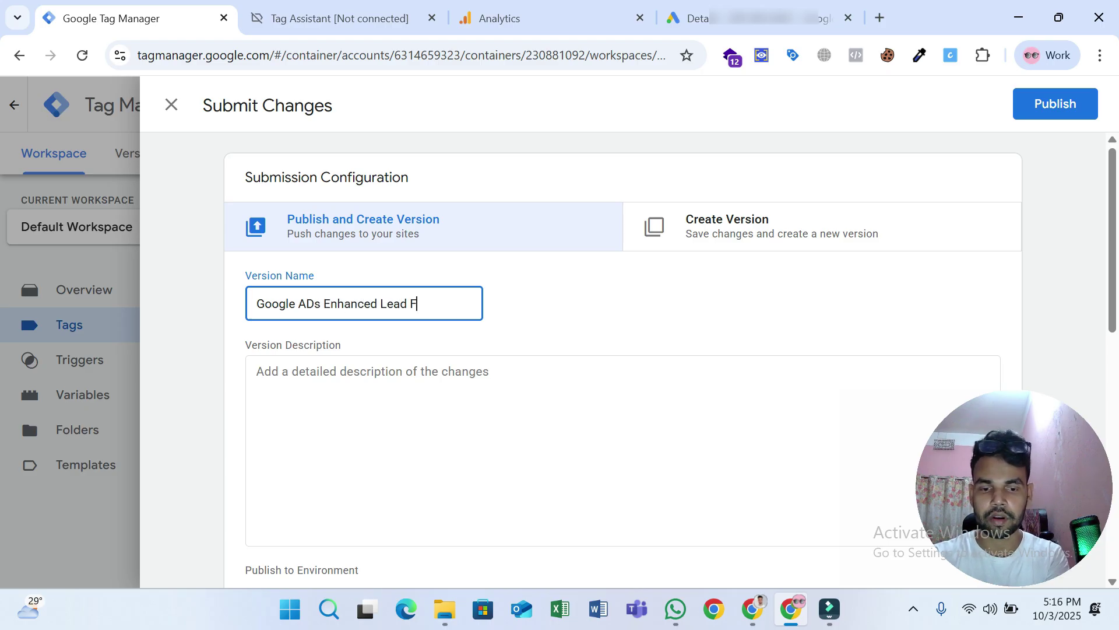
pyautogui.write('orm Submission')
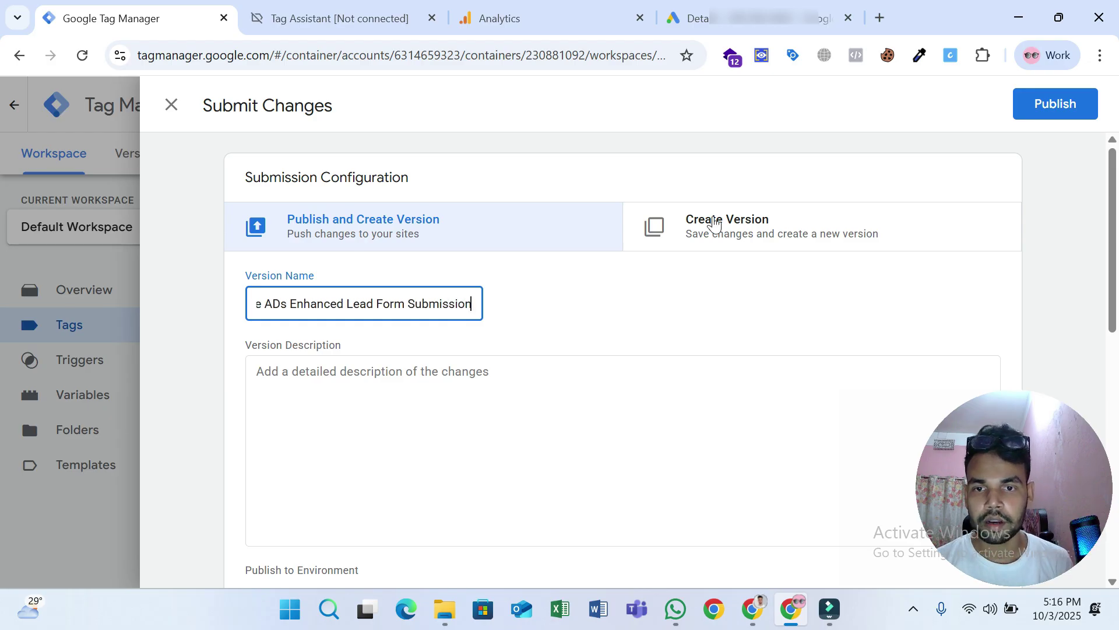
pyautogui.click(1048, 116)
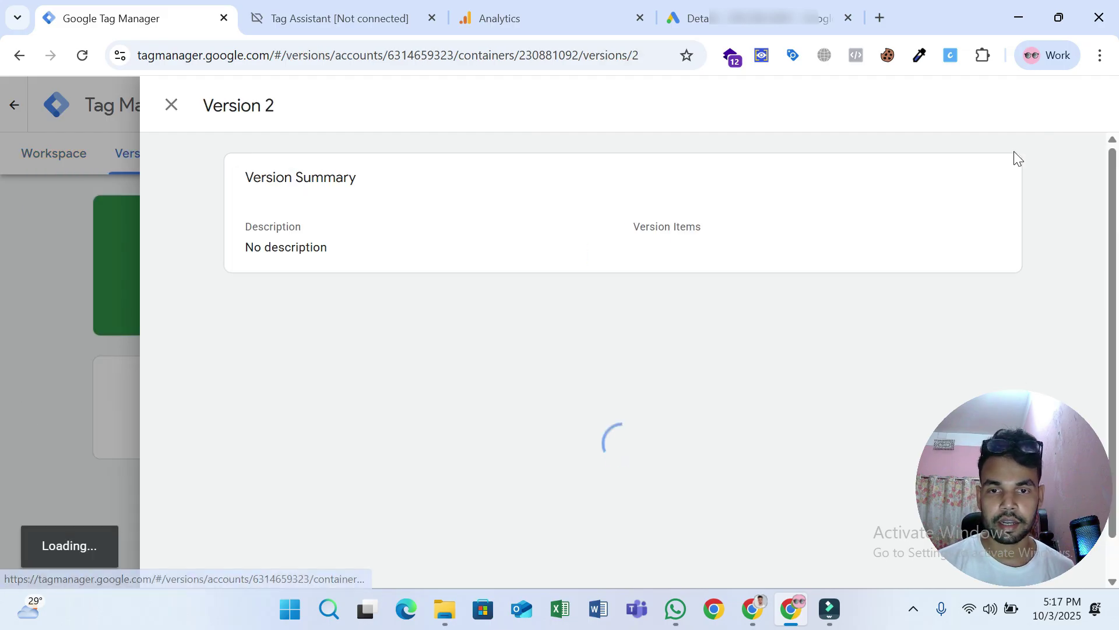
pyautogui.click(171, 106)
pyautogui.click(76, 163)
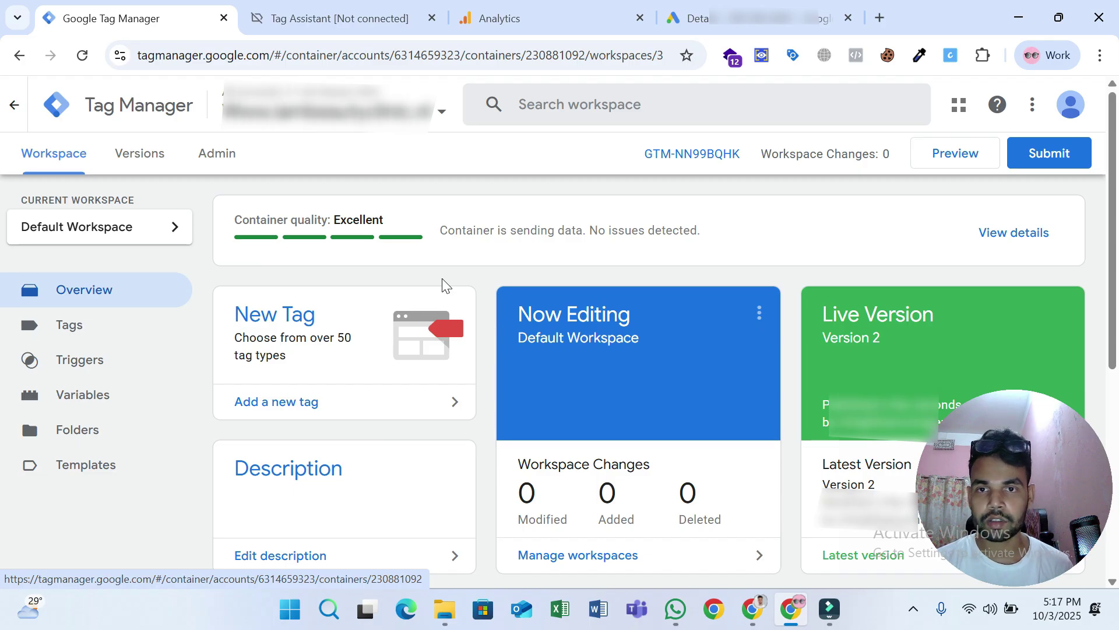
# - Close the old Tag Assistant session and start a new container preview connected to the website's contact page
pyautogui.click(432, 18)
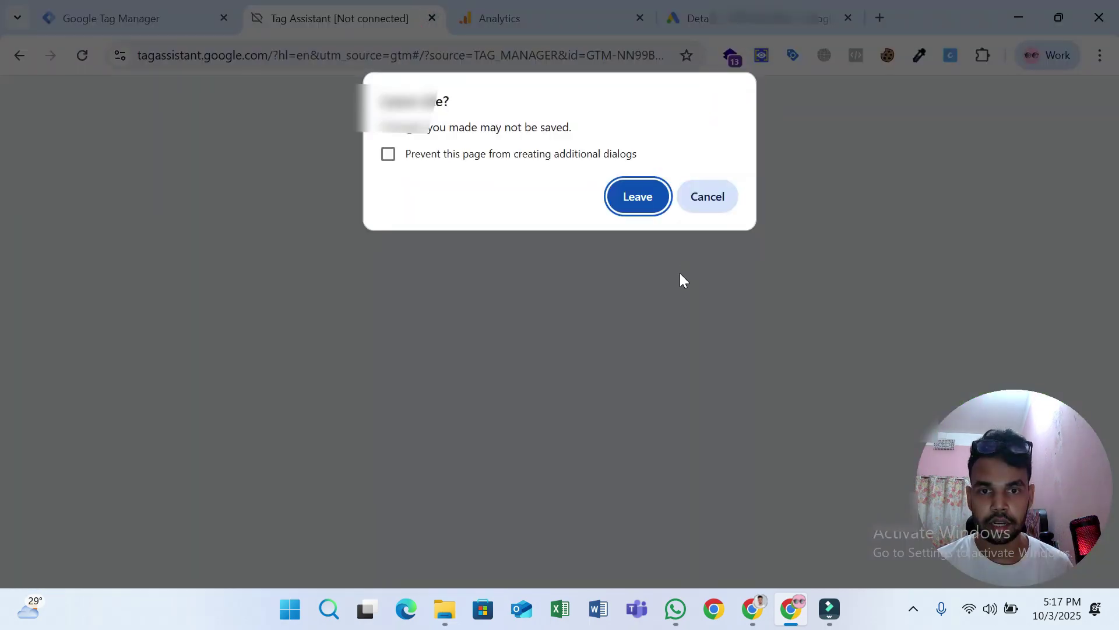
pyautogui.click(637, 197)
pyautogui.click(198, 17)
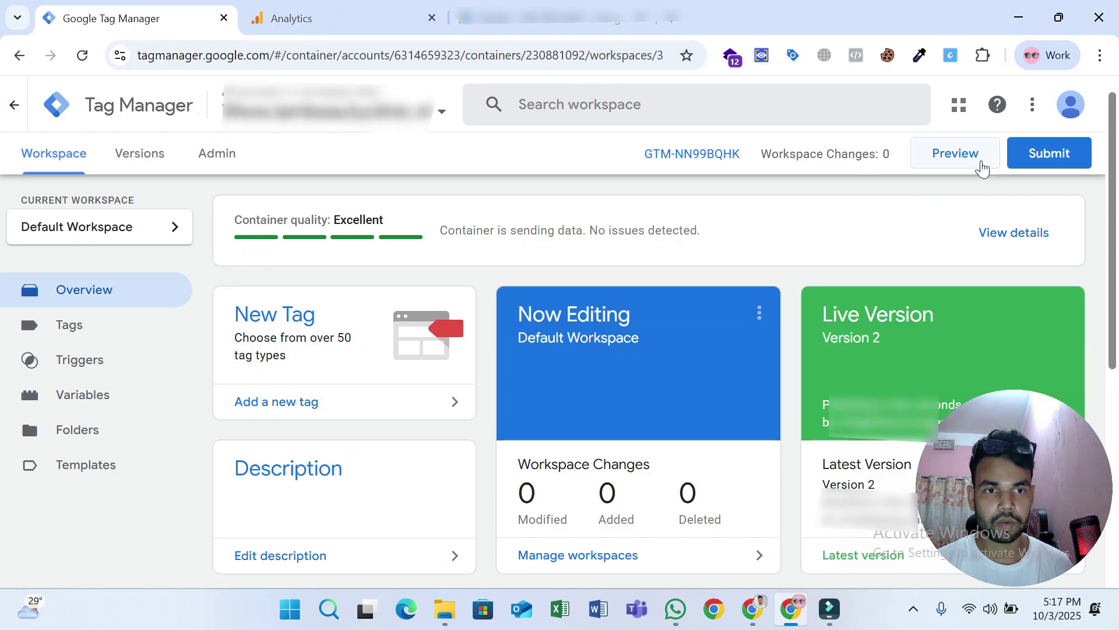
pyautogui.click(983, 168)
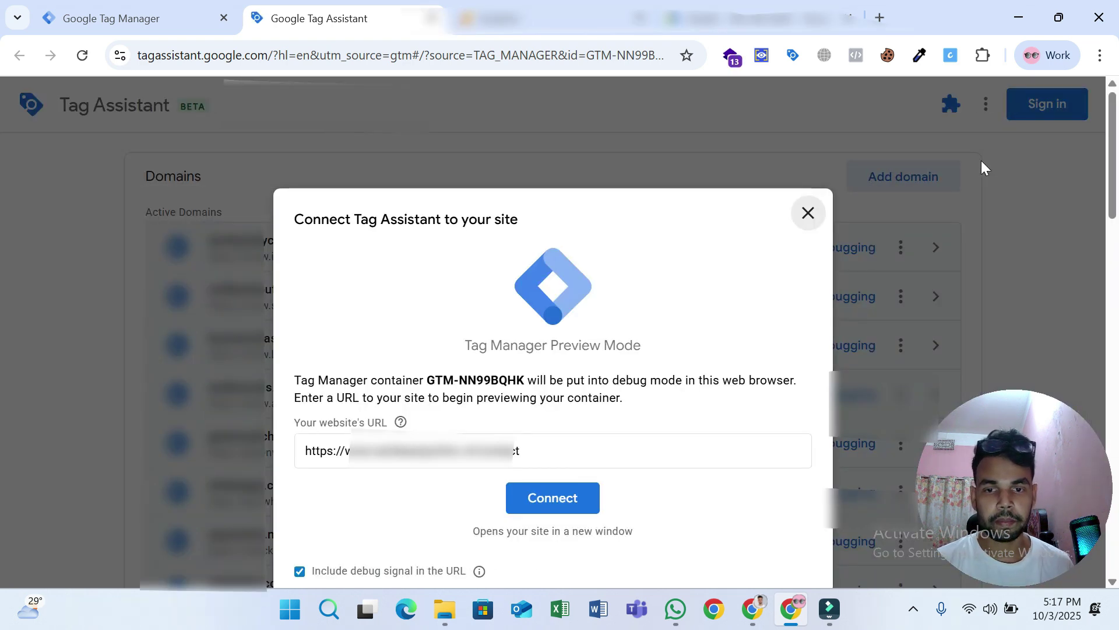
pyautogui.click(548, 504)
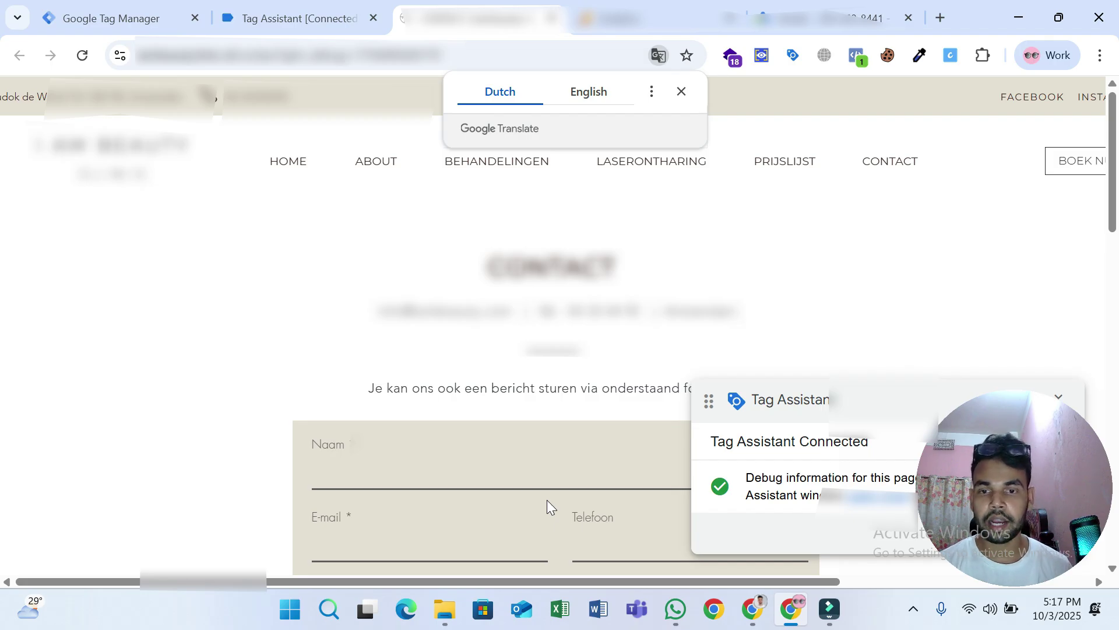
# - Try submitting the contact form with its fields empty and check Tag Assistant for new events and fired tags
pyautogui.scroll(-3, 547, 499)
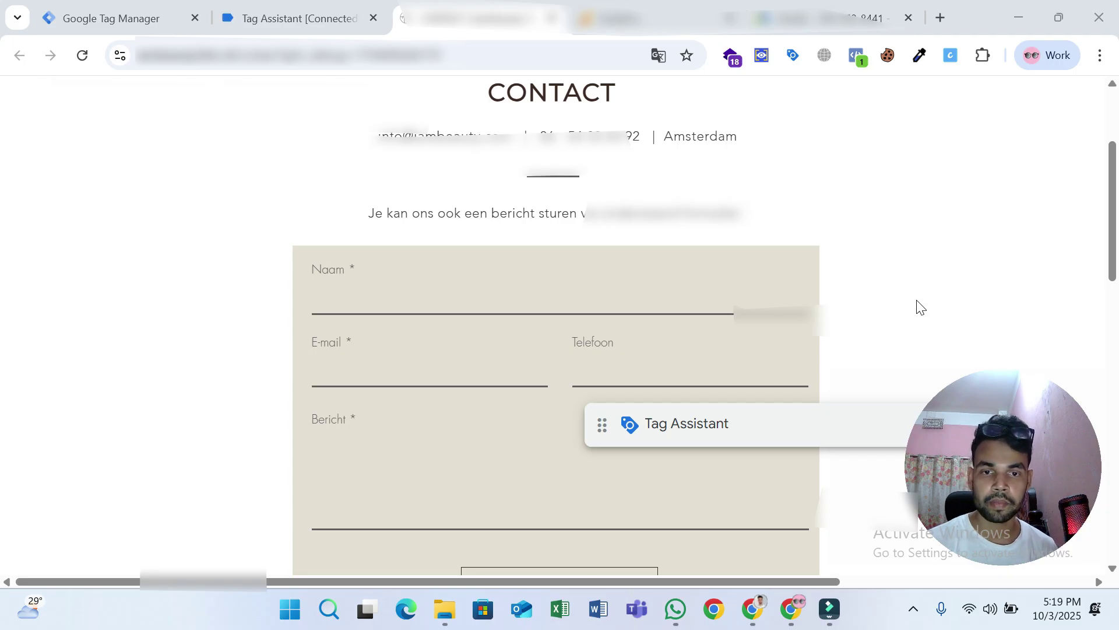
pyautogui.scroll(-5, 806, 160)
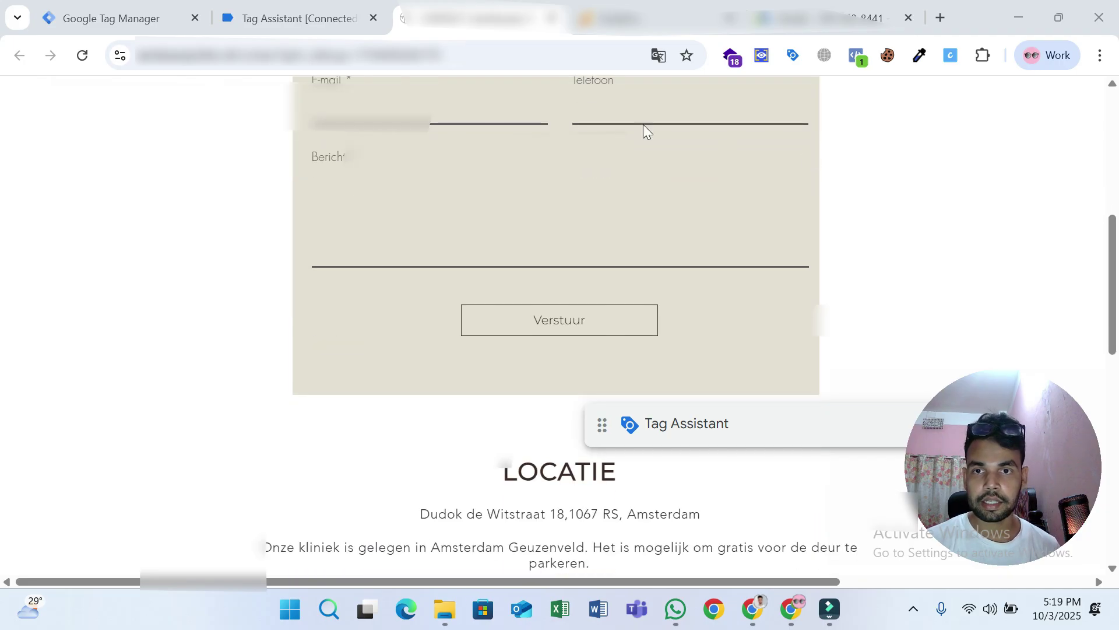
pyautogui.click(344, 6)
pyautogui.click(524, 407)
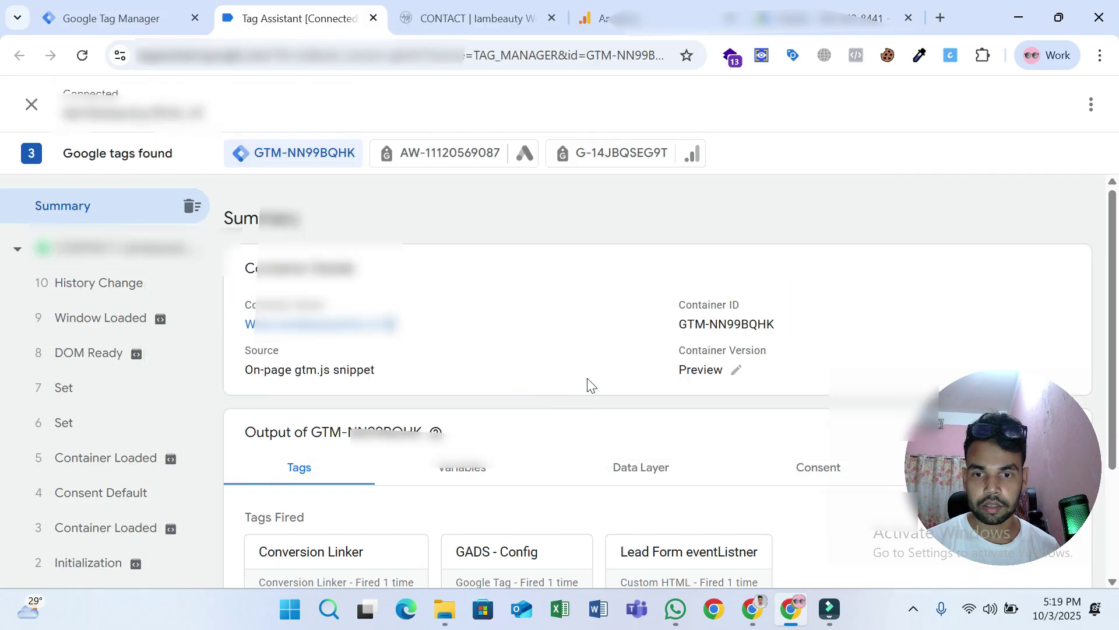
pyautogui.click(489, 17)
pyautogui.scroll(2, 652, 325)
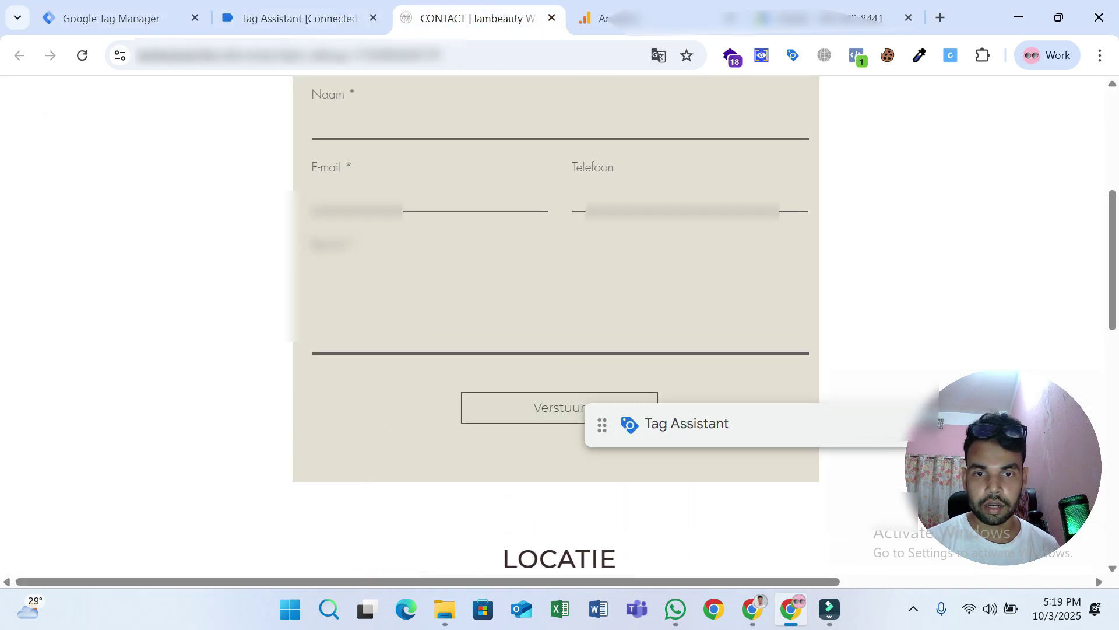
pyautogui.click(505, 416)
pyautogui.click(528, 410)
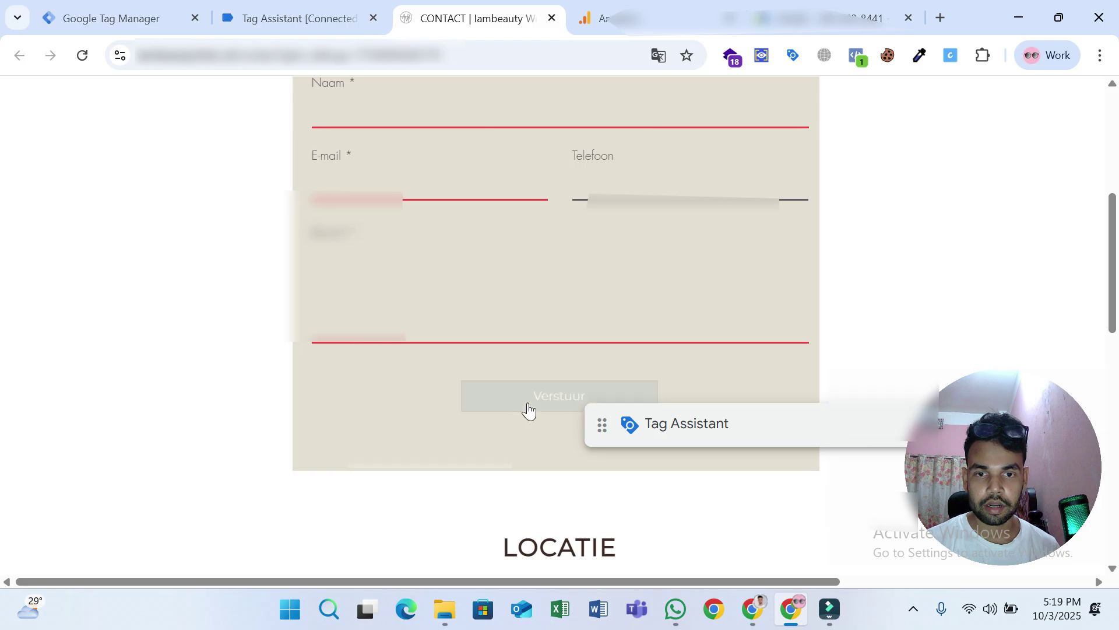
pyautogui.click(300, 13)
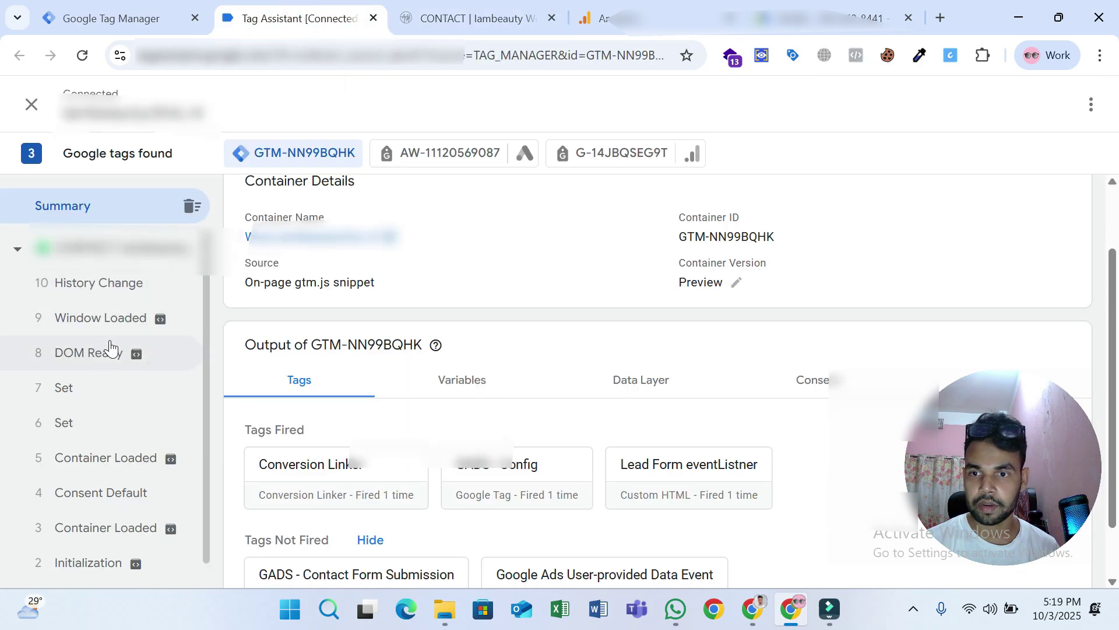
# - Fill in the contact form with saved test contact details and the message "test", and submit it
pyautogui.click(476, 7)
pyautogui.click(414, 115)
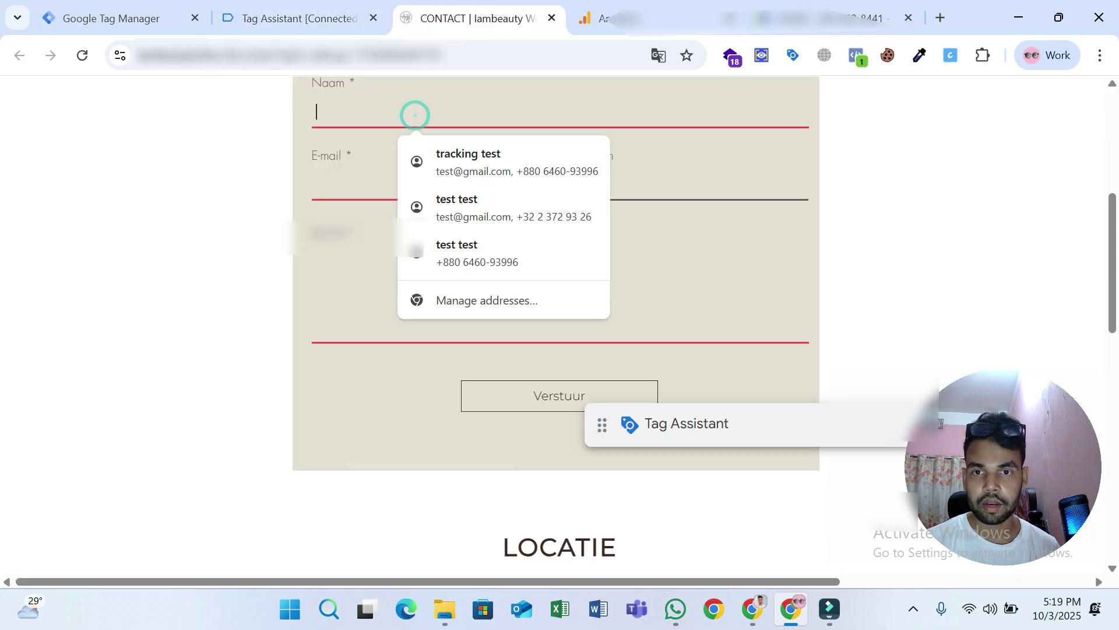
pyautogui.click(452, 174)
pyautogui.click(439, 230)
pyautogui.write('test')
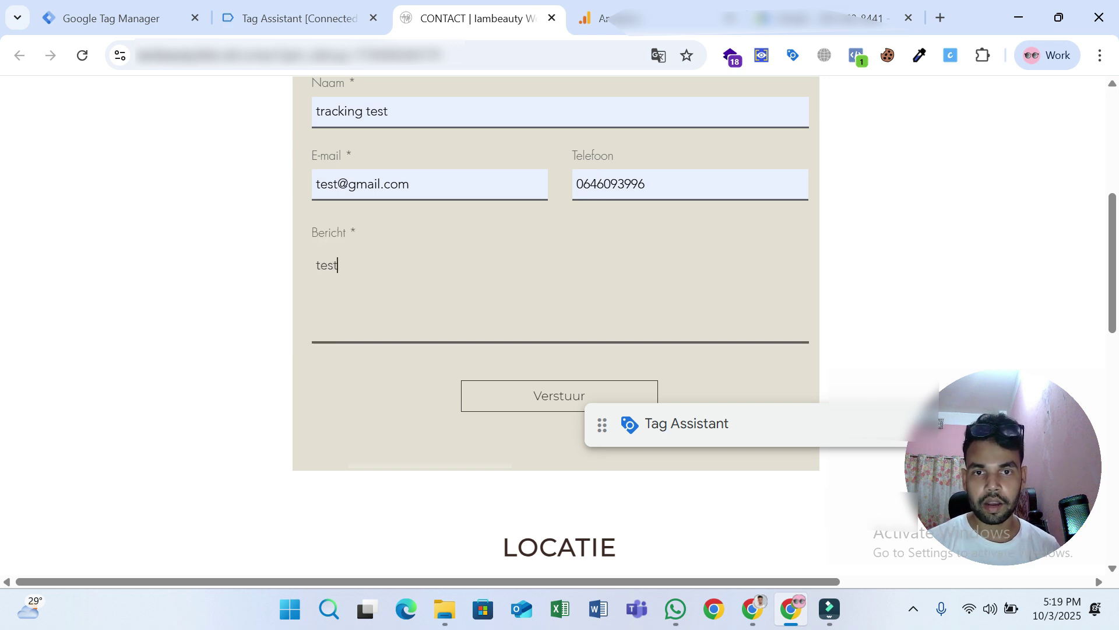
pyautogui.scroll(1, 488, 303)
pyautogui.click(539, 487)
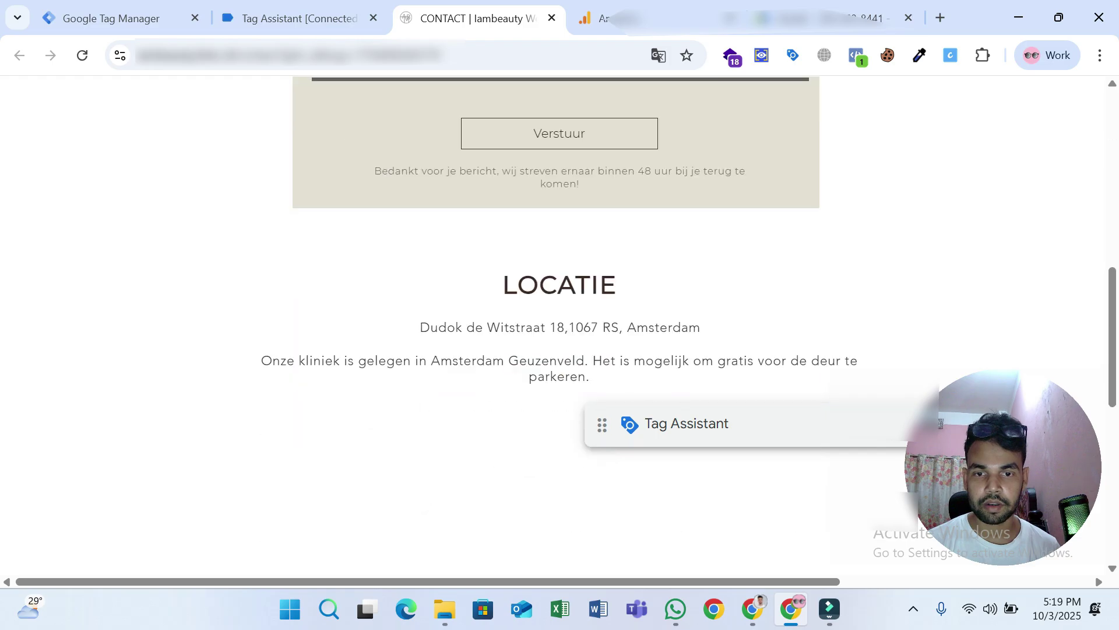
# - Examine the ib_form_submission event and the Google Ads User-provided Data Event tag's details in Tag Assistant, and review the summary of fired tags
pyautogui.click(292, 18)
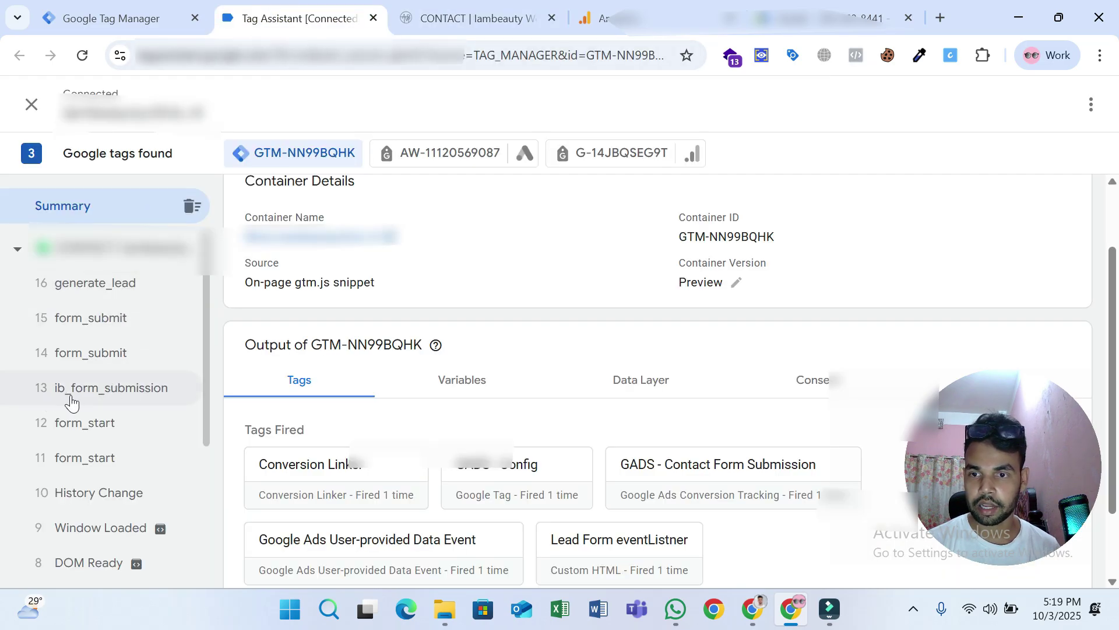
pyautogui.click(145, 405)
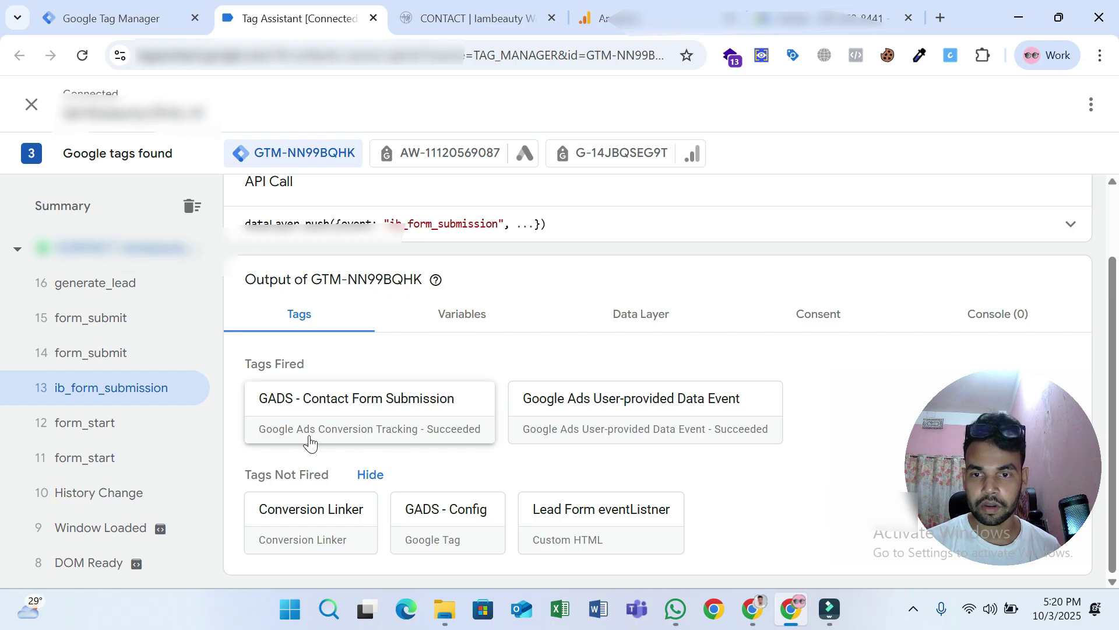
pyautogui.click(608, 417)
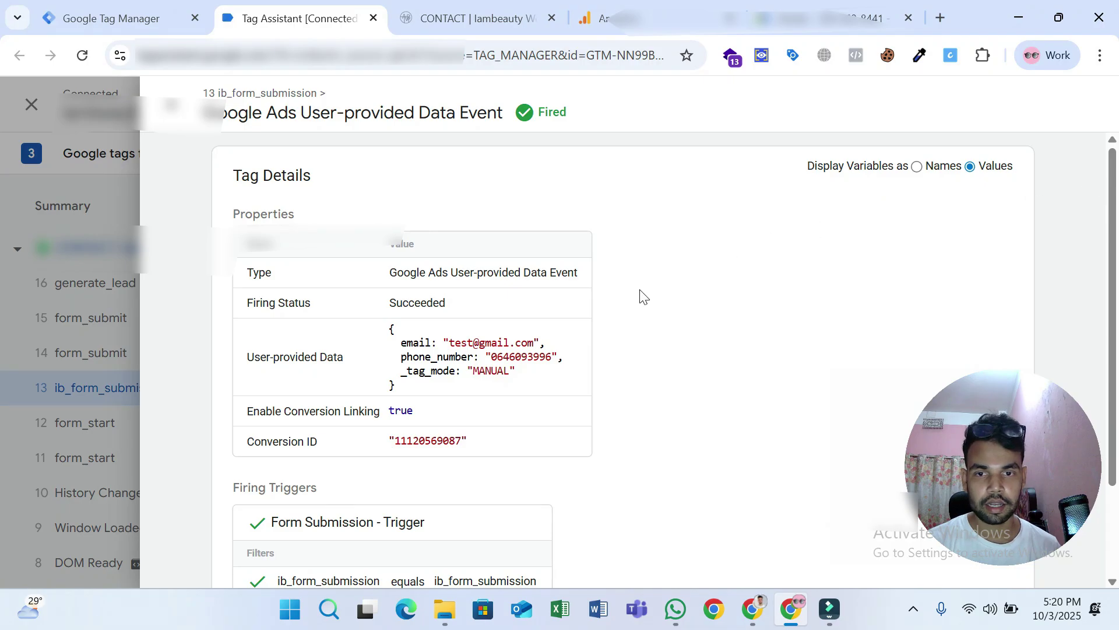
pyautogui.scroll(-1, 639, 297)
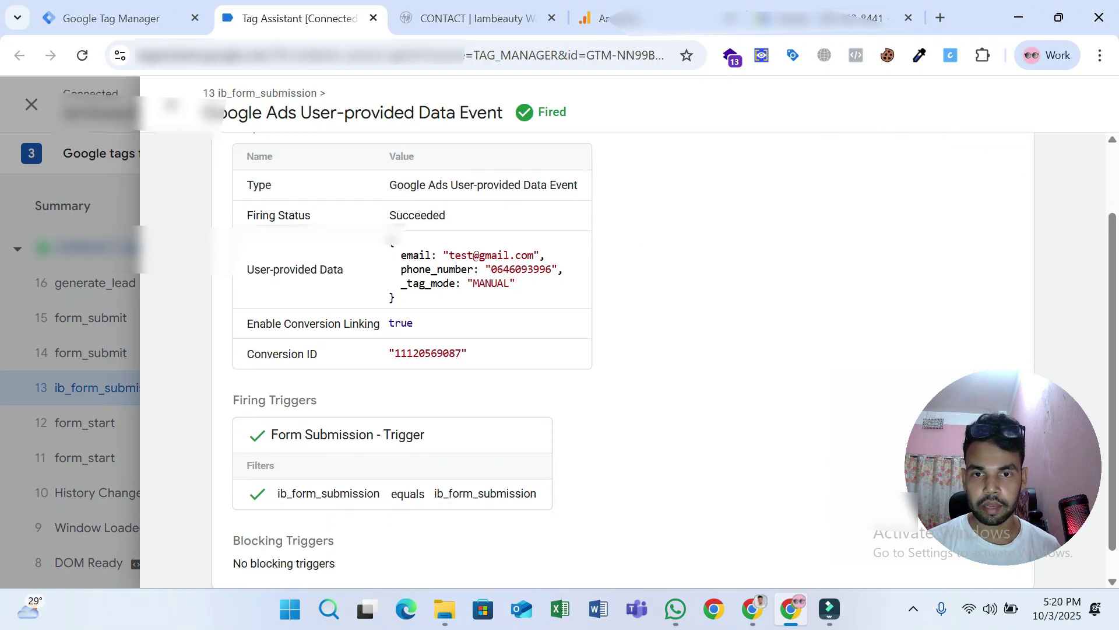
pyautogui.scroll(-1, 268, 258)
pyautogui.scroll(3, 320, 275)
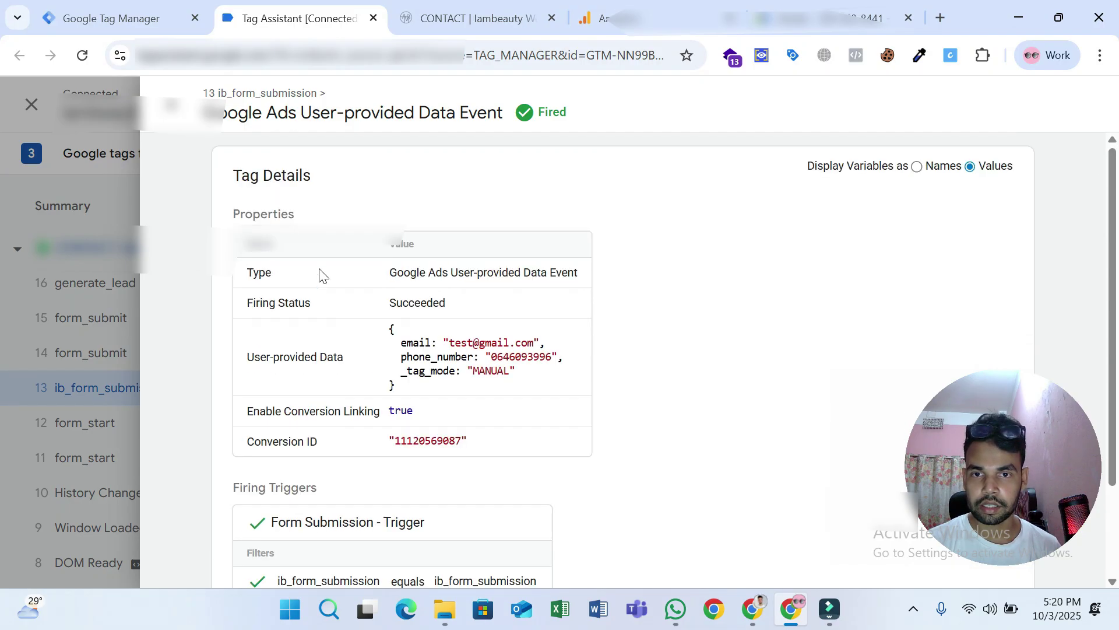
pyautogui.click(170, 105)
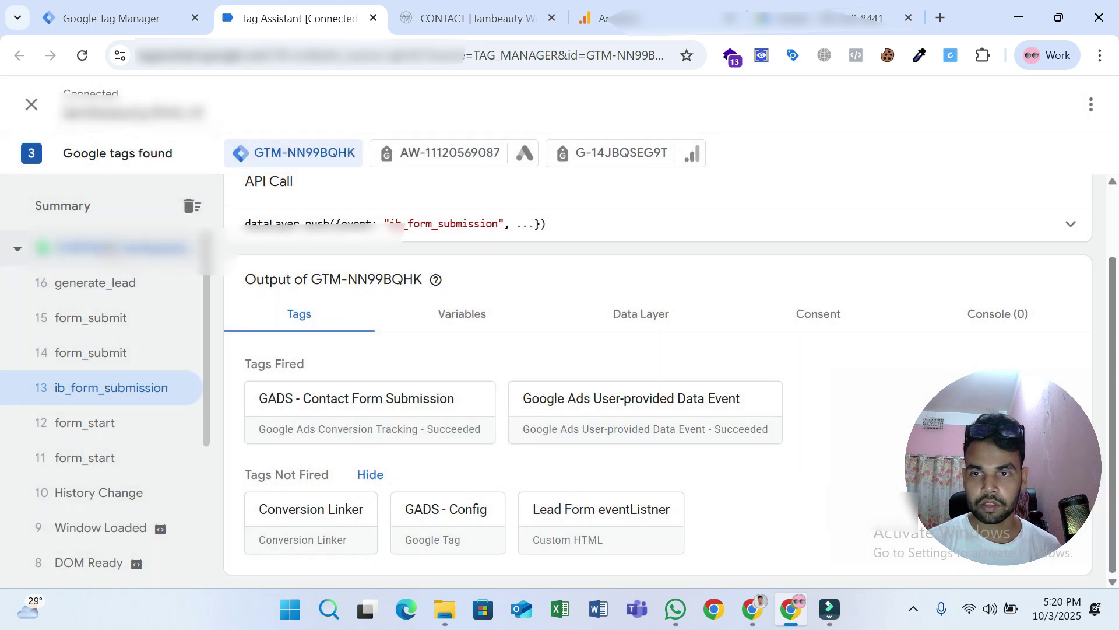
pyautogui.click(90, 202)
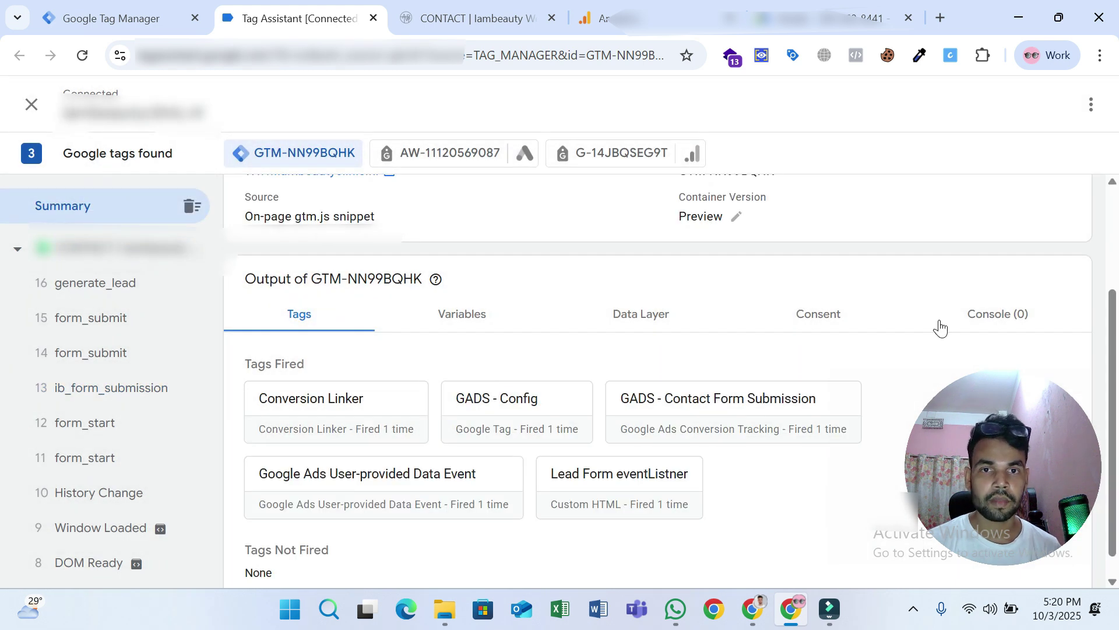